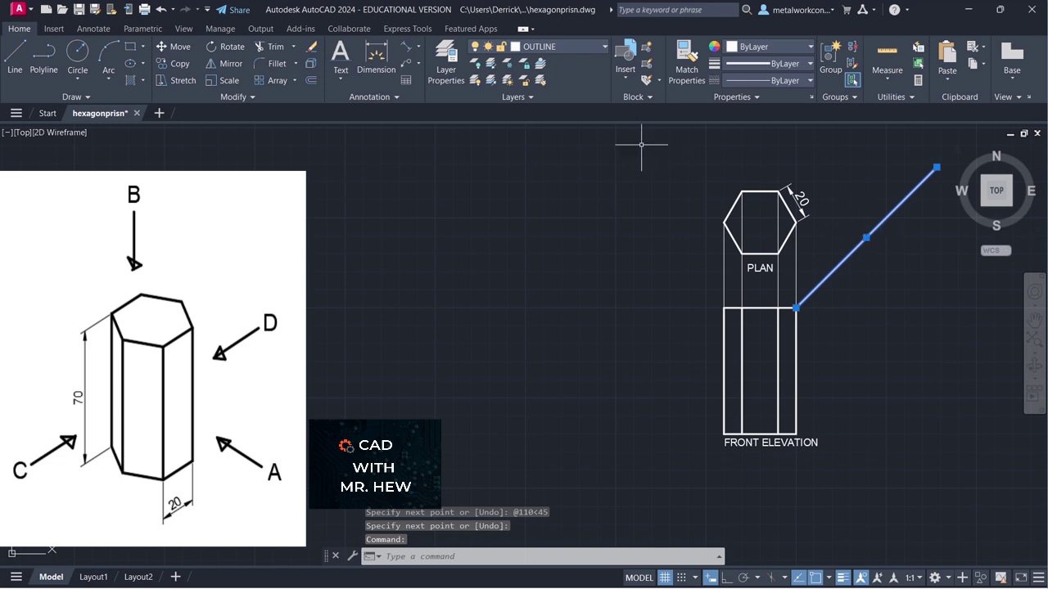
Move the selected 45-degree line to layer 0 and clear the selection
{"action": "left_click", "coordinate": [567, 46]}
{"action": "left_click", "coordinate": [544, 60]}
{"action": "key", "text": "Escape"}
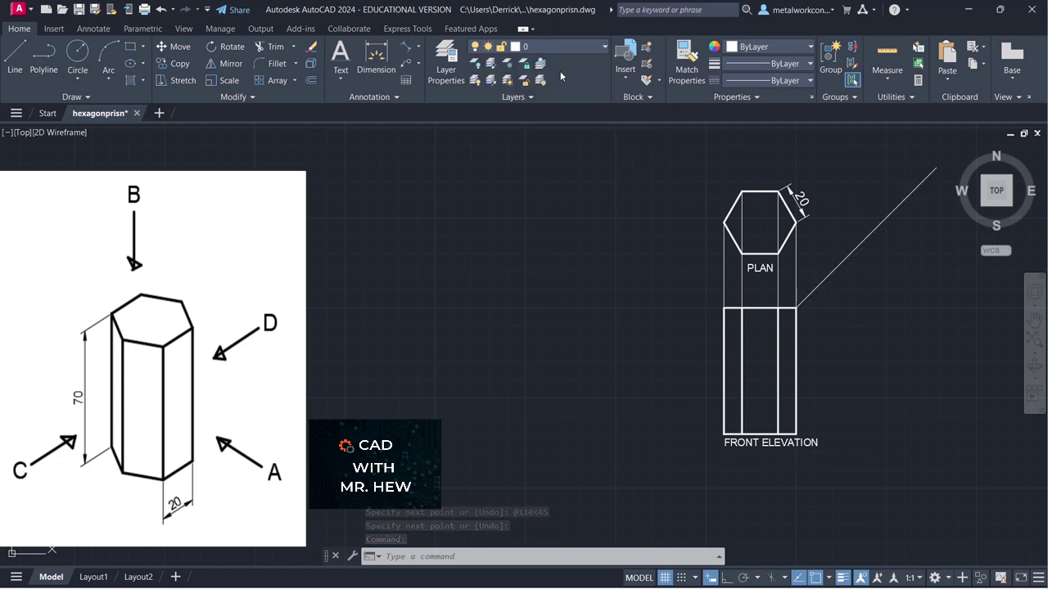
Draw a horizontal line extending rightward from the front elevation's bottom-right corner, past the end of the 45-degree line
{"action": "type", "text": "l"}
{"action": "key", "text": "Return"}
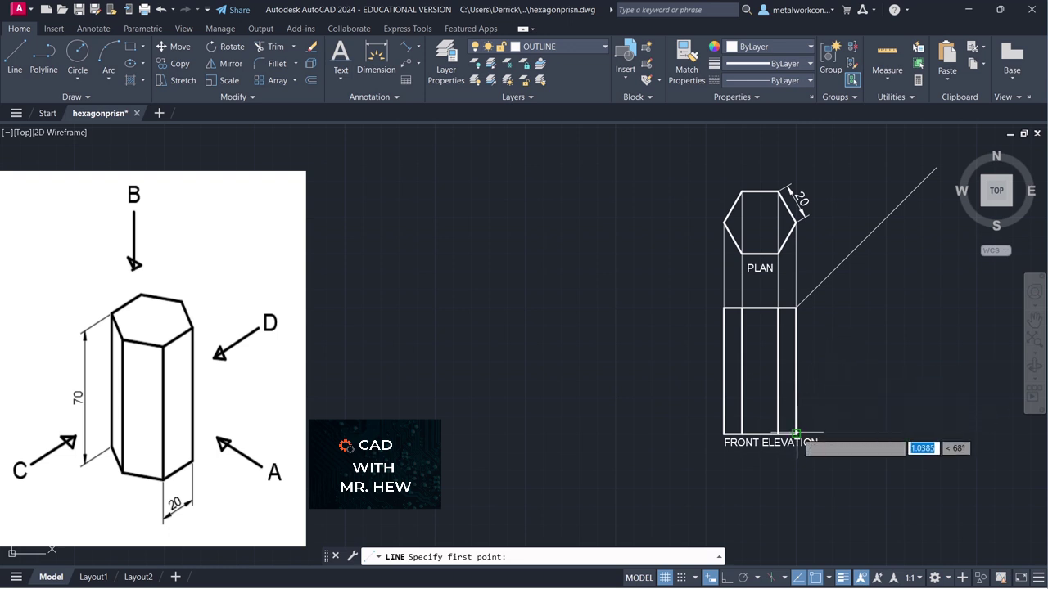
{"action": "left_click", "coordinate": [796, 433]}
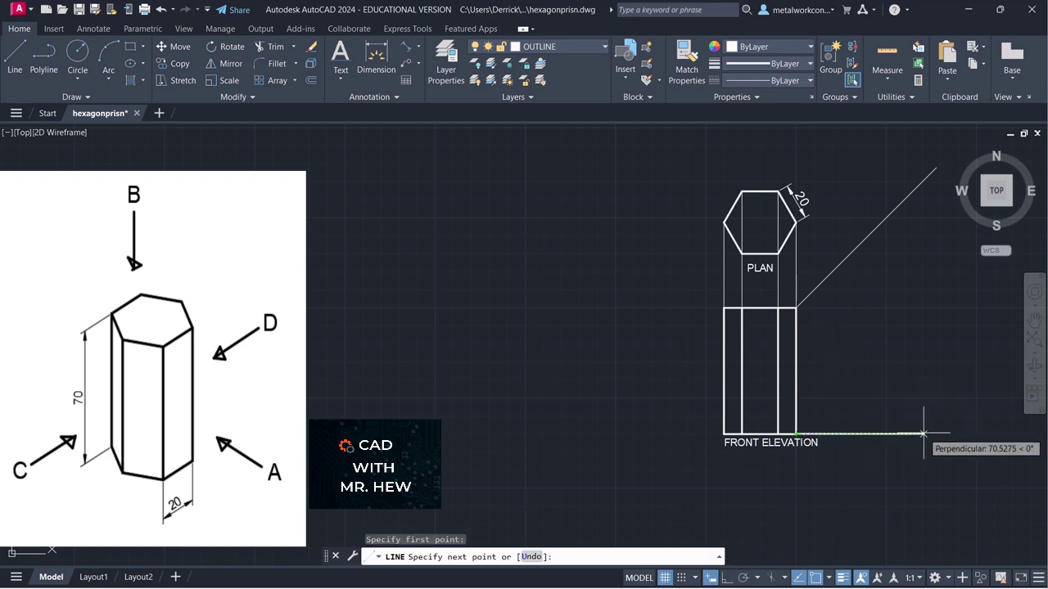
{"action": "left_click", "coordinate": [966, 434]}
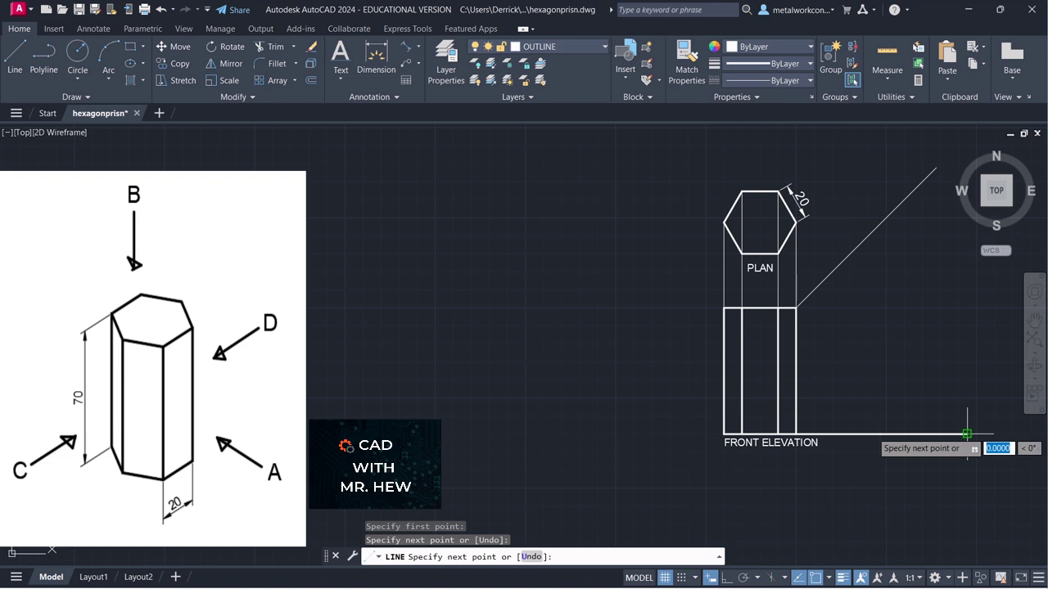
{"action": "key", "text": "Return"}
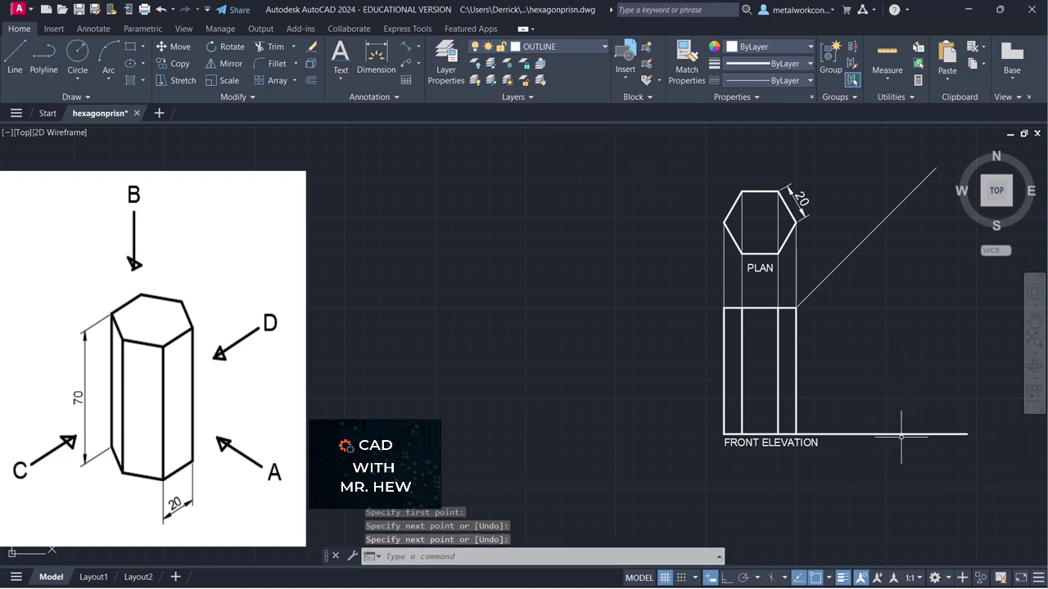
Move the new horizontal base line beside the front elevation to layer 0 and clear the selection
{"action": "left_click", "coordinate": [900, 439]}
{"action": "left_click", "coordinate": [898, 429]}
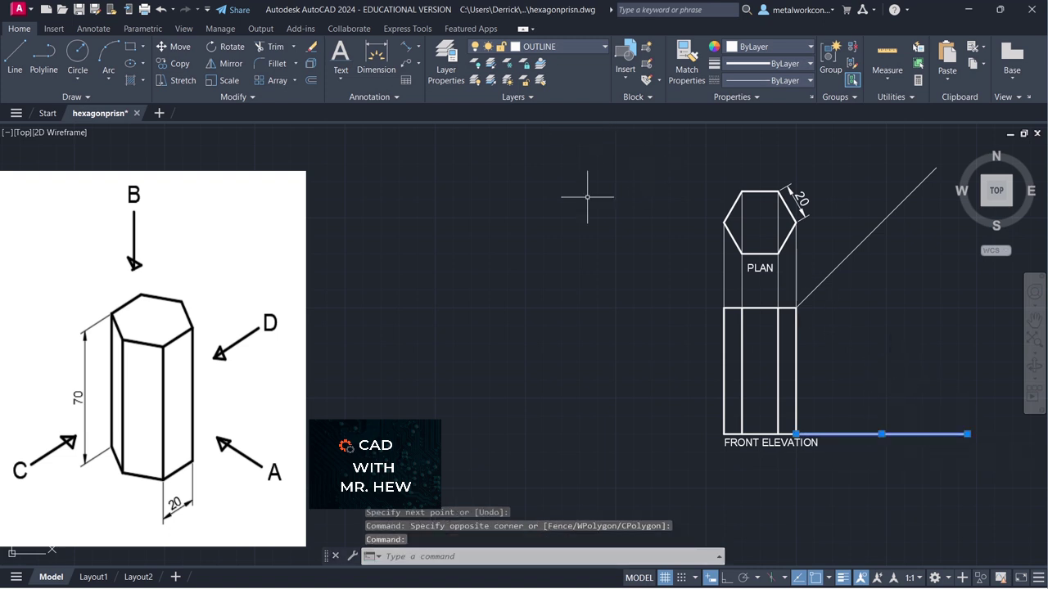
{"action": "left_click", "coordinate": [573, 50]}
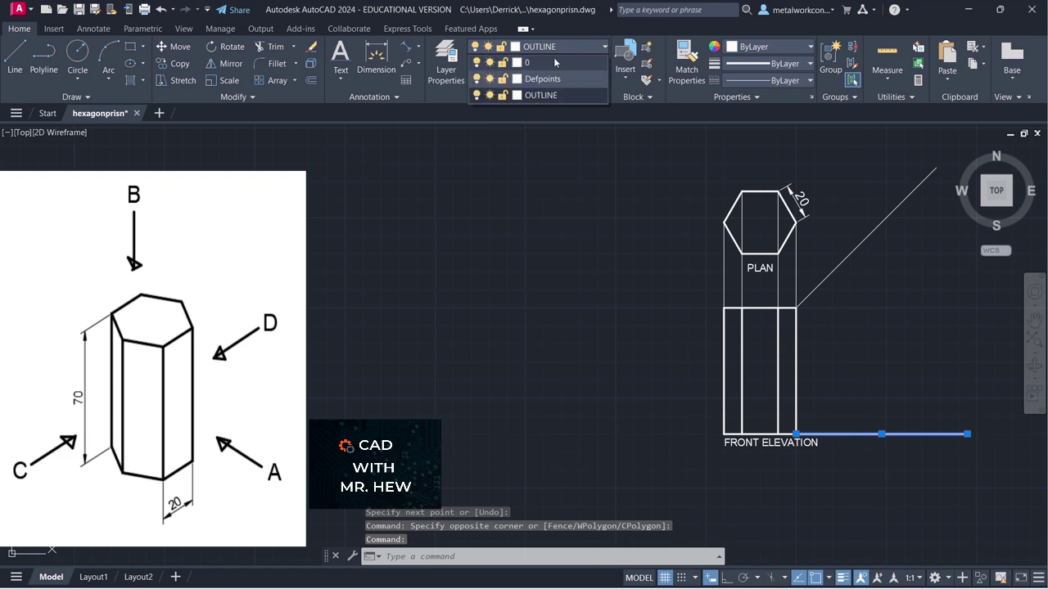
{"action": "left_click", "coordinate": [553, 58]}
{"action": "left_click", "coordinate": [583, 170]}
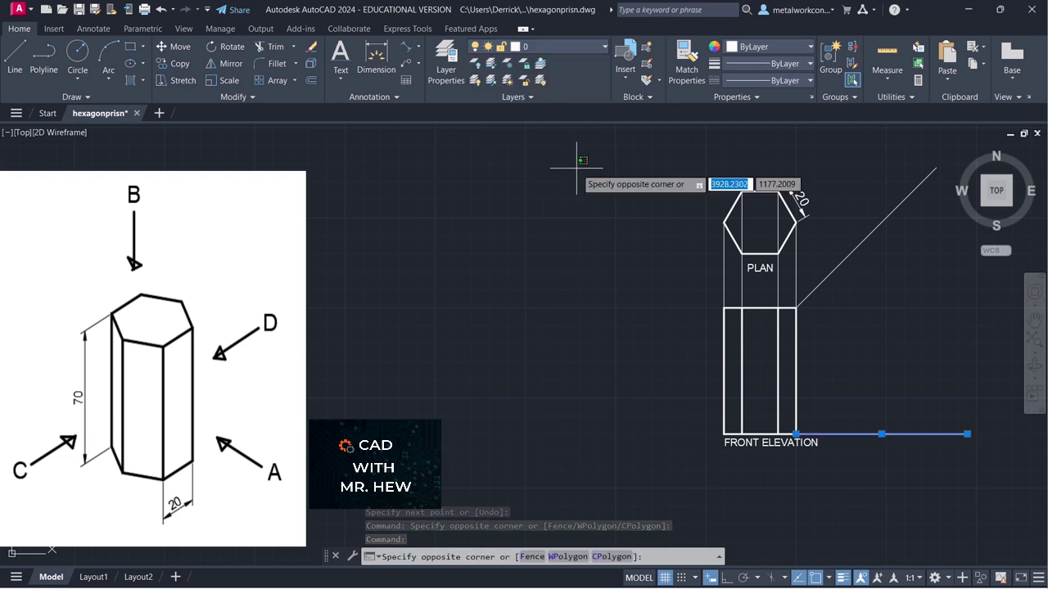
{"action": "key", "text": "Escape"}
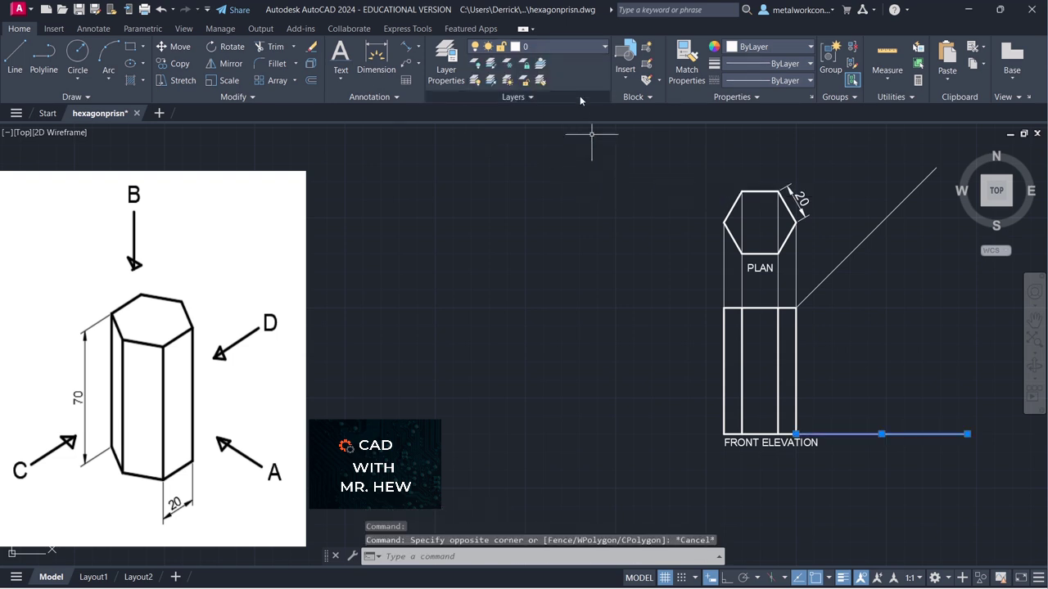
{"action": "key", "text": "Escape"}
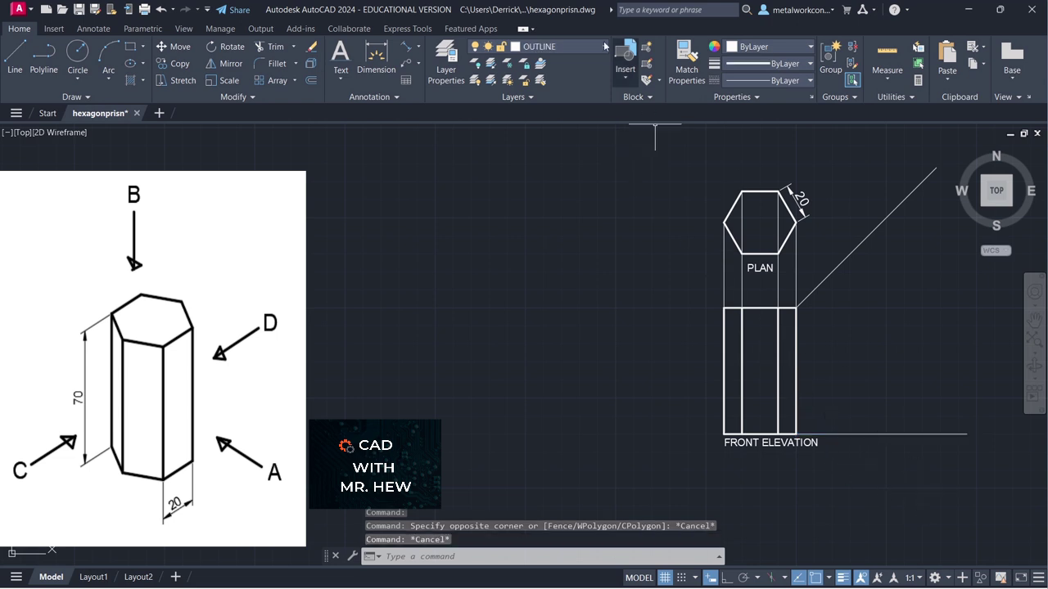
Make layer 0 current and, with Ortho on, project a horizontal line from the plan hexagon's lower-right corner past the 45-degree line
{"action": "left_click", "coordinate": [554, 46]}
{"action": "left_click", "coordinate": [548, 61]}
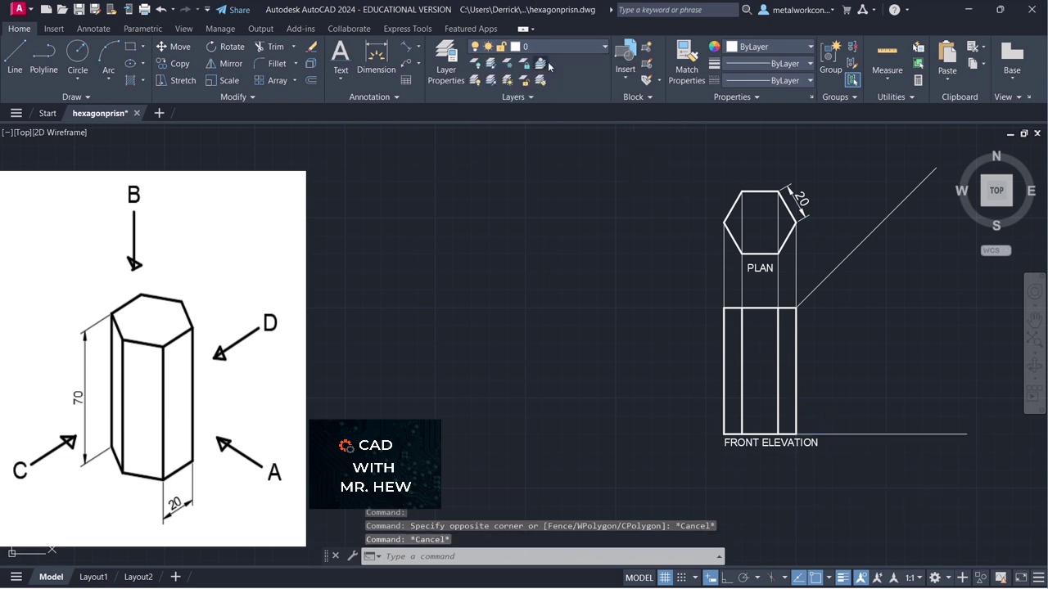
{"action": "left_click", "coordinate": [15, 54]}
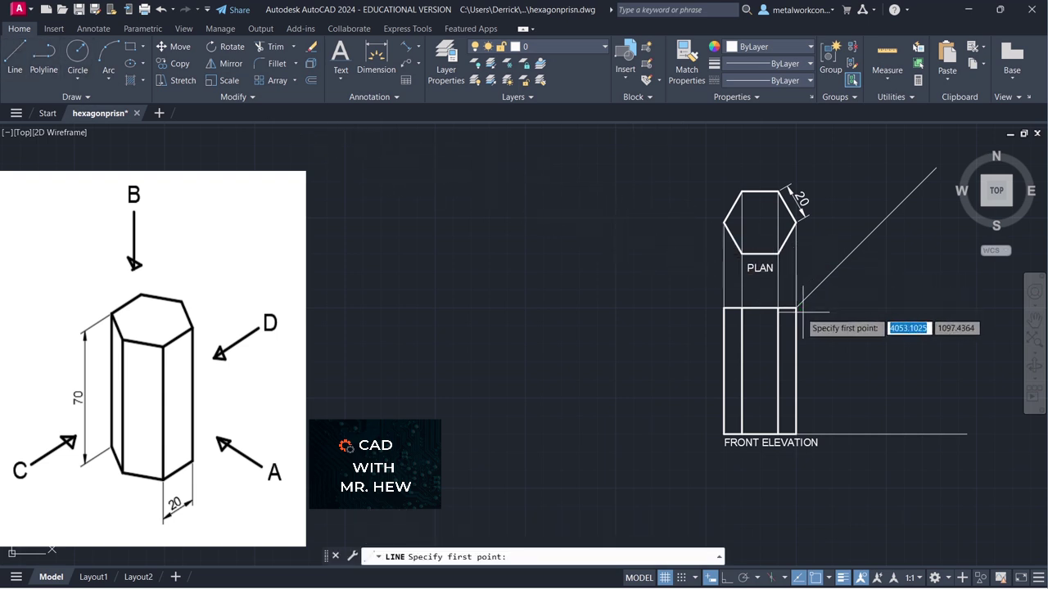
{"action": "left_click", "coordinate": [777, 254]}
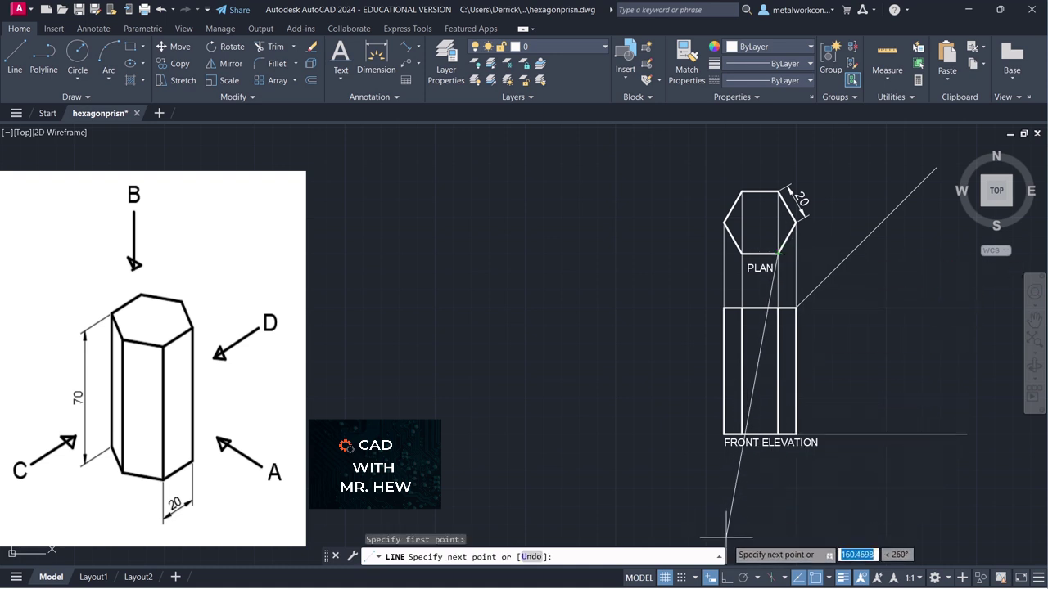
{"action": "left_click", "coordinate": [723, 579]}
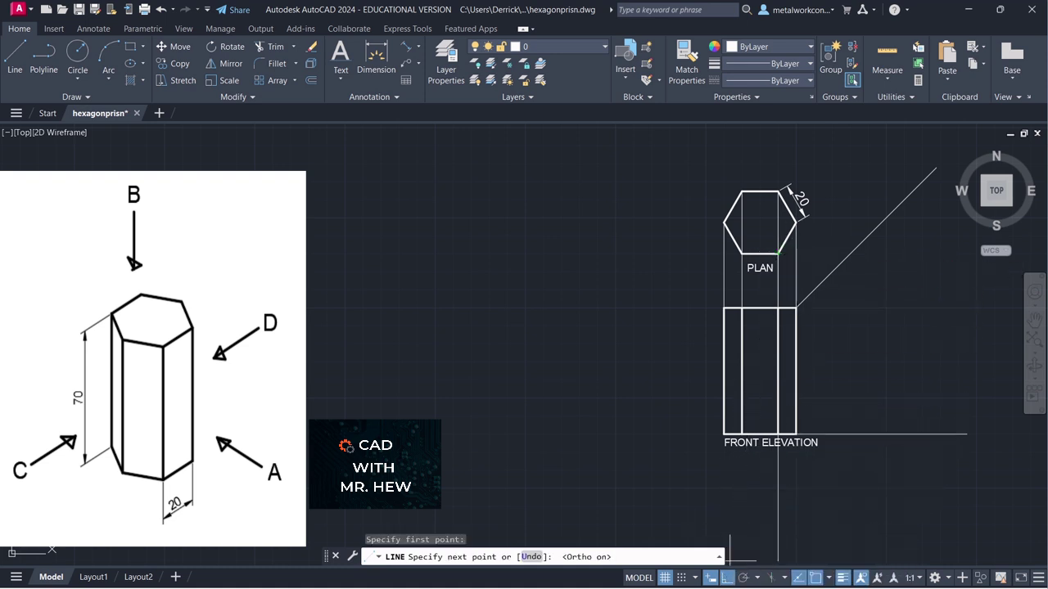
{"action": "left_click", "coordinate": [871, 253]}
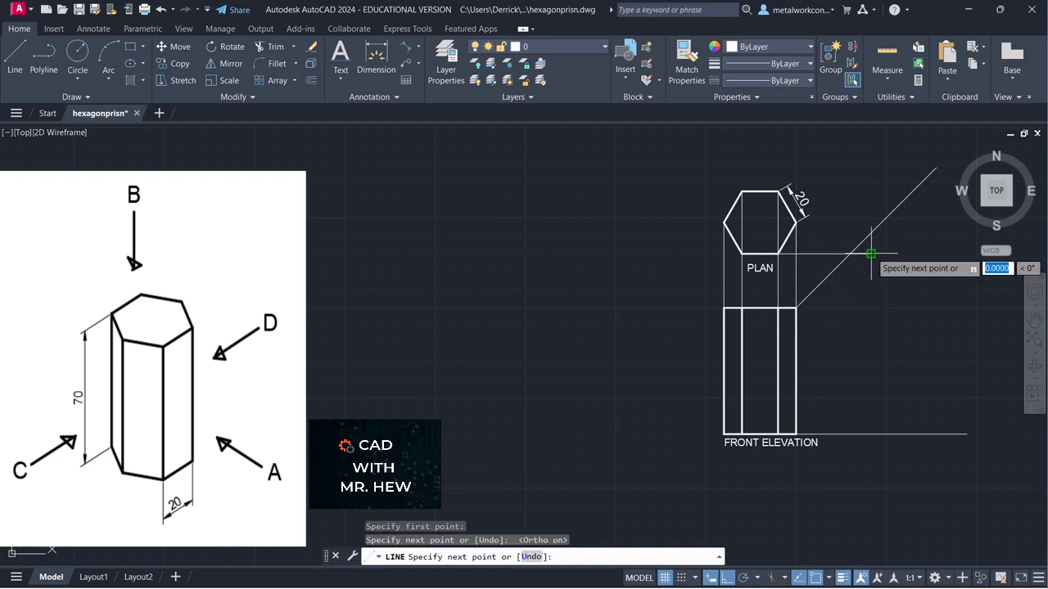
{"action": "key", "text": "Return"}
Project a horizontal line from the plan hexagon's upper-right corner past the 45-degree line
{"action": "key", "text": "l"}
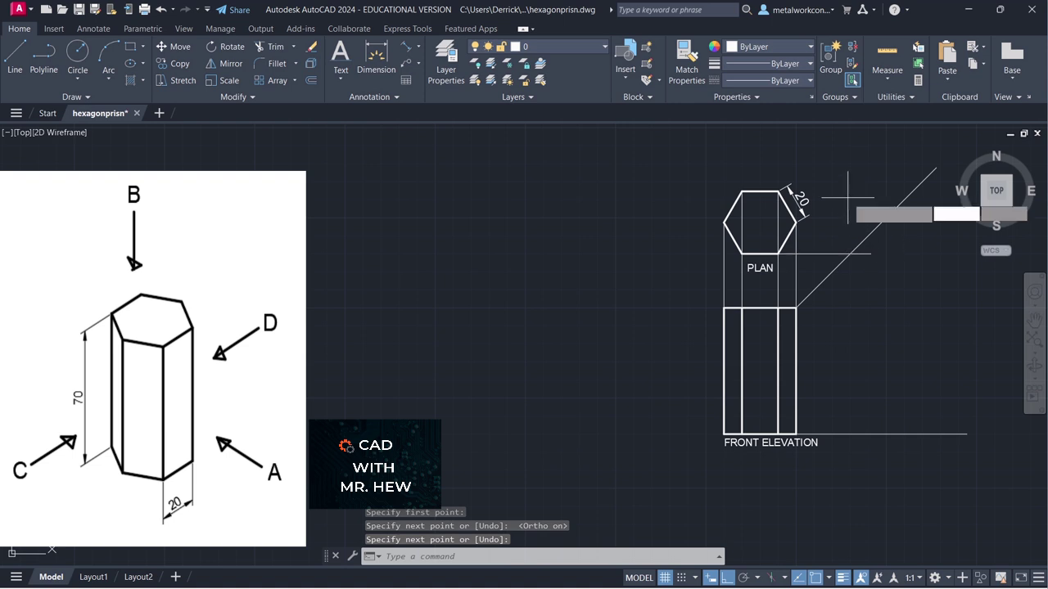
{"action": "key", "text": "Return"}
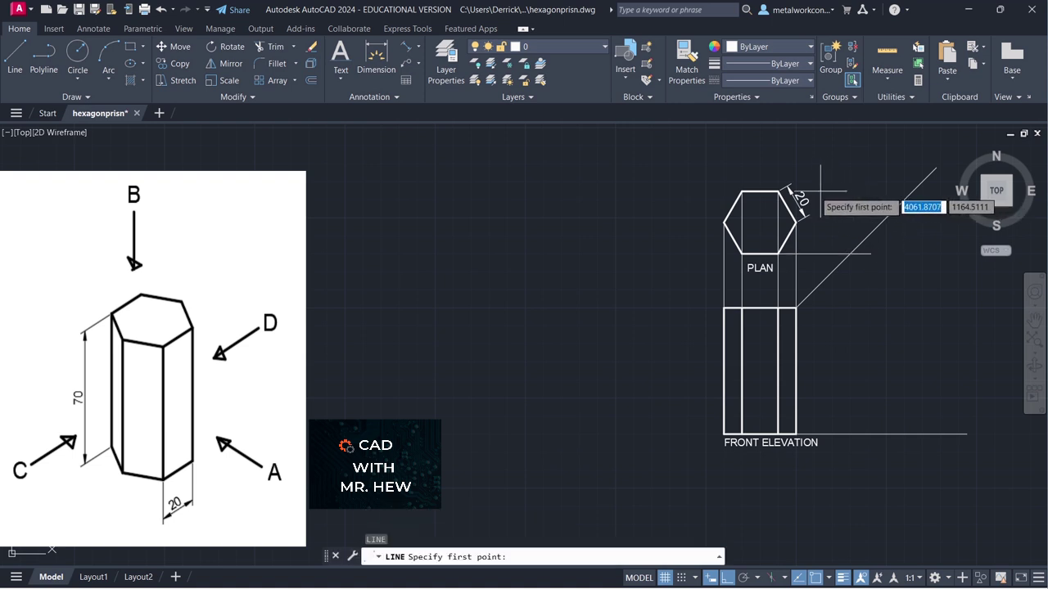
{"action": "left_click", "coordinate": [777, 191]}
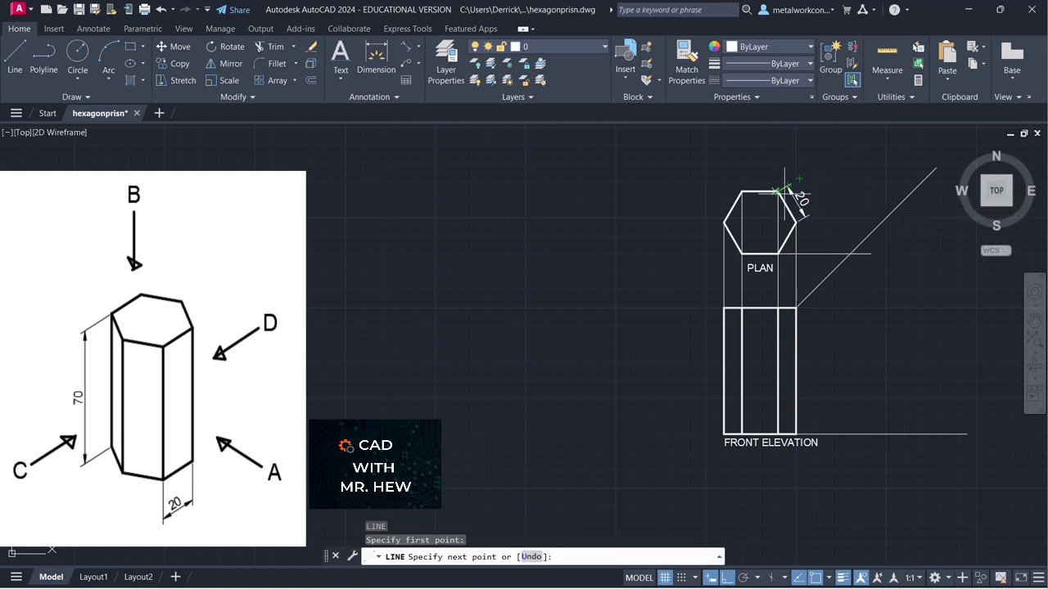
{"action": "left_click", "coordinate": [925, 190]}
{"action": "key", "text": "Return"}
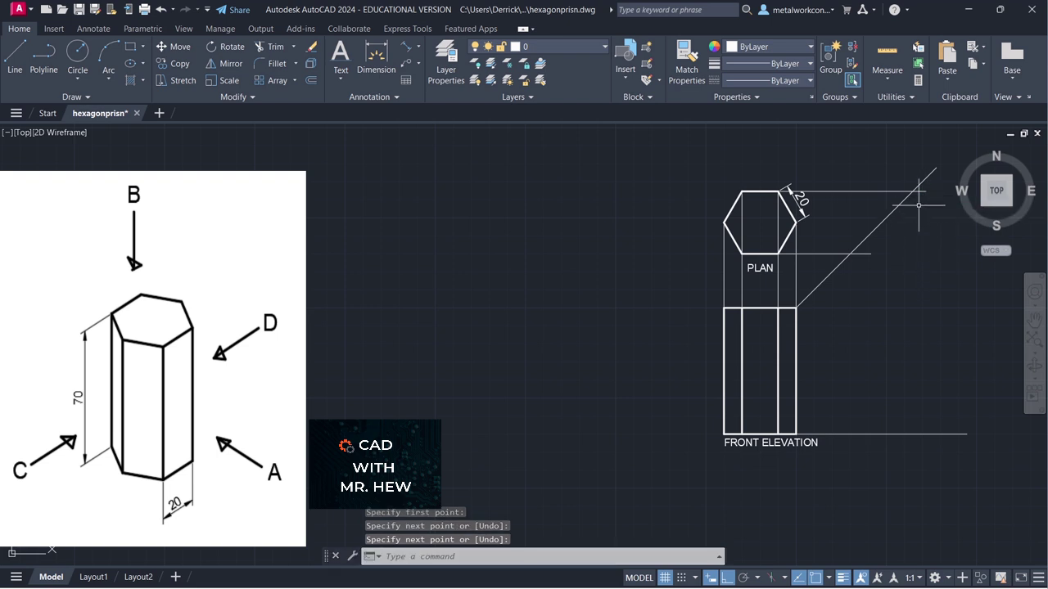
Trim the ends of both horizontal projection lines that extend beyond the 45-degree line
{"action": "left_click", "coordinate": [275, 48]}
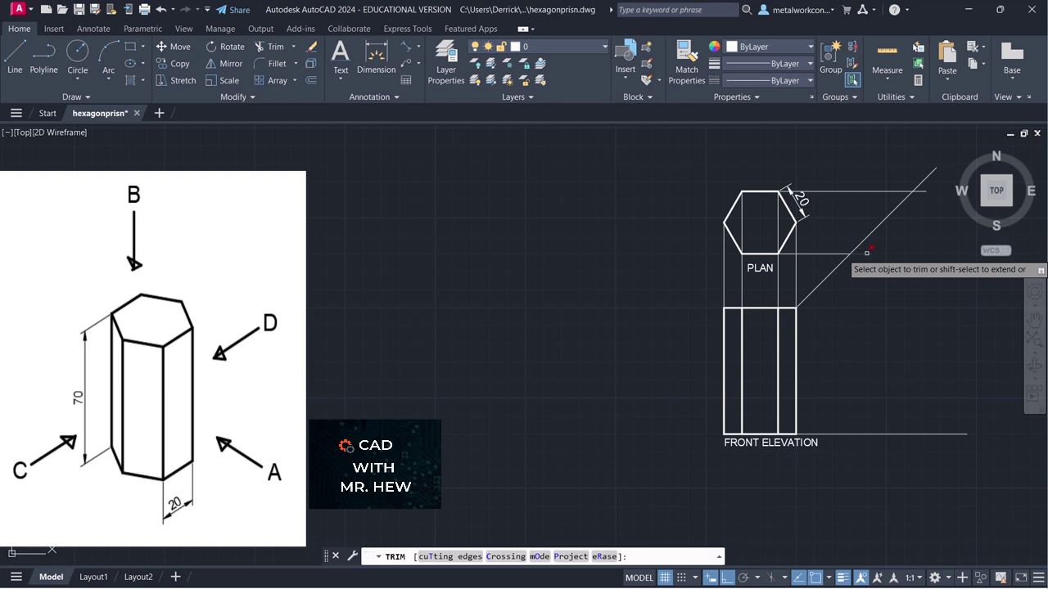
{"action": "left_click", "coordinate": [867, 253]}
{"action": "left_click", "coordinate": [925, 191]}
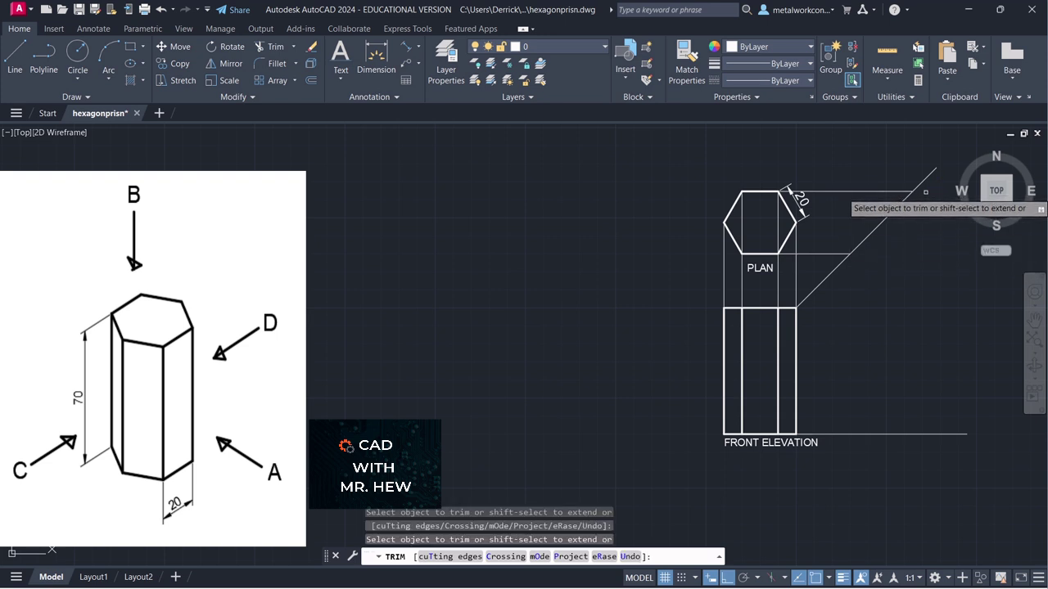
{"action": "key", "text": "Return"}
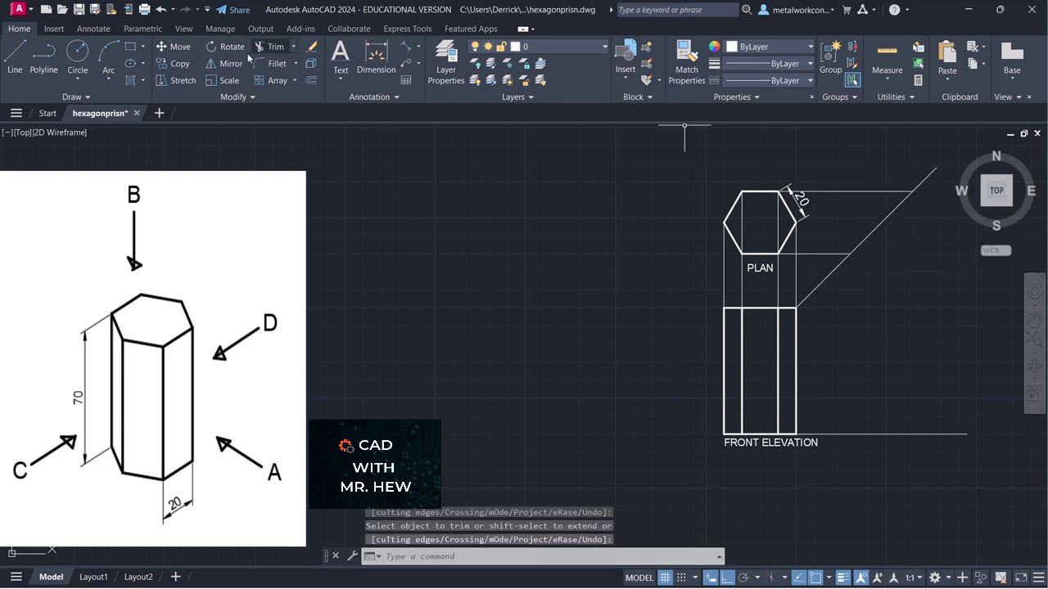
Project a horizontal line from the plan hexagon's rightmost vertex and trim it at the 45-degree line
{"action": "left_click", "coordinate": [17, 58]}
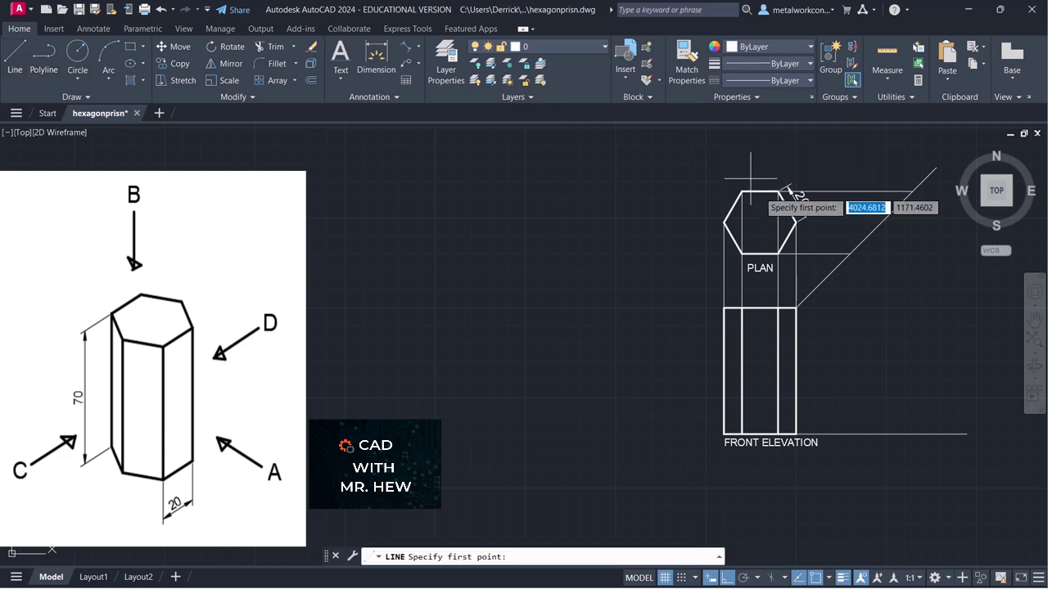
{"action": "left_click", "coordinate": [796, 221]}
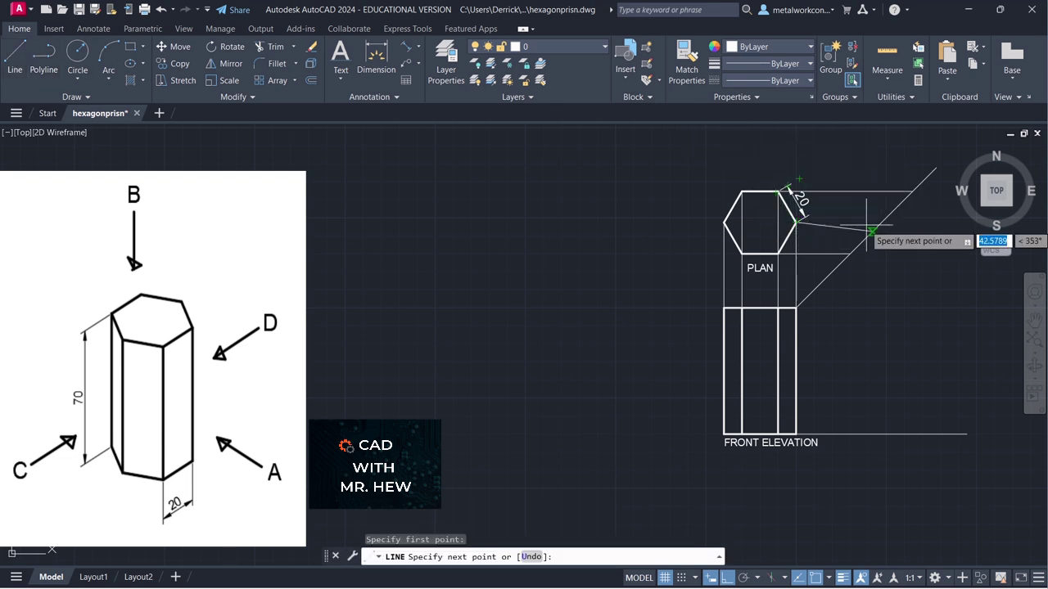
{"action": "left_click", "coordinate": [906, 222]}
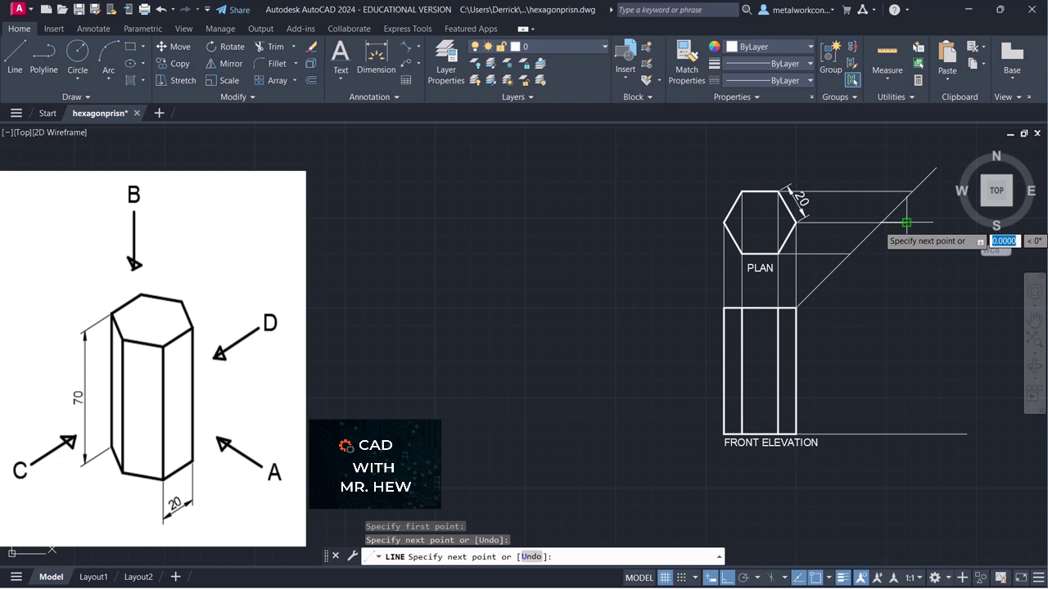
{"action": "key", "text": "Return"}
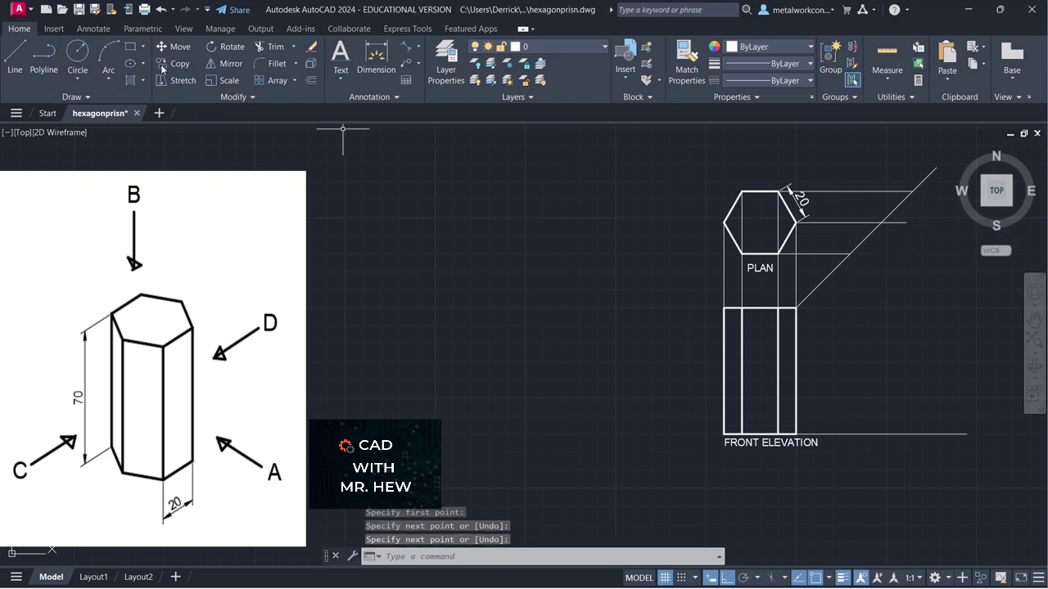
{"action": "left_click", "coordinate": [275, 48]}
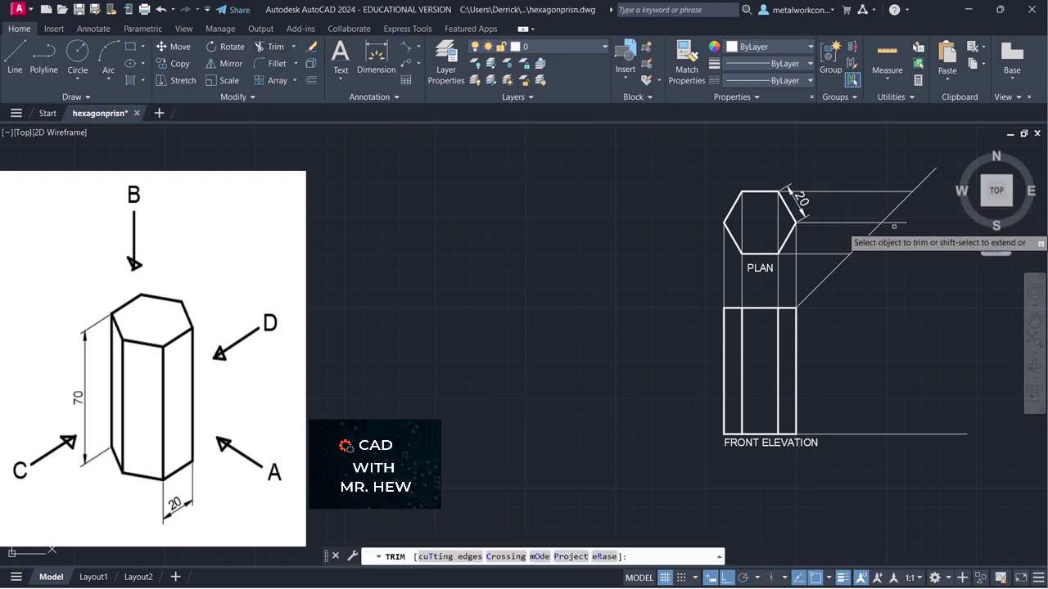
{"action": "key", "text": "Return"}
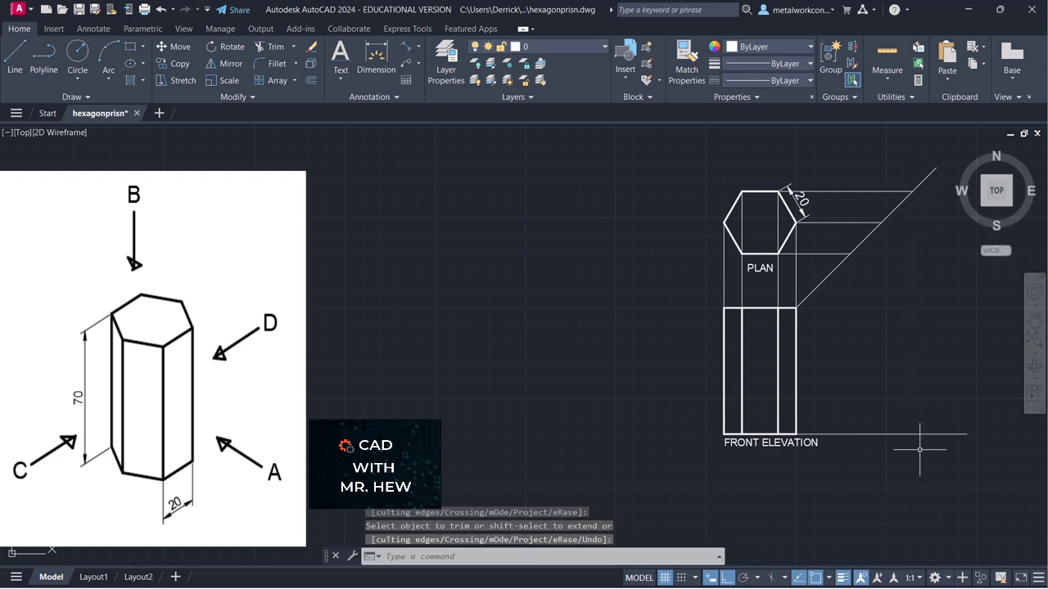
Draw a vertical line from the upper projection line's intersection with the 45-degree line down to the base line
{"action": "left_click", "coordinate": [15, 55]}
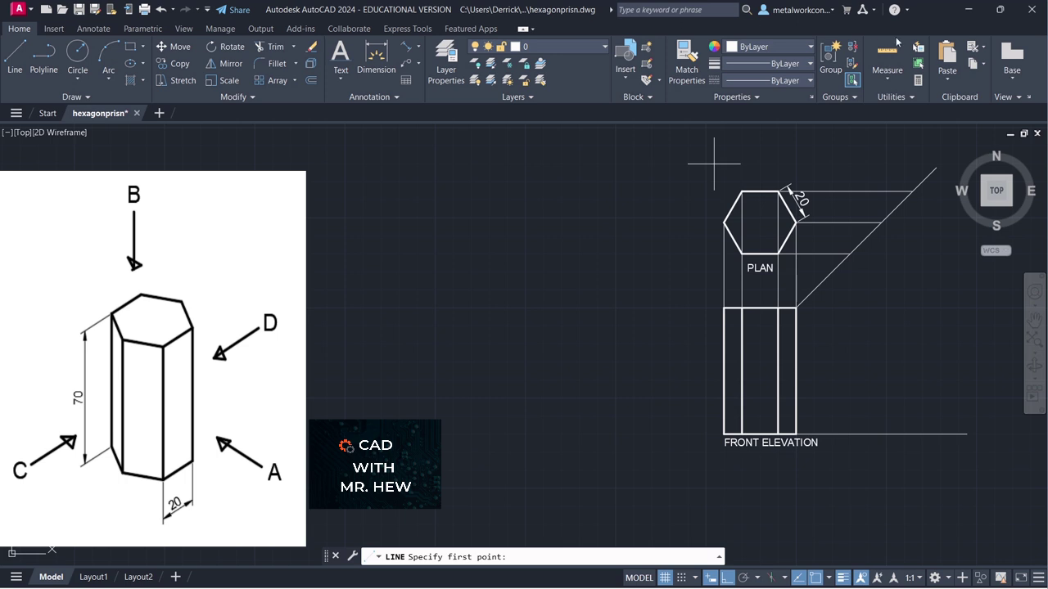
{"action": "left_click", "coordinate": [913, 192]}
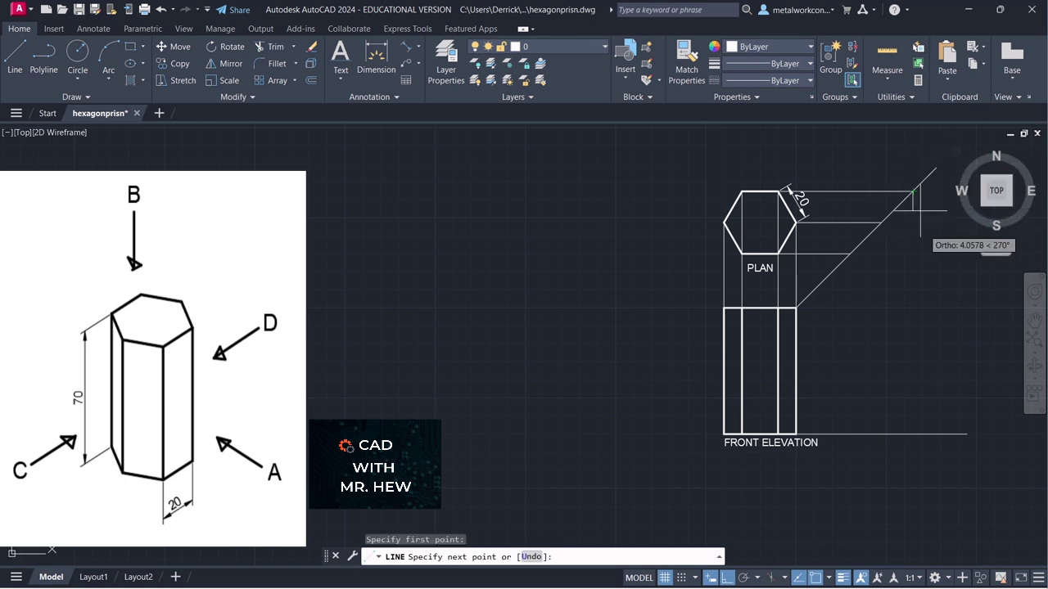
{"action": "left_click", "coordinate": [912, 433]}
{"action": "key", "text": "Return"}
Draw a vertical line from the middle projection line's intersection with the 45-degree line down to the base line
{"action": "key", "text": "Return"}
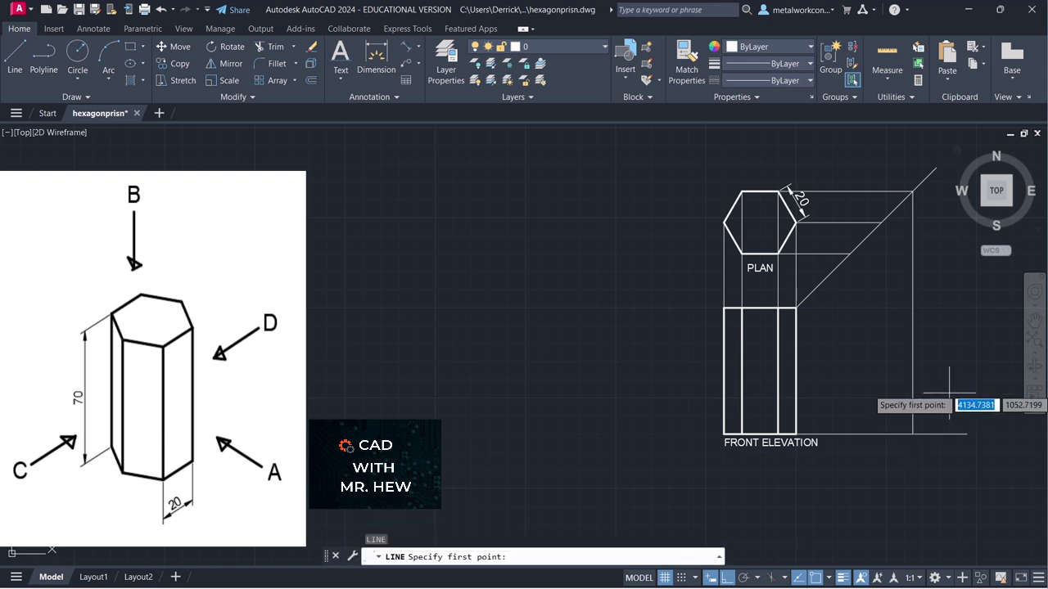
{"action": "left_click", "coordinate": [881, 221]}
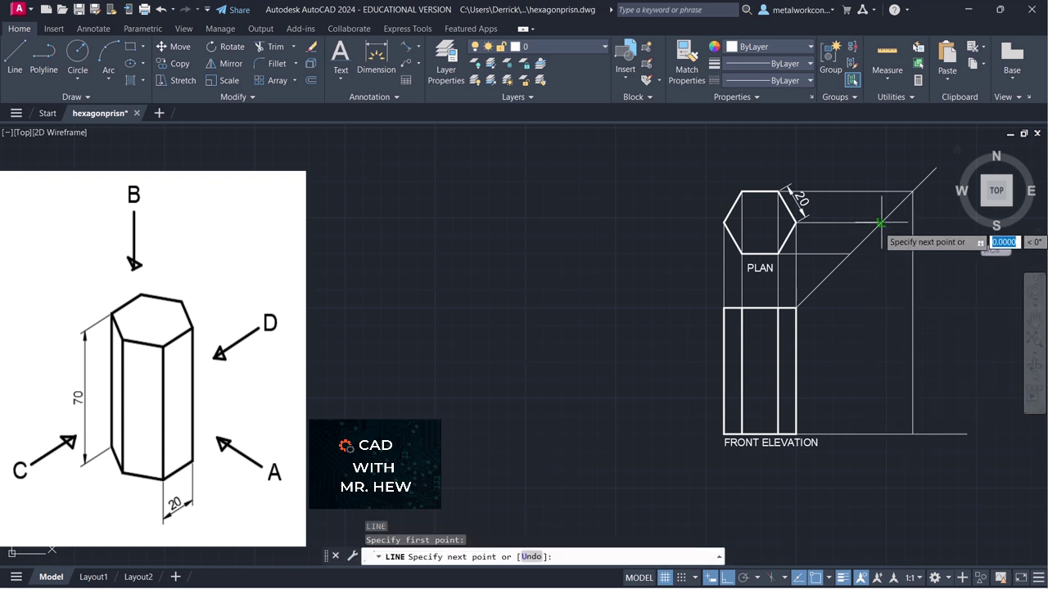
{"action": "left_click", "coordinate": [880, 433]}
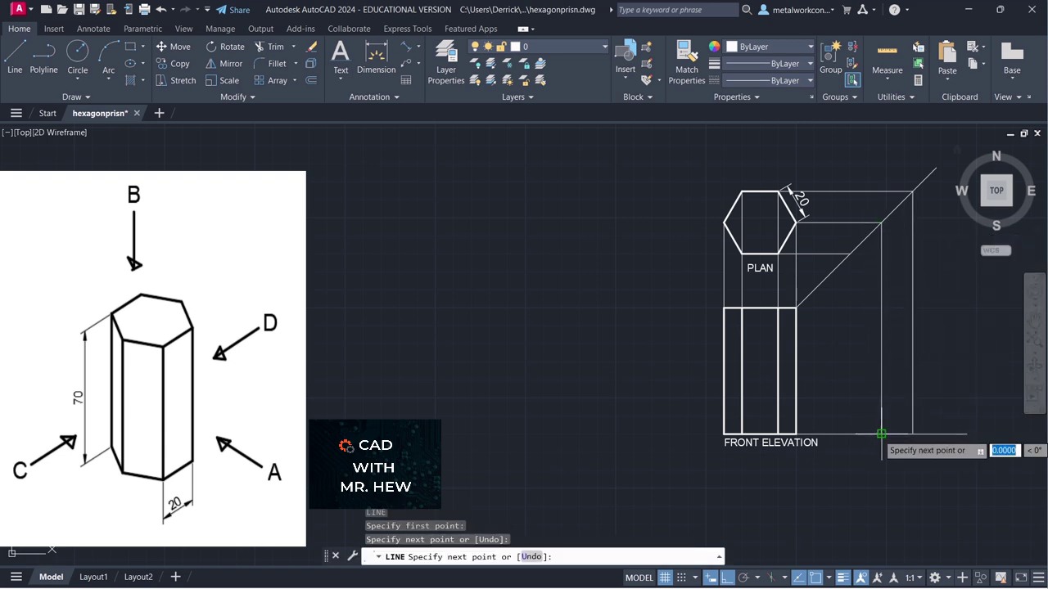
{"action": "key", "text": "Return"}
Draw a vertical line from the lower projection line's intersection with the 45-degree line down to the base line
{"action": "key", "text": "Return"}
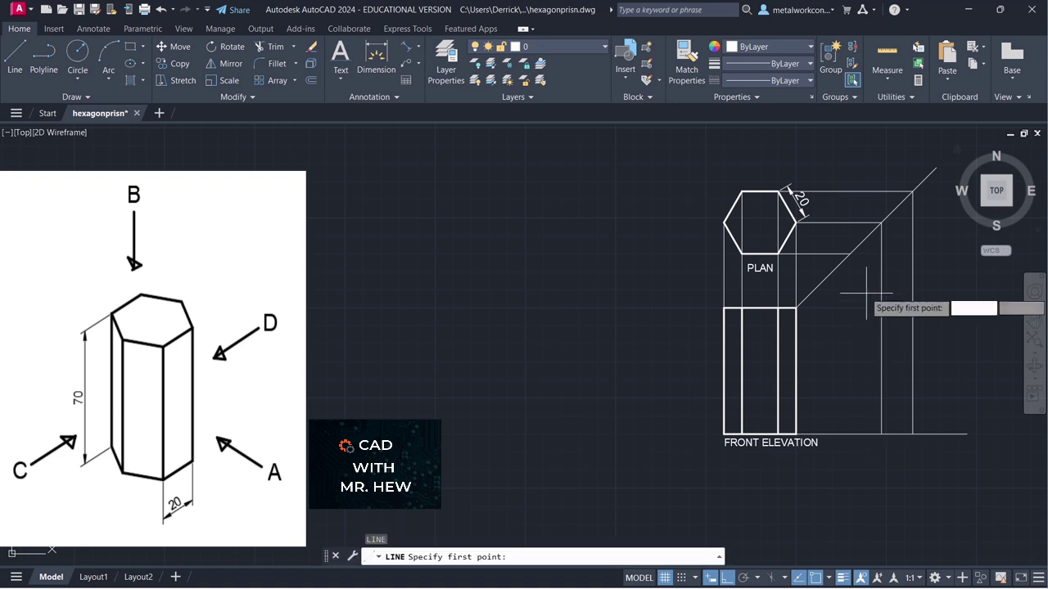
{"action": "left_click", "coordinate": [850, 254]}
{"action": "left_click", "coordinate": [850, 434]}
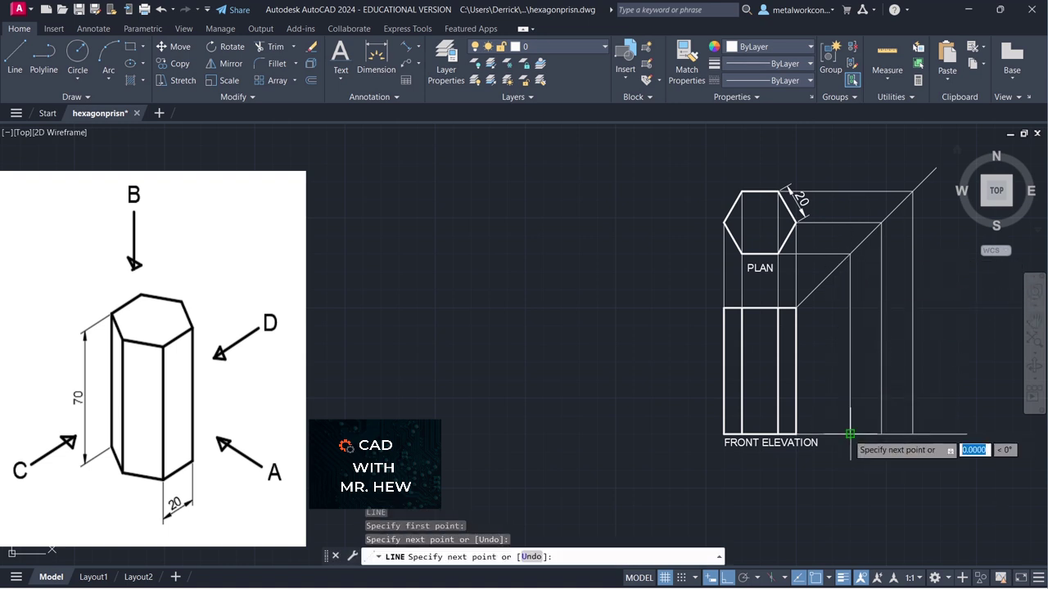
Project a horizontal line from the front elevation's upper right corner to the outermost vertical projection line
{"action": "key", "text": "Return"}
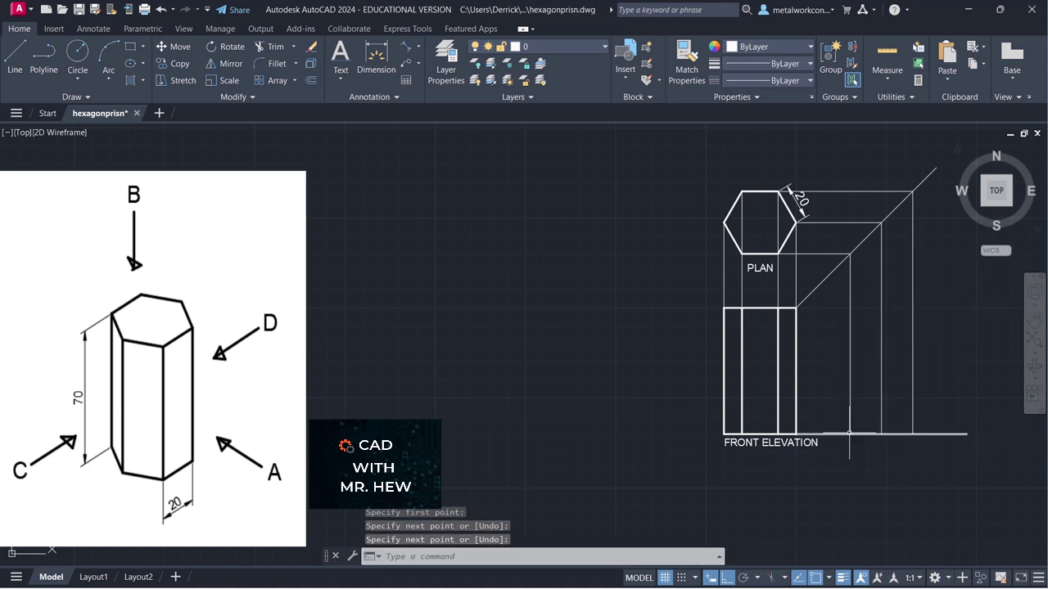
{"action": "key", "text": "Return"}
{"action": "left_click", "coordinate": [796, 308]}
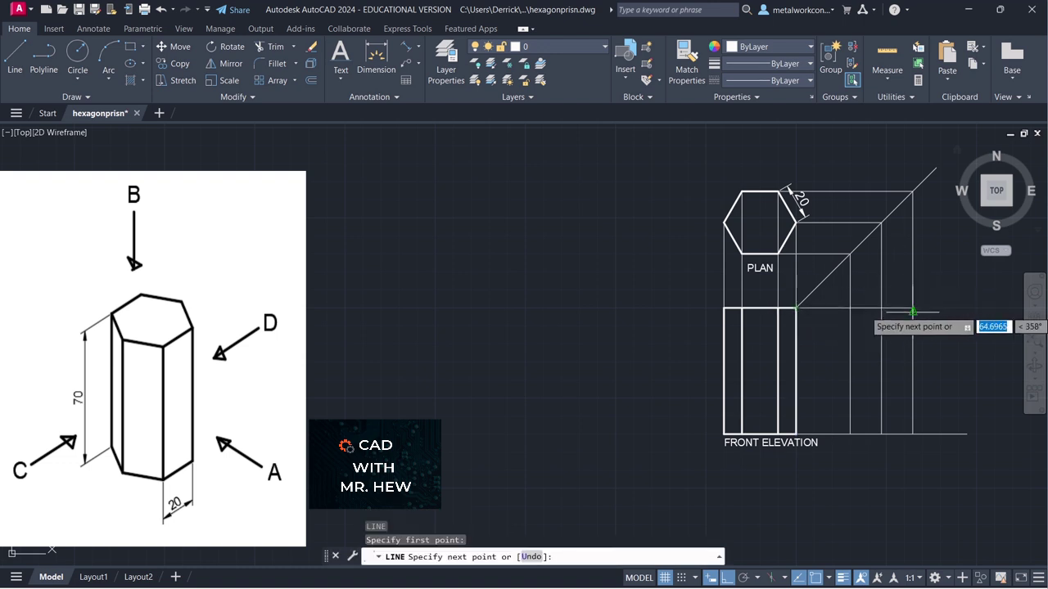
{"action": "left_click", "coordinate": [912, 309]}
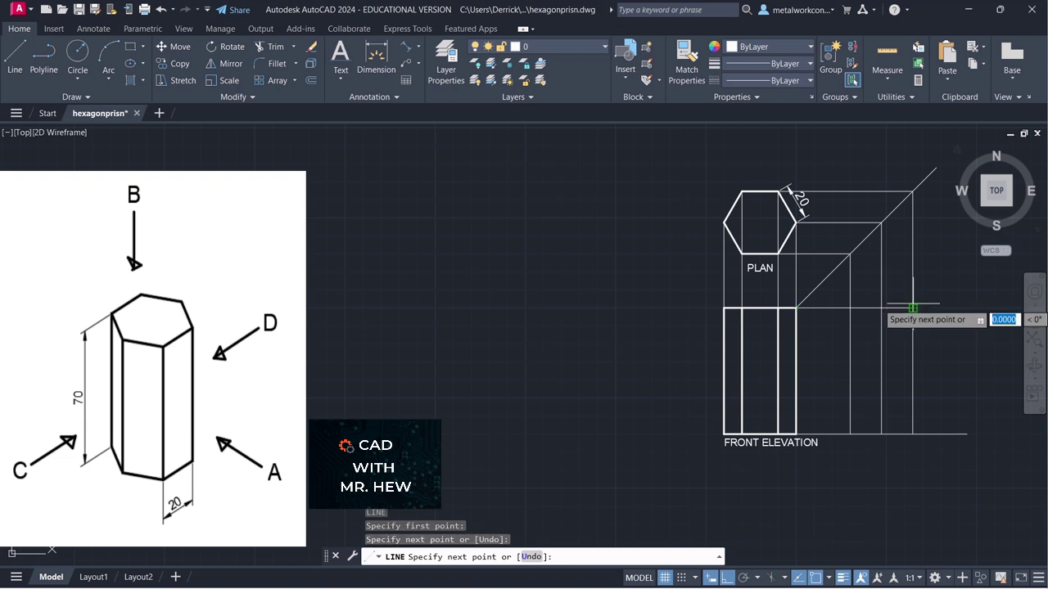
{"action": "key", "text": "Return"}
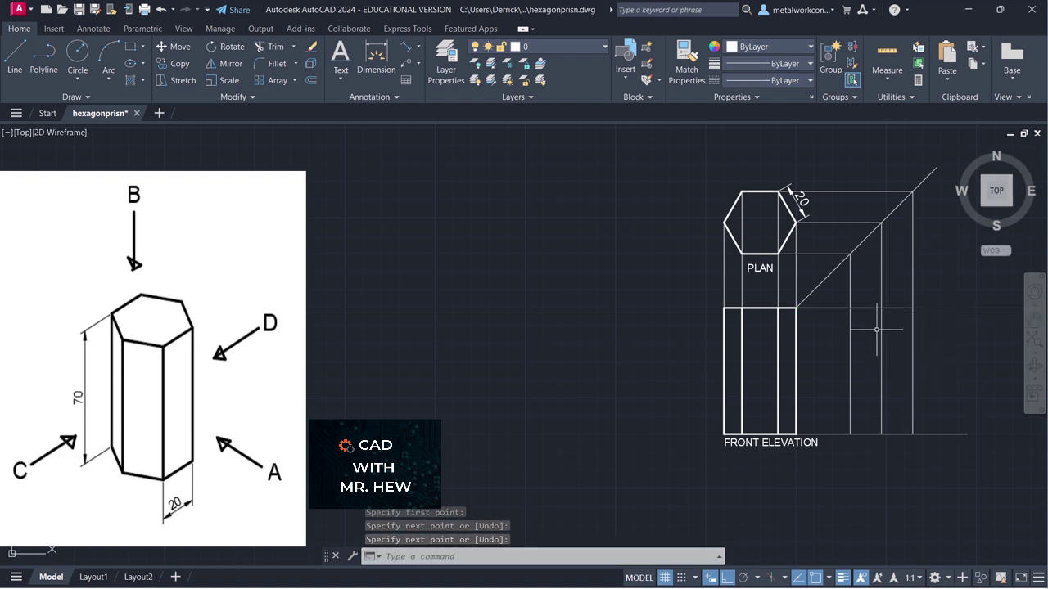
On the OUTLINE layer, draw the end elevation's closed rectangle over the outer projection lines between the top projection line and base line
{"action": "left_click", "coordinate": [586, 46]}
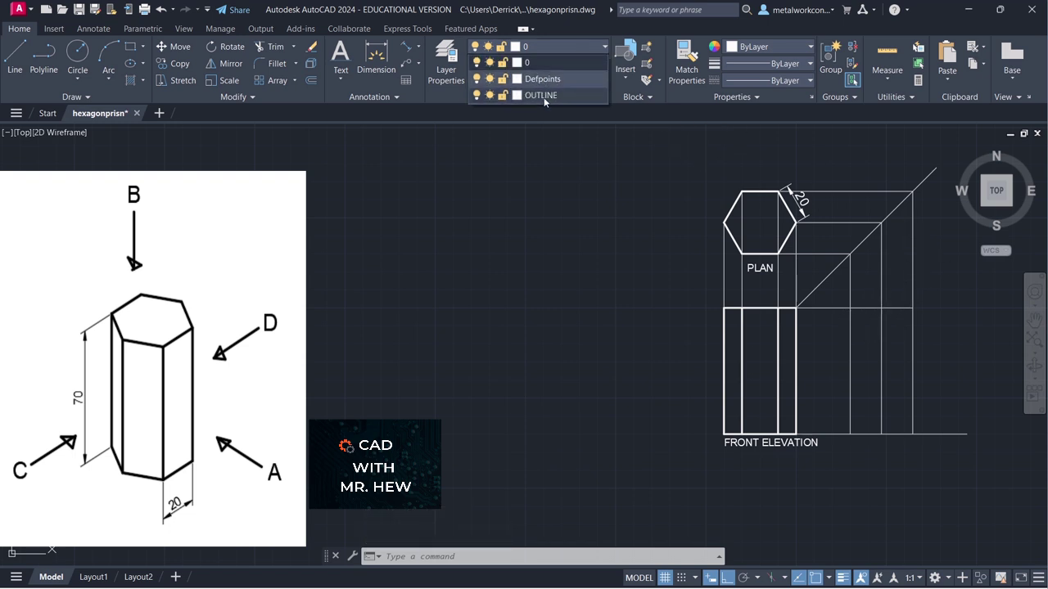
{"action": "left_click", "coordinate": [546, 96]}
{"action": "left_click", "coordinate": [14, 57]}
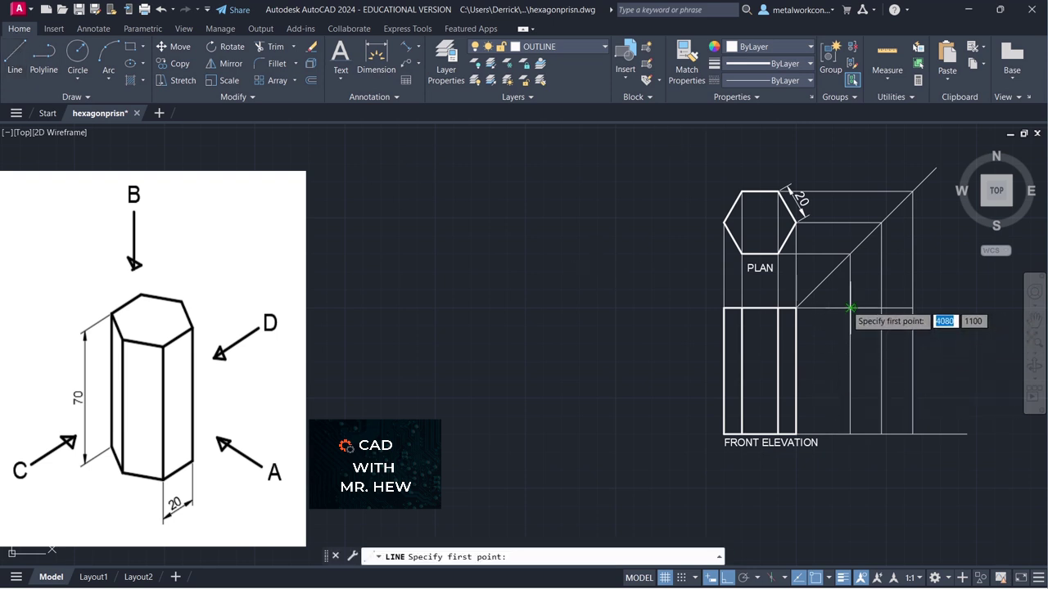
{"action": "left_click", "coordinate": [850, 308]}
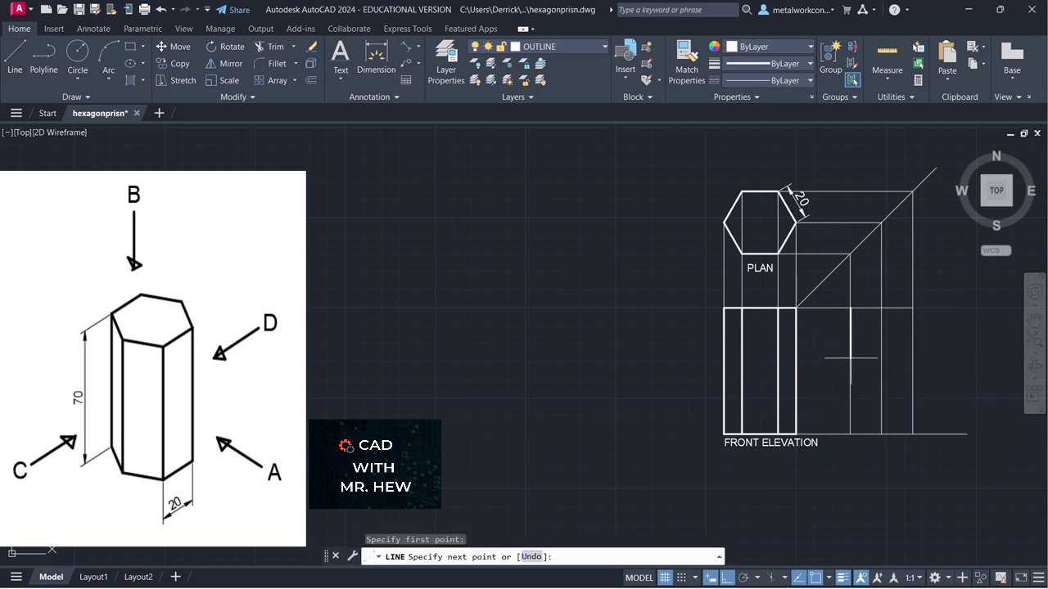
{"action": "left_click", "coordinate": [849, 434]}
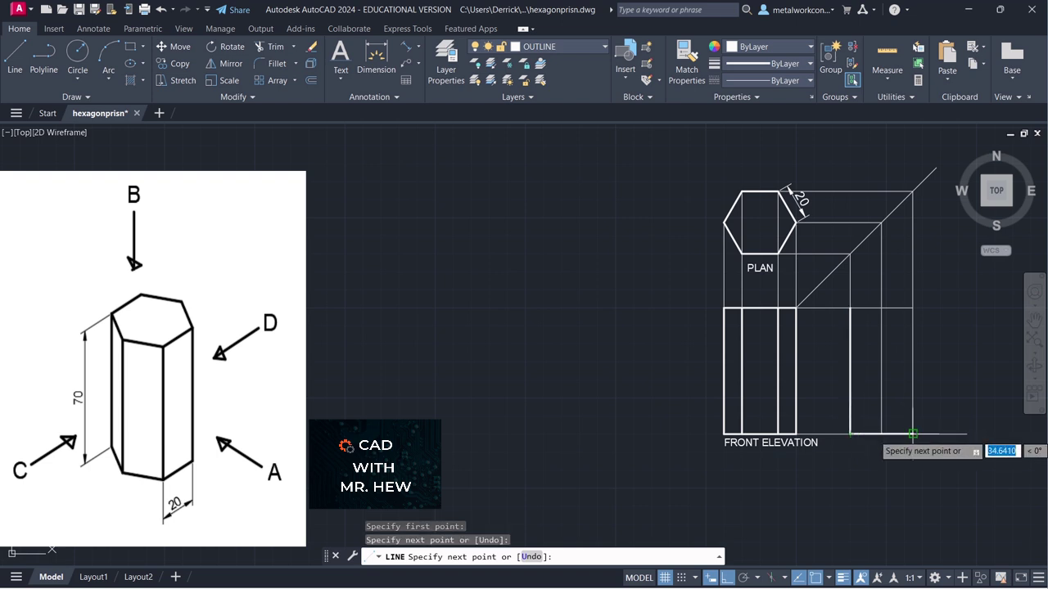
{"action": "left_click", "coordinate": [913, 434]}
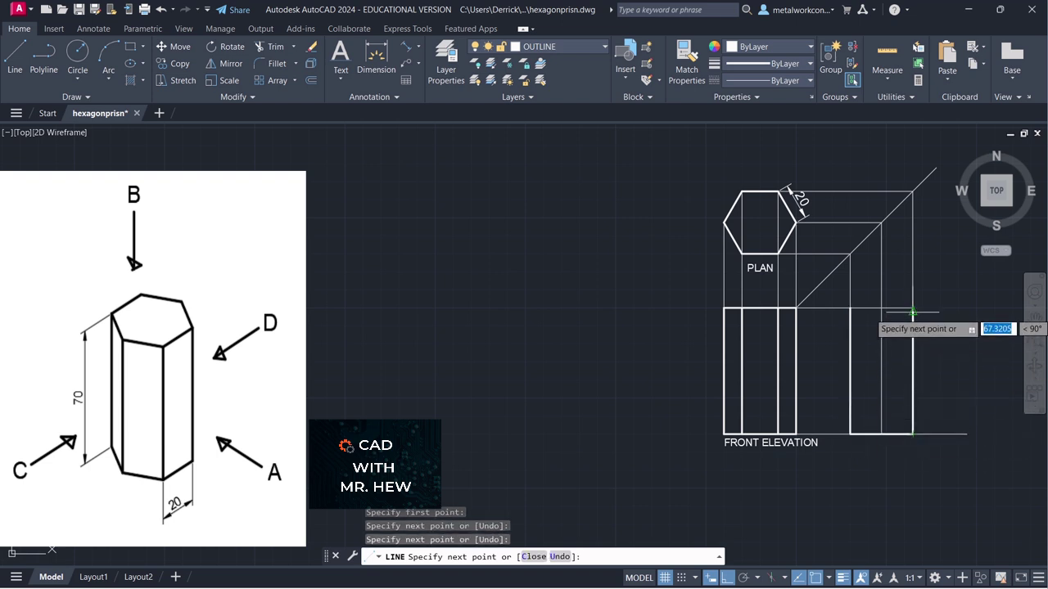
{"action": "left_click", "coordinate": [913, 307]}
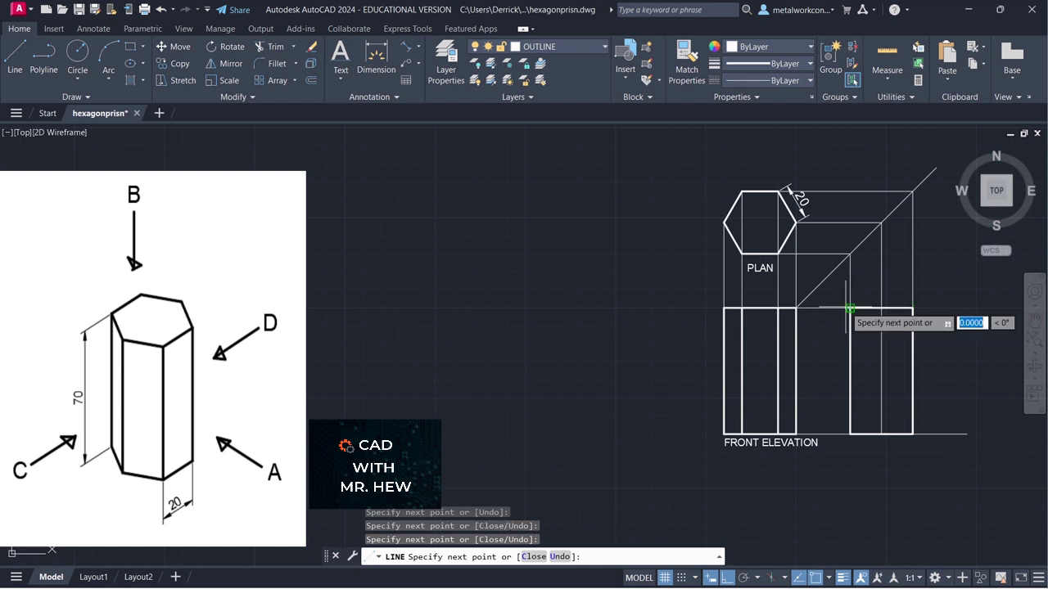
{"action": "left_click", "coordinate": [850, 308]}
{"action": "key", "text": "Return"}
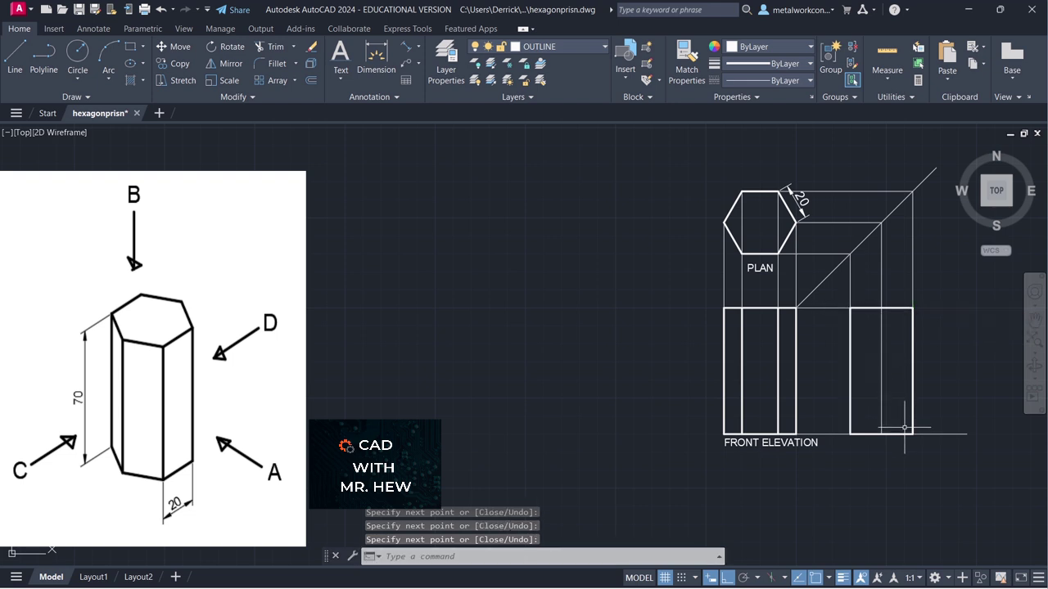
Draw the end elevation's middle vertical edge along the centre projection line, from its top edge to the base line
{"action": "key", "text": "Return"}
{"action": "left_click", "coordinate": [881, 307]}
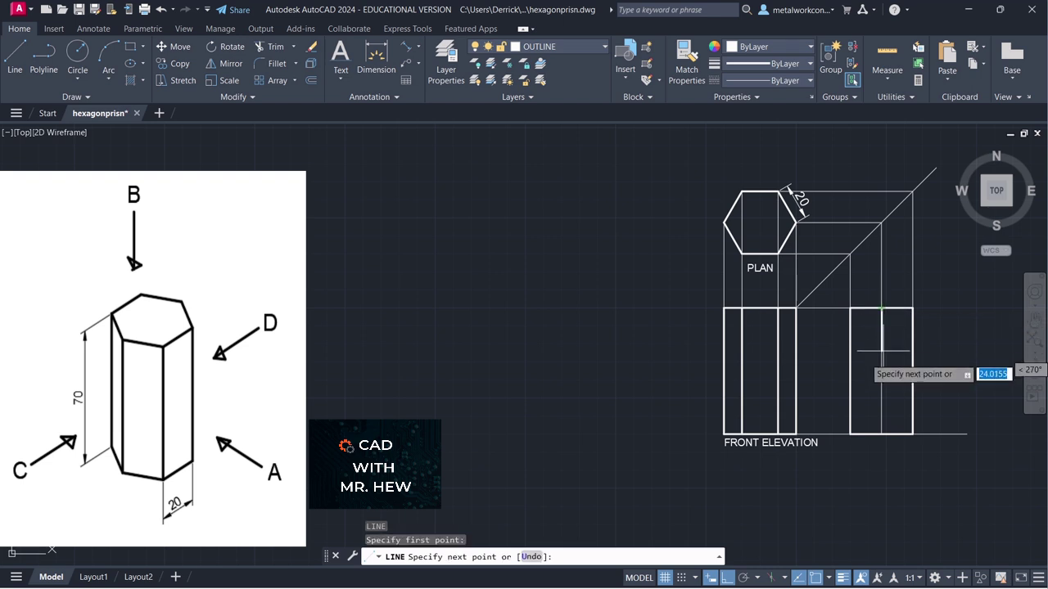
{"action": "left_click", "coordinate": [891, 434]}
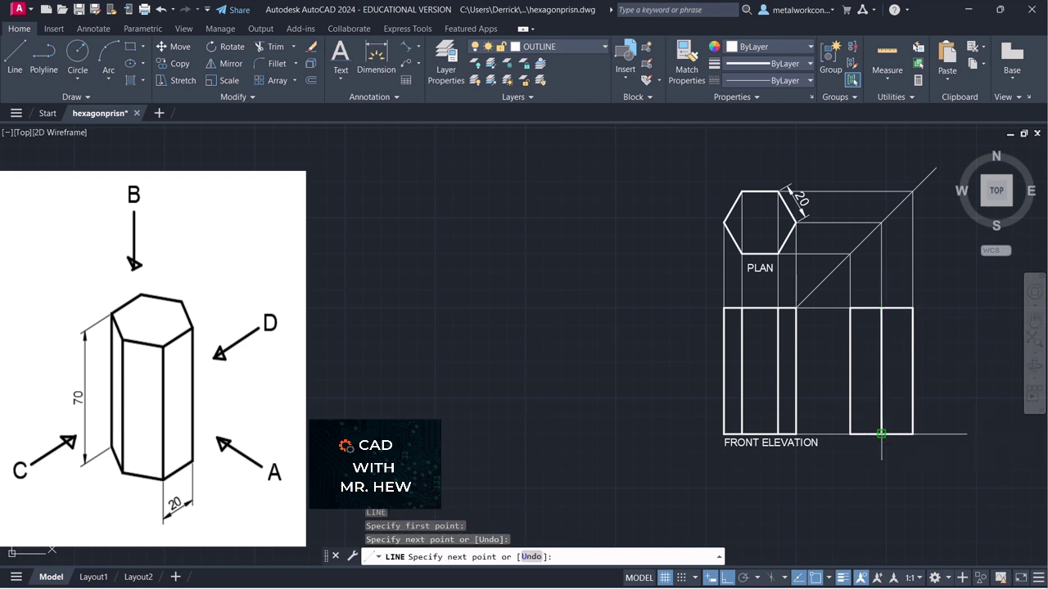
{"action": "key", "text": "Return"}
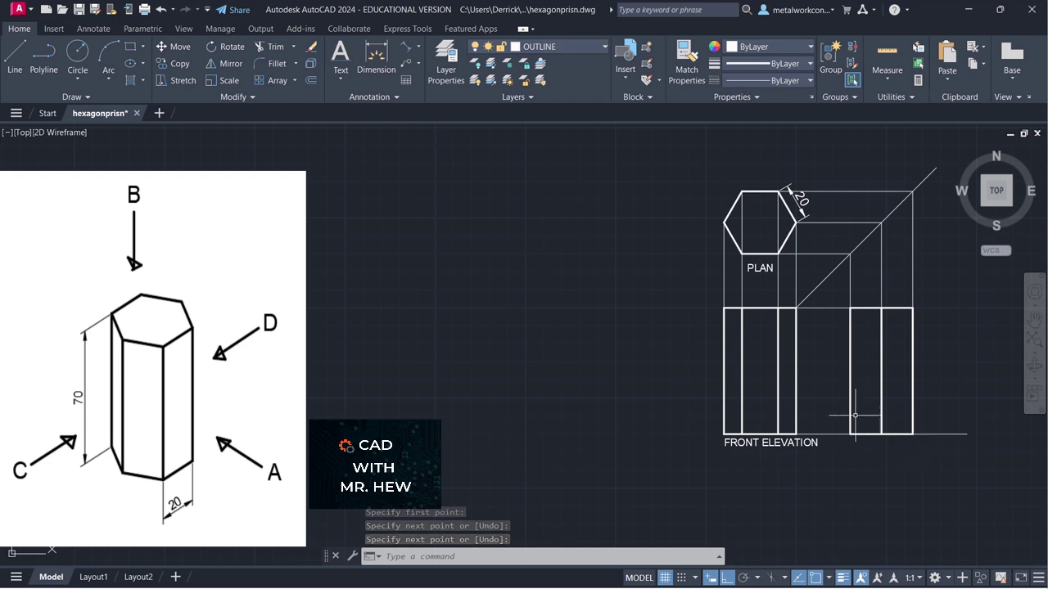
Add the single-line text END ELEVATION on two rows below the end elevation, with height 4 and rotation 0
{"action": "left_click", "coordinate": [340, 82]}
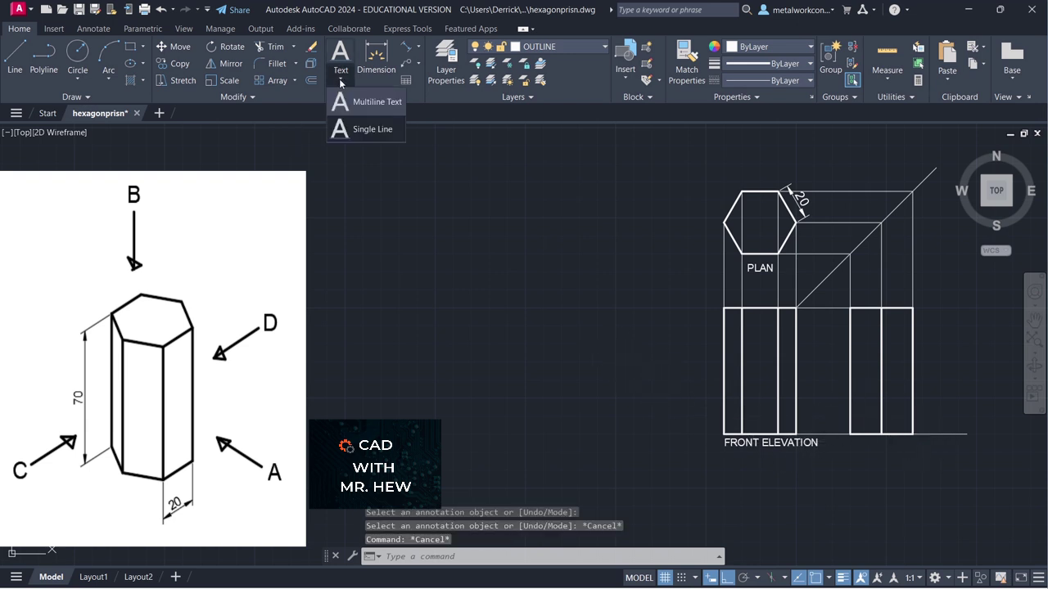
{"action": "left_click", "coordinate": [363, 131]}
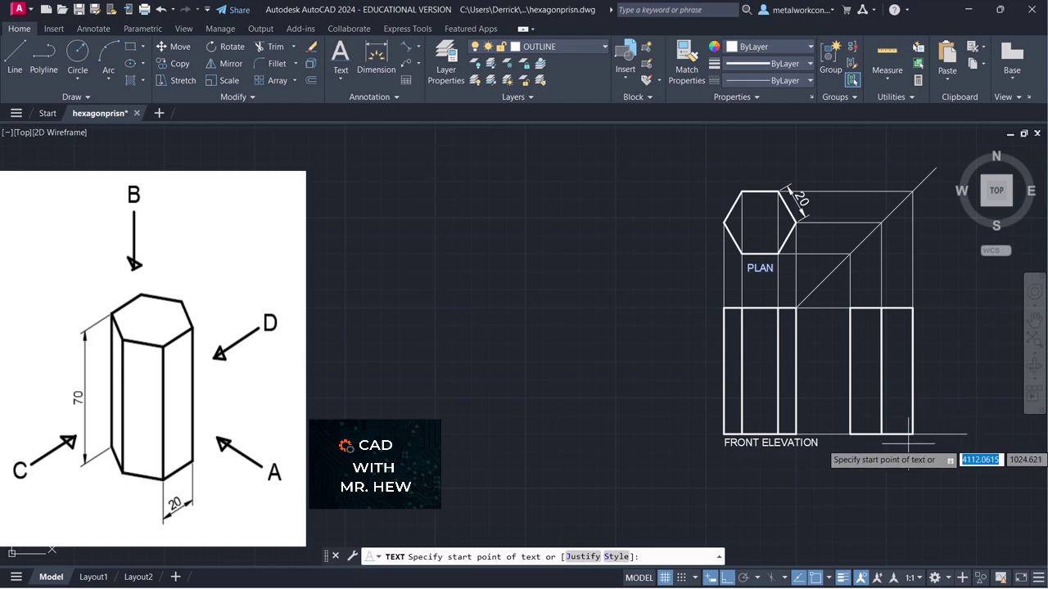
{"action": "left_click", "coordinate": [866, 450]}
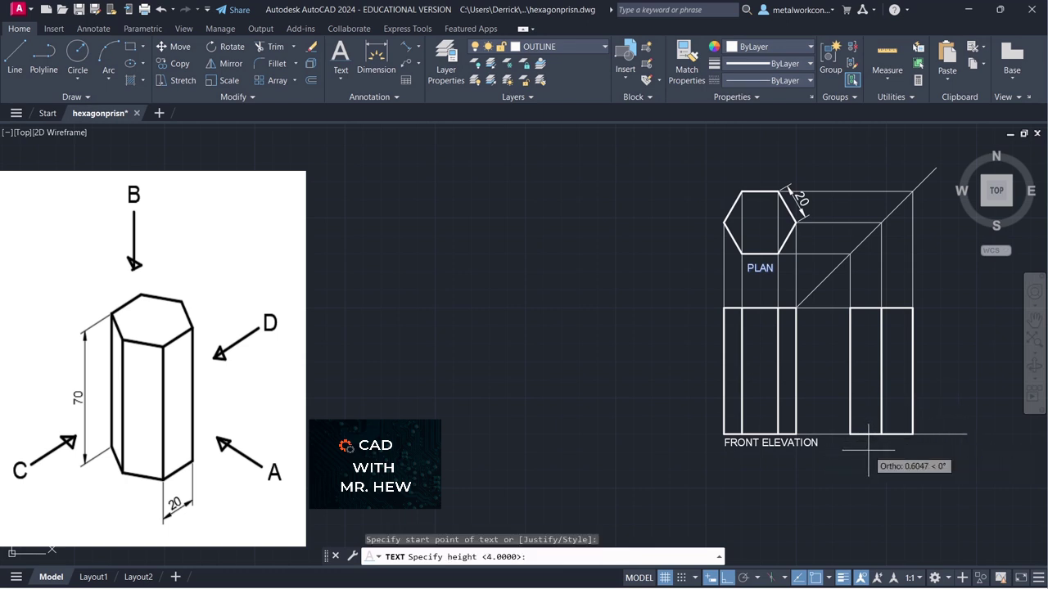
{"action": "key", "text": "Return"}
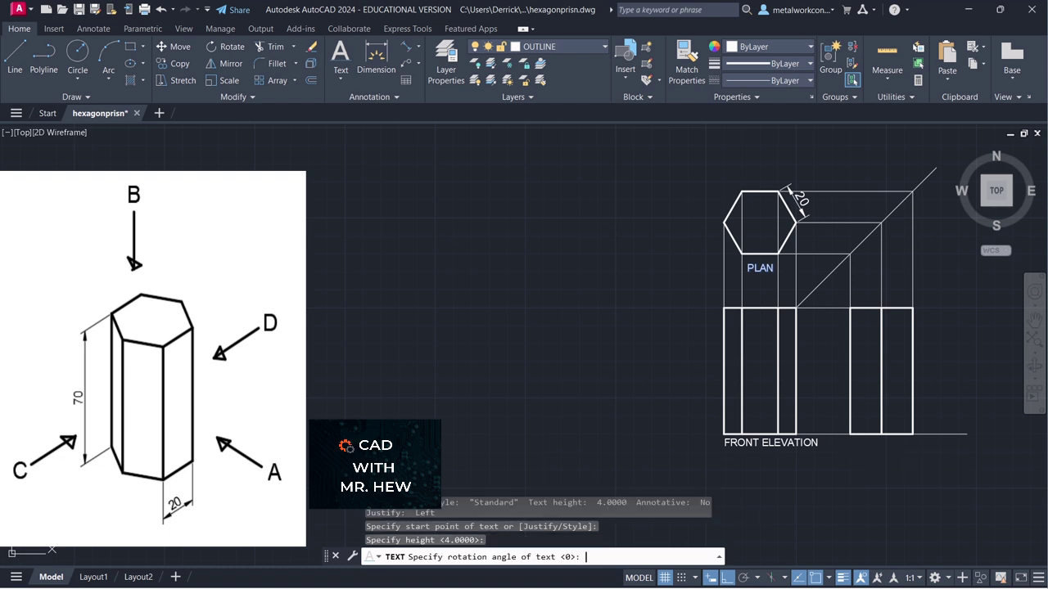
{"action": "key", "text": "Return"}
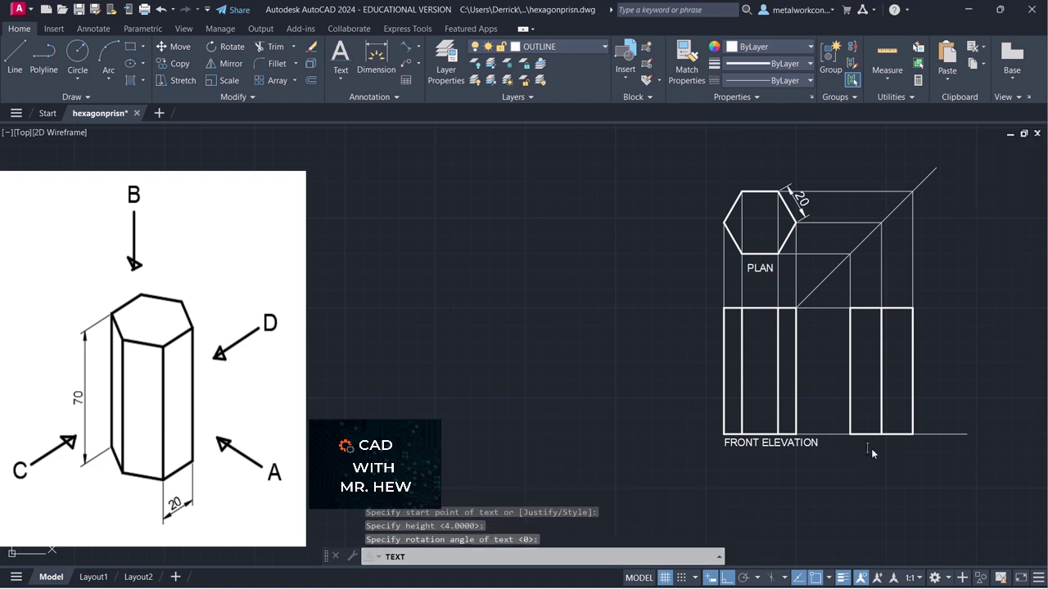
{"action": "type", "text": "END"}
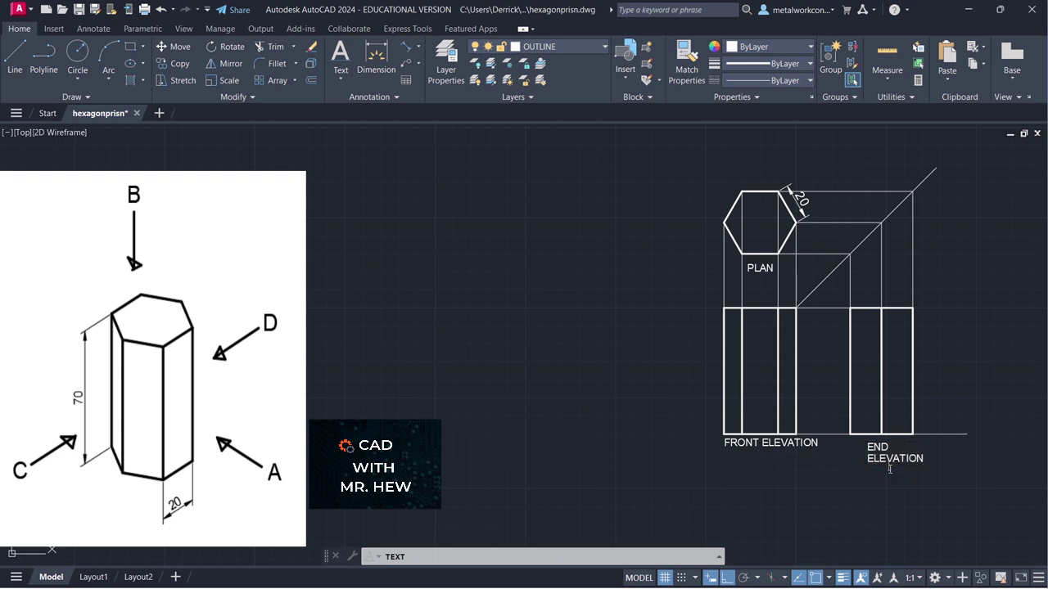
{"action": "key", "text": "Return"}
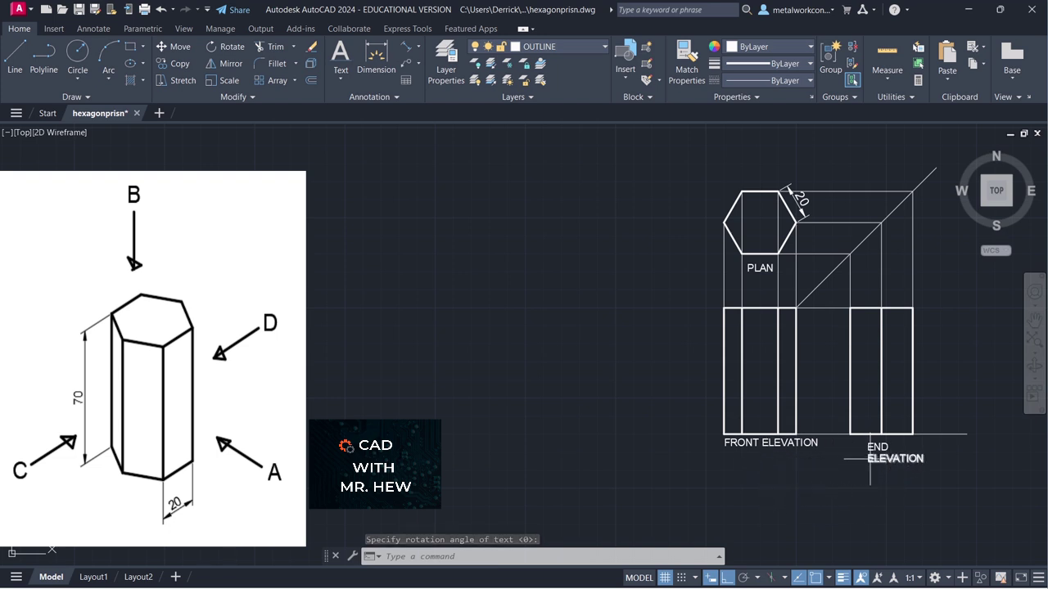
Move the word ELEVATION slightly left so it sits centrally beneath the end elevation
{"action": "left_click", "coordinate": [174, 47]}
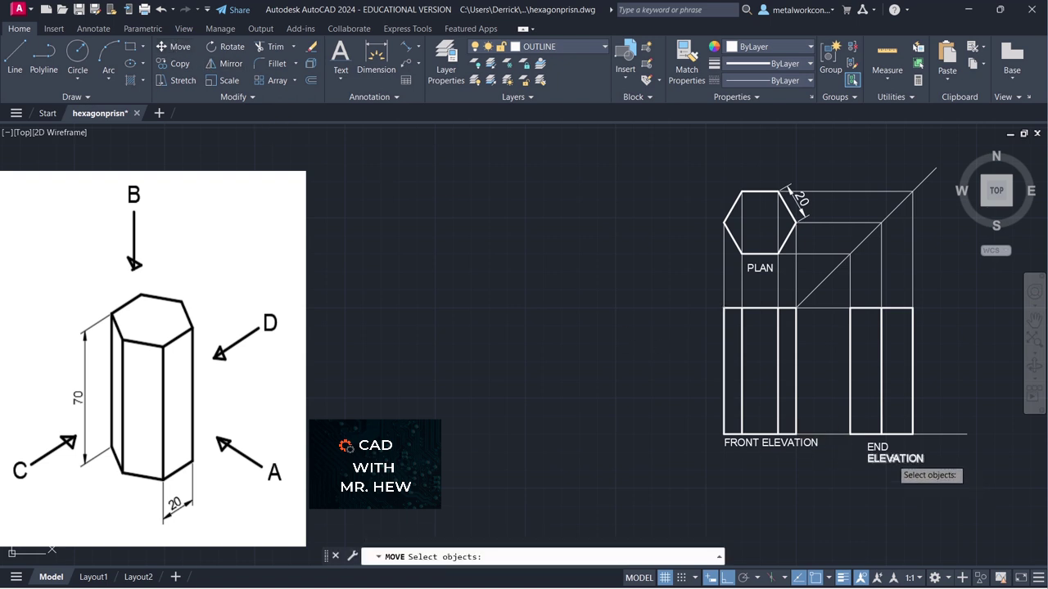
{"action": "left_click", "coordinate": [895, 460]}
{"action": "key", "text": "Return"}
{"action": "left_click", "coordinate": [861, 455]}
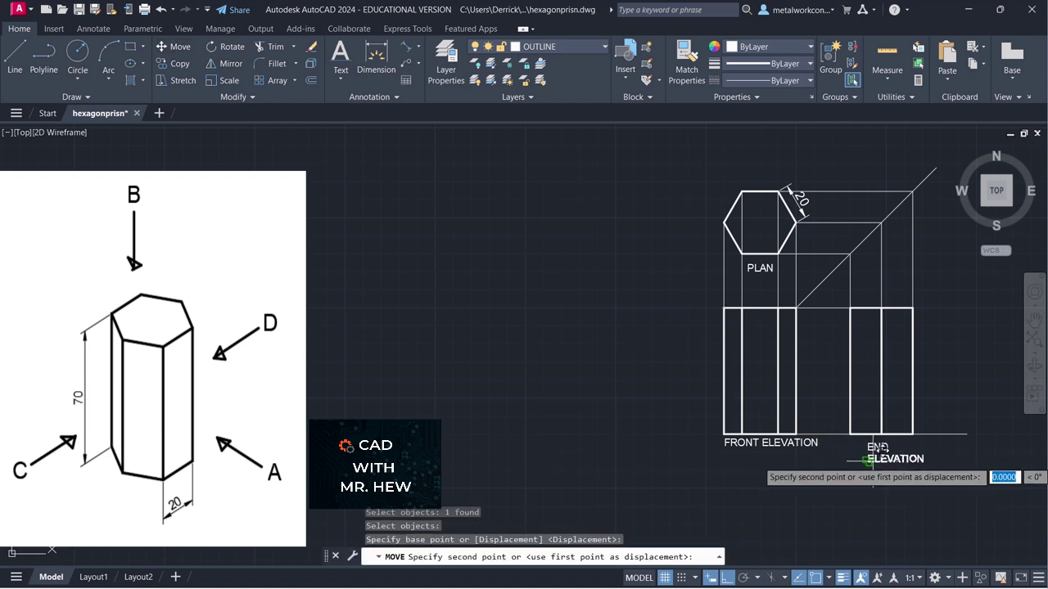
{"action": "left_click", "coordinate": [858, 461]}
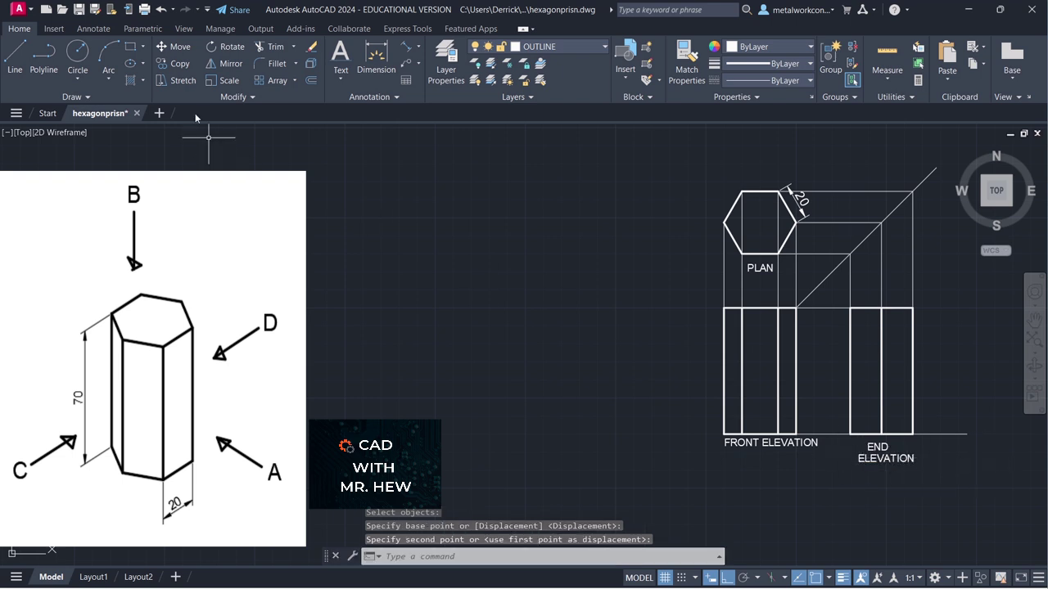
Move the word END slightly right above ELEVATION, with object snap turned off for the placement
{"action": "left_click", "coordinate": [169, 47]}
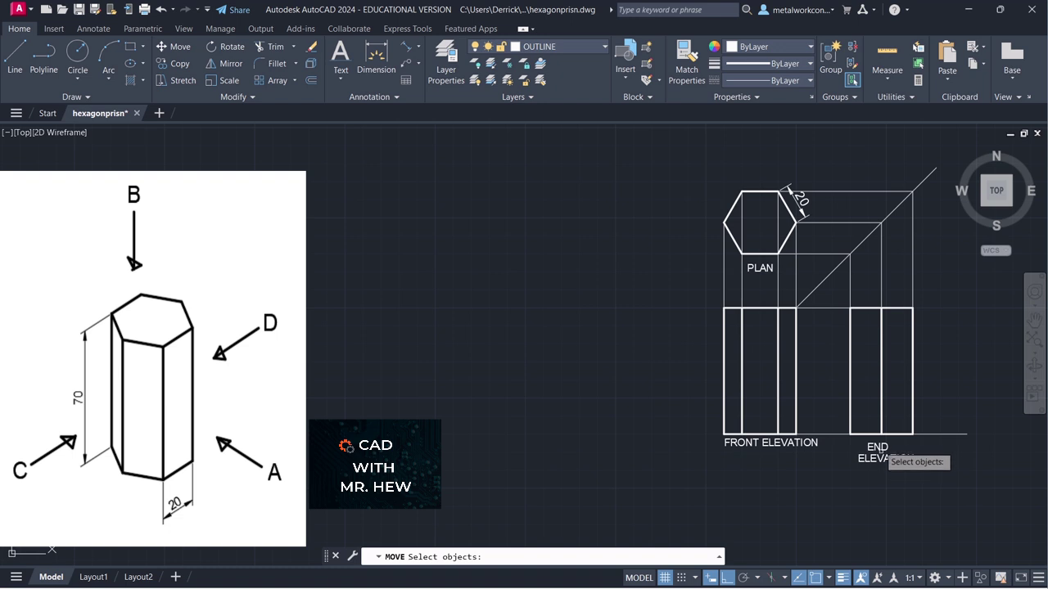
{"action": "left_click", "coordinate": [877, 445]}
{"action": "key", "text": "Return"}
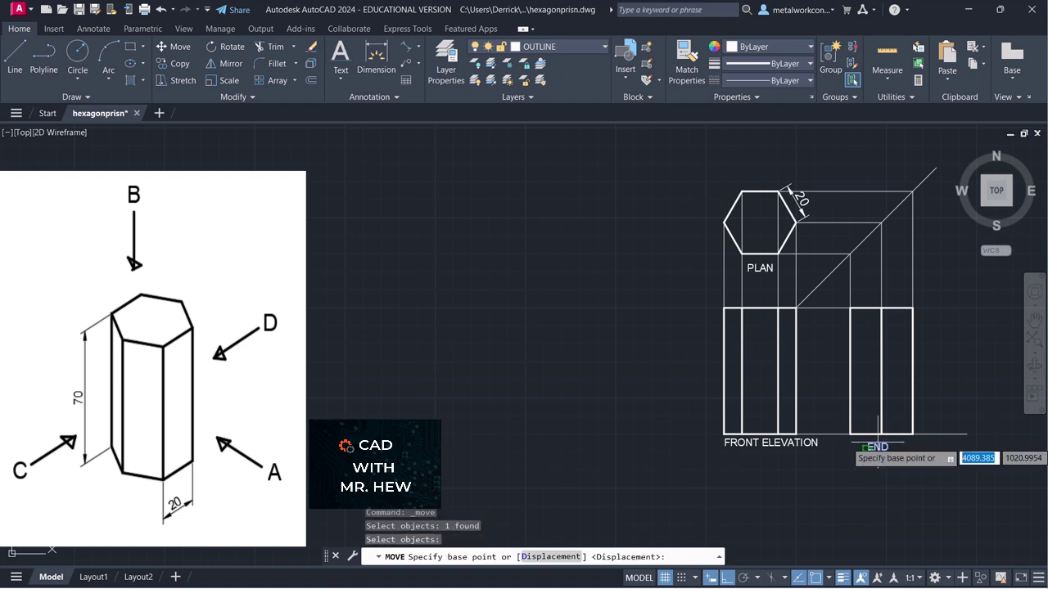
{"action": "left_click", "coordinate": [876, 446]}
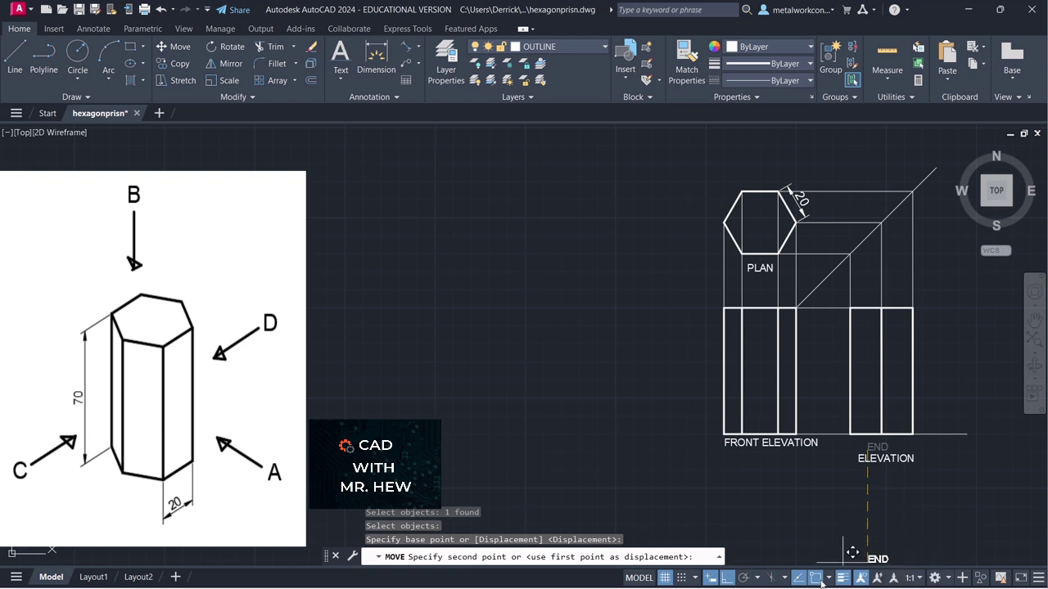
{"action": "key", "text": "F3"}
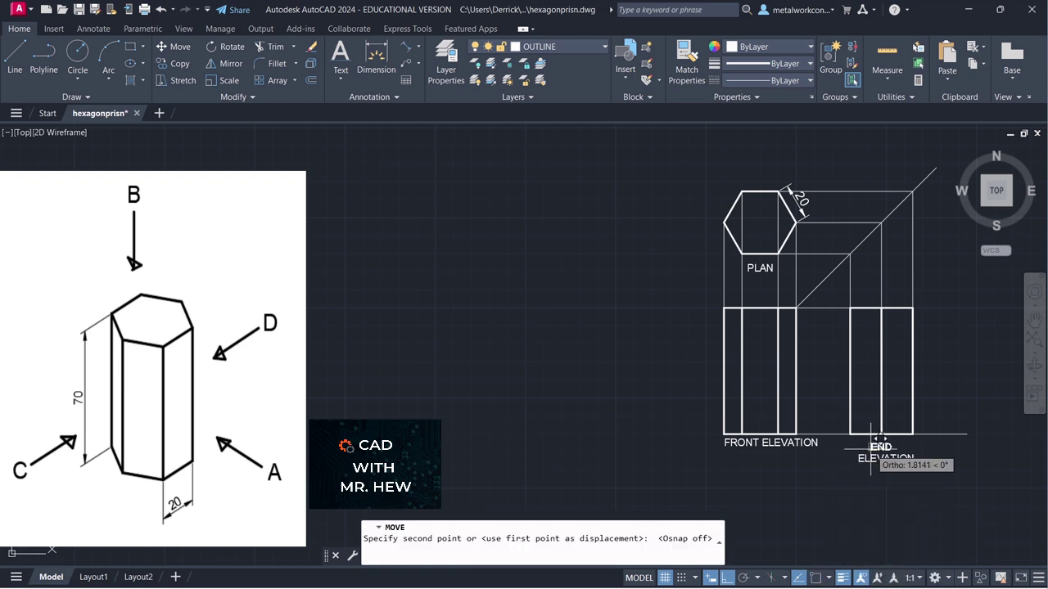
{"action": "left_click", "coordinate": [870, 449]}
{"action": "key", "text": "Escape"}
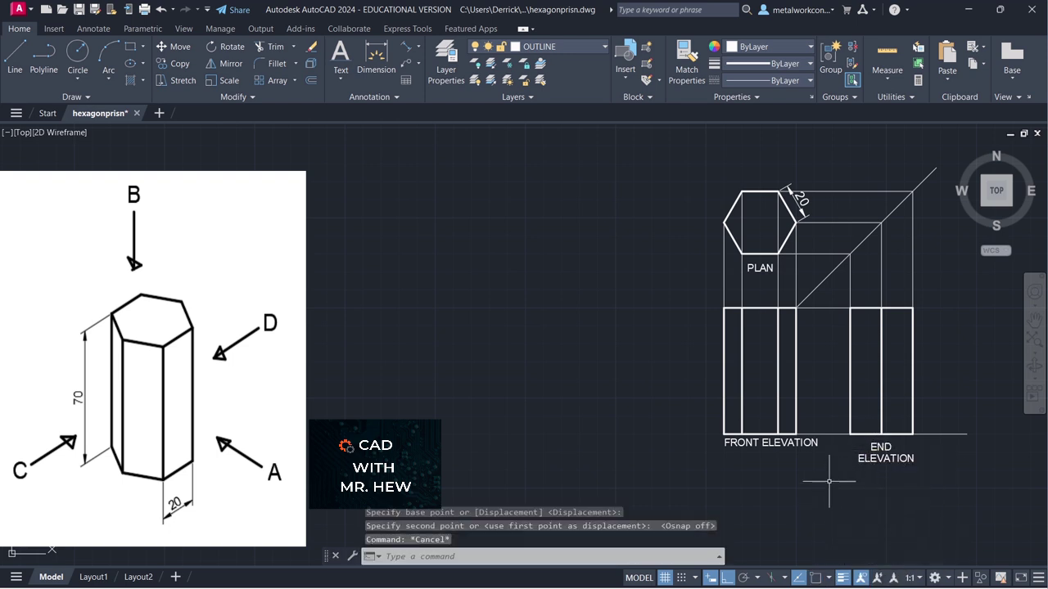
{"action": "double_click", "coordinate": [759, 442]}
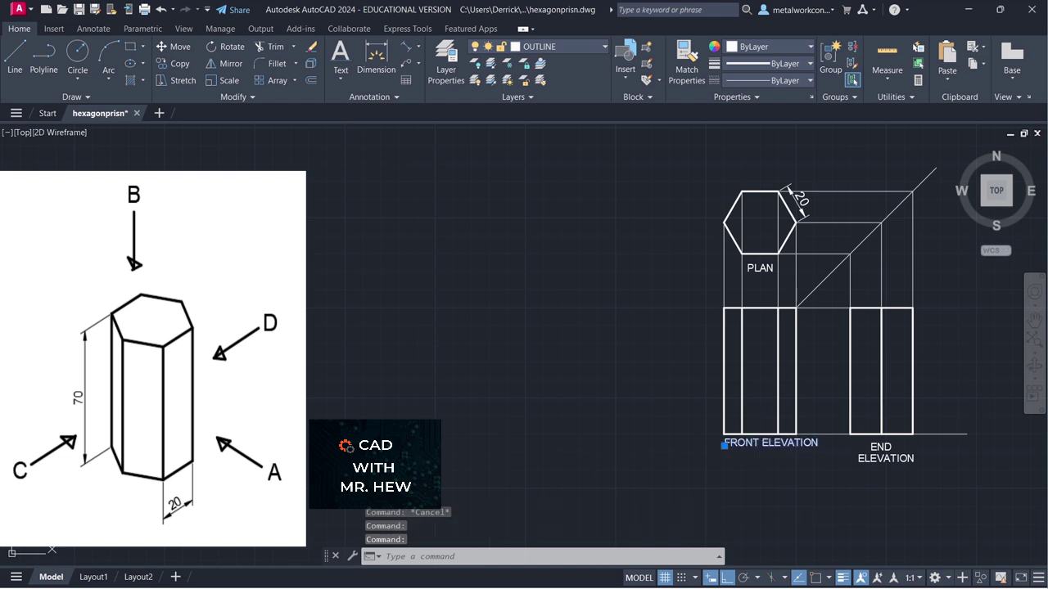
{"action": "key", "text": "Escape"}
{"action": "key", "text": "Escape"}
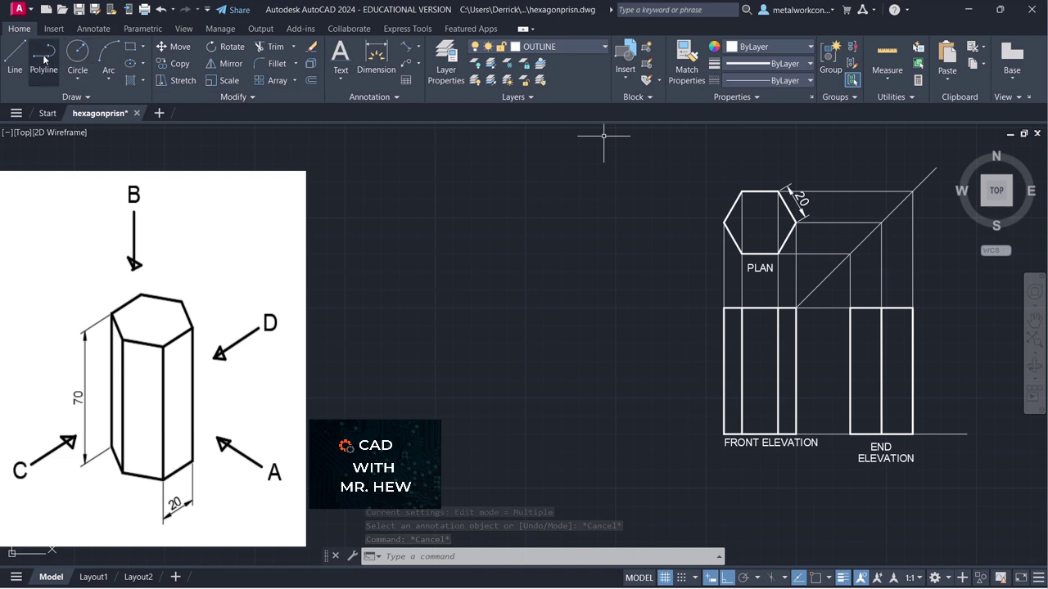
Make layer 0 current and turn object snap on for drawing construction lines
{"action": "left_click", "coordinate": [569, 44]}
{"action": "left_click", "coordinate": [542, 60]}
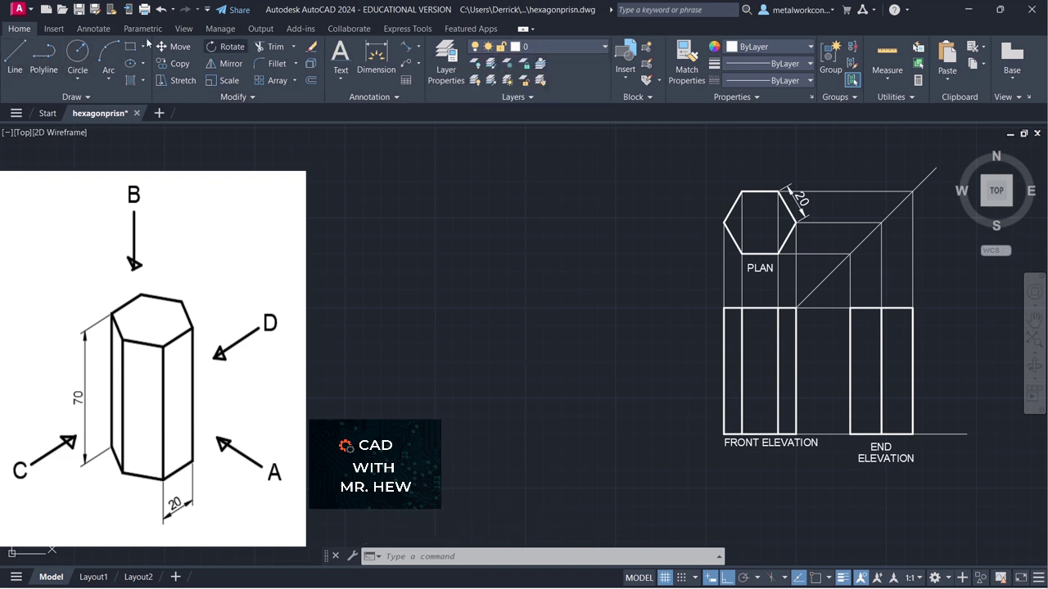
{"action": "left_click", "coordinate": [15, 54]}
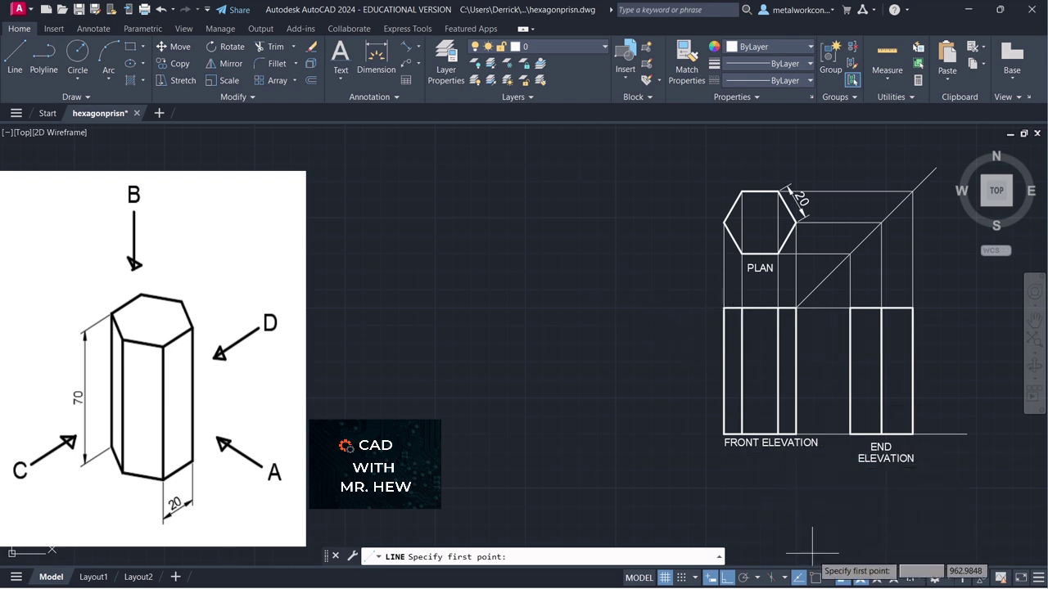
{"action": "left_click", "coordinate": [816, 579]}
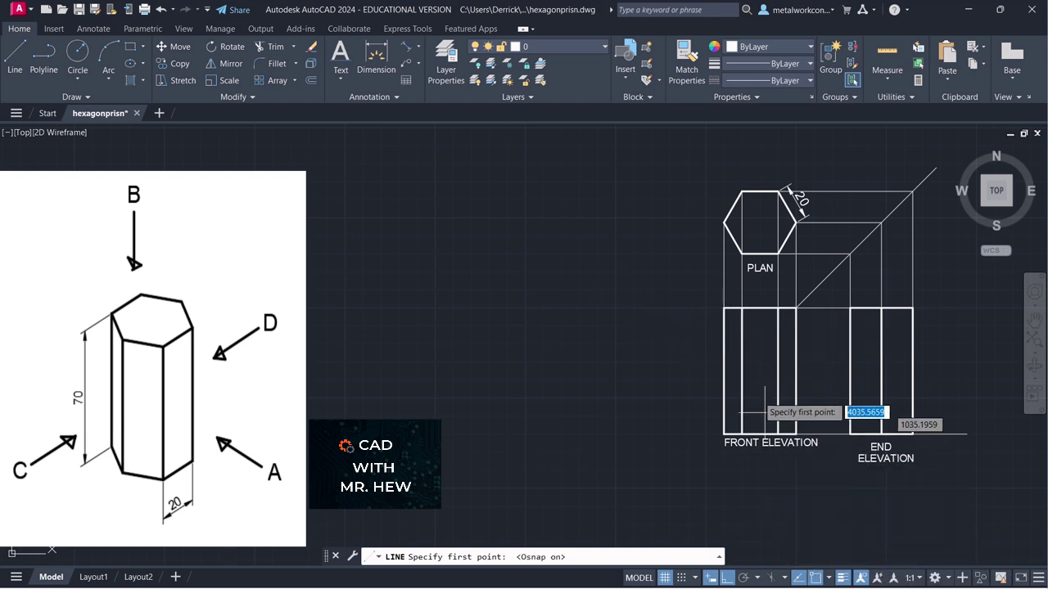
Draw a mitre line 110 long at 135° from the front elevation's upper-left corner, with ortho turned off
{"action": "left_click", "coordinate": [724, 308]}
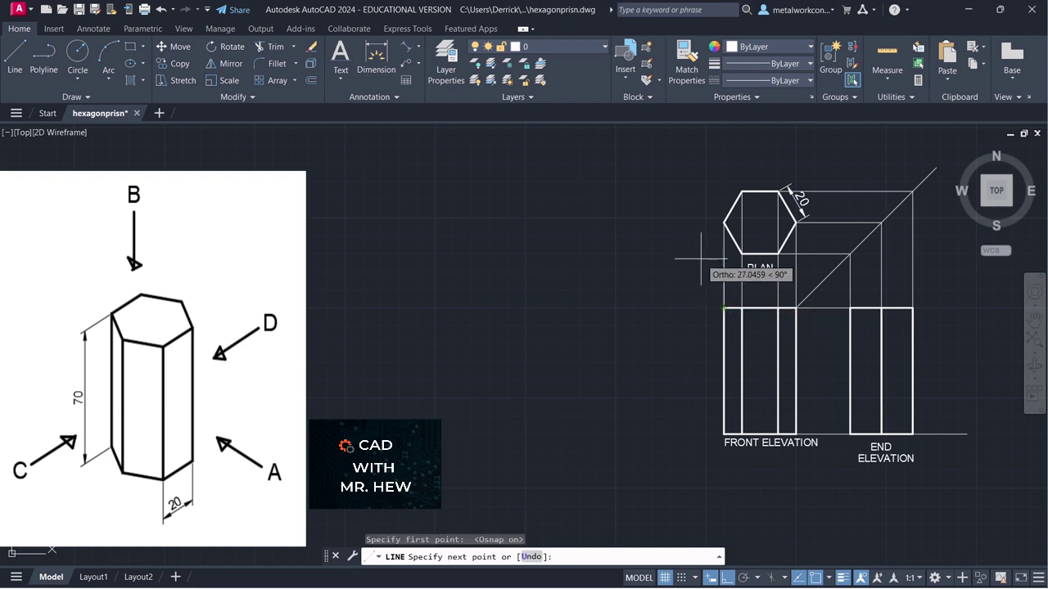
{"action": "key", "text": "Escape"}
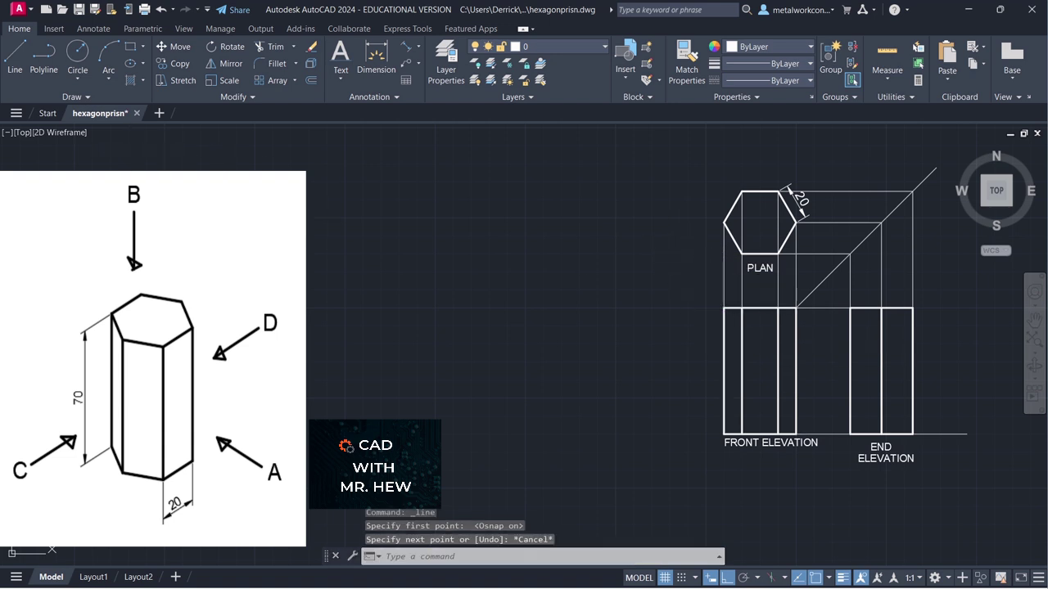
{"action": "key", "text": "Return"}
{"action": "left_click", "coordinate": [723, 309]}
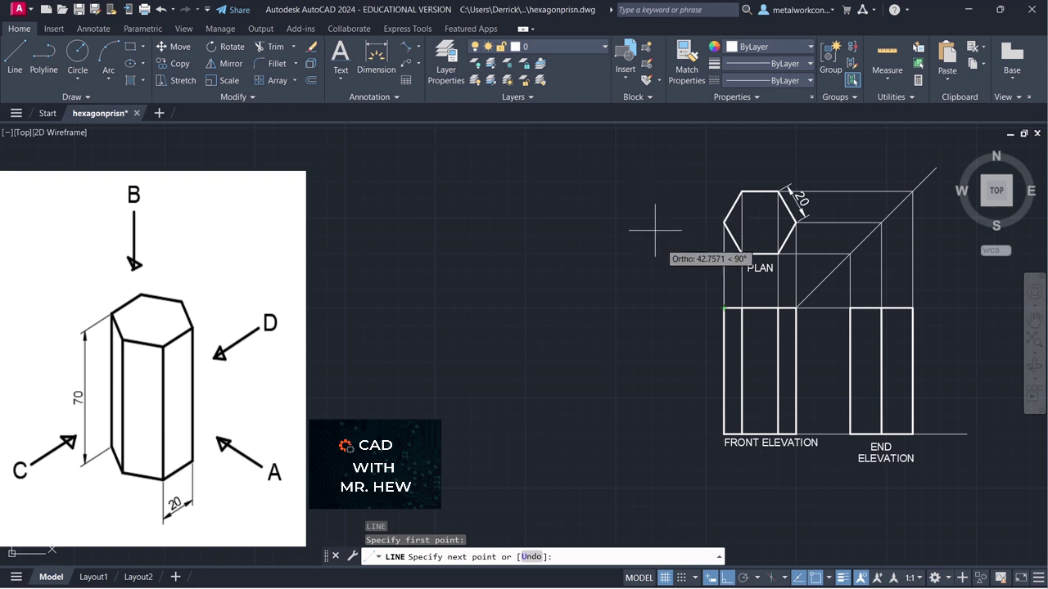
{"action": "left_click", "coordinate": [726, 578]}
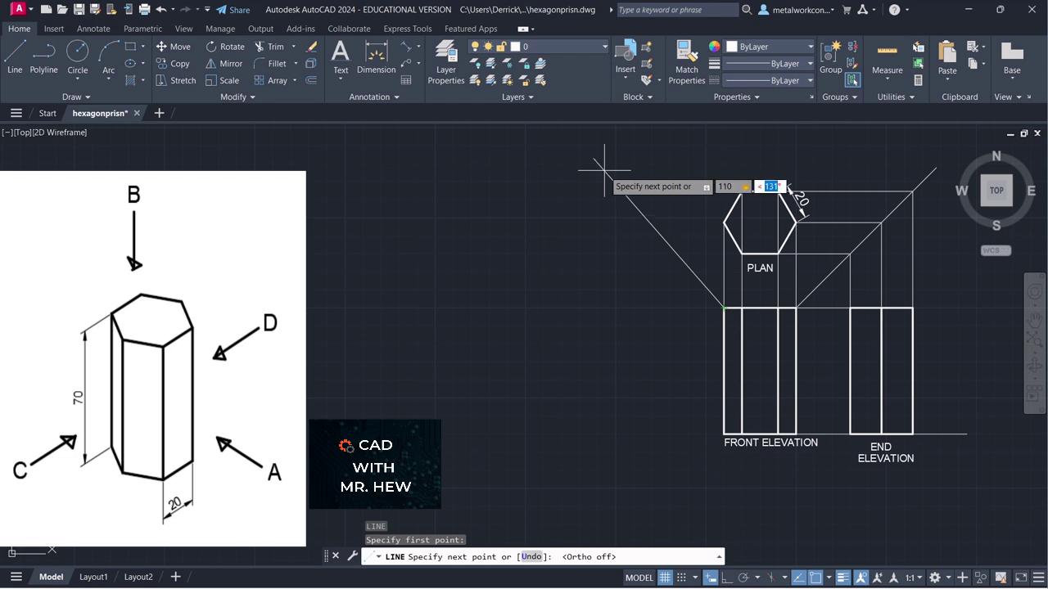
{"action": "key", "text": "Return"}
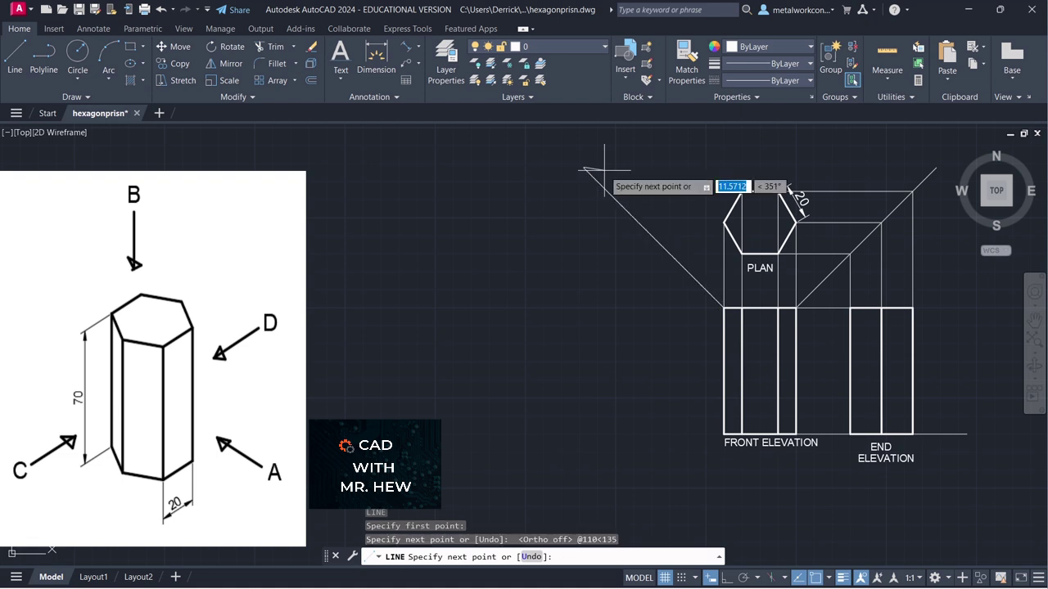
{"action": "key", "text": "Return"}
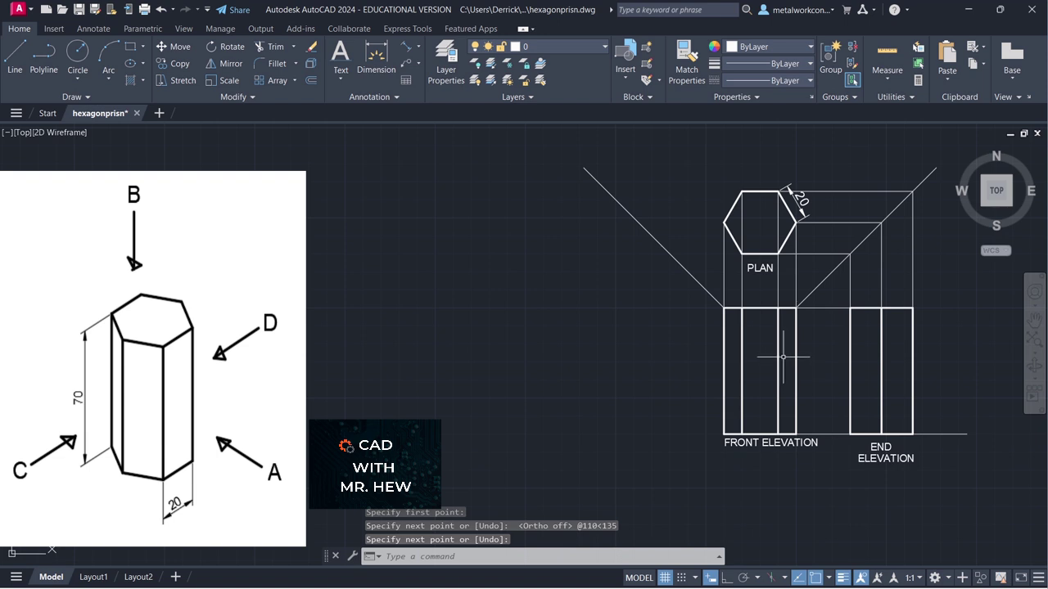
Extend the base line horizontally leftward from the front elevation's lower-left corner, with ortho turned on
{"action": "left_click", "coordinate": [16, 55]}
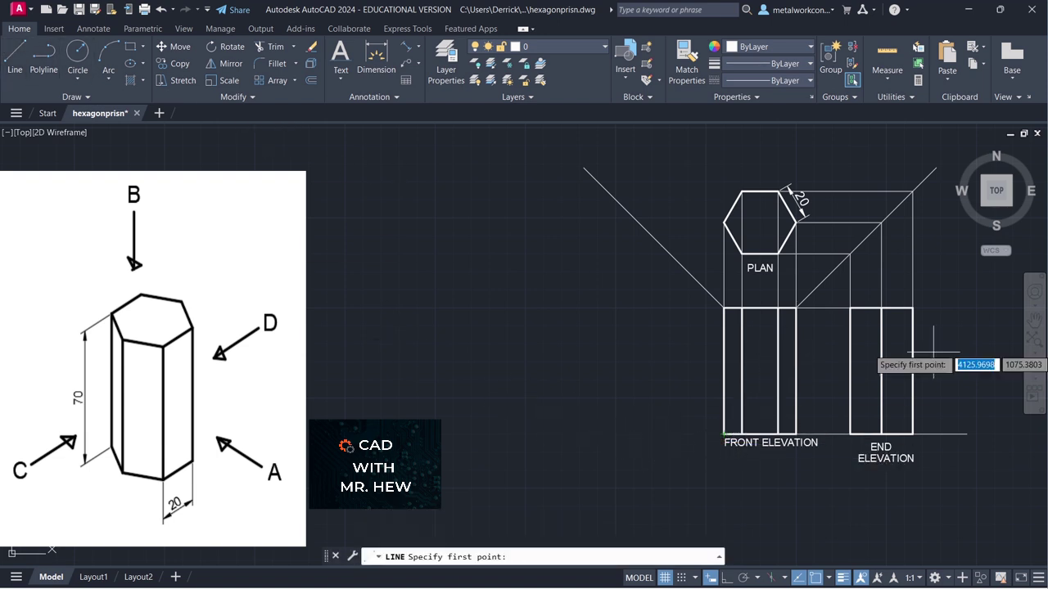
{"action": "left_click", "coordinate": [723, 434]}
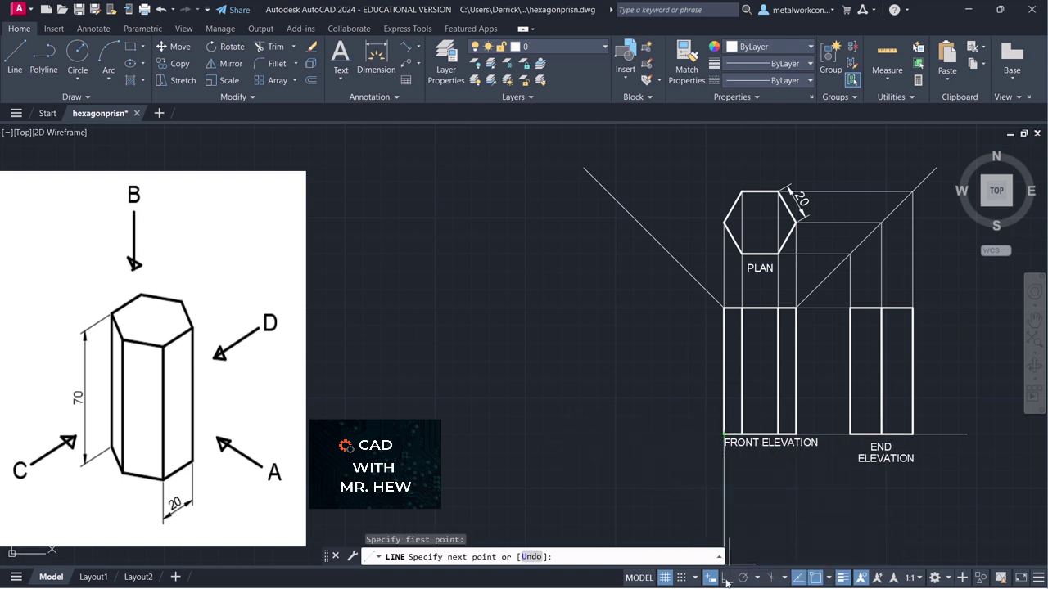
{"action": "left_click", "coordinate": [556, 433]}
{"action": "key", "text": "Return"}
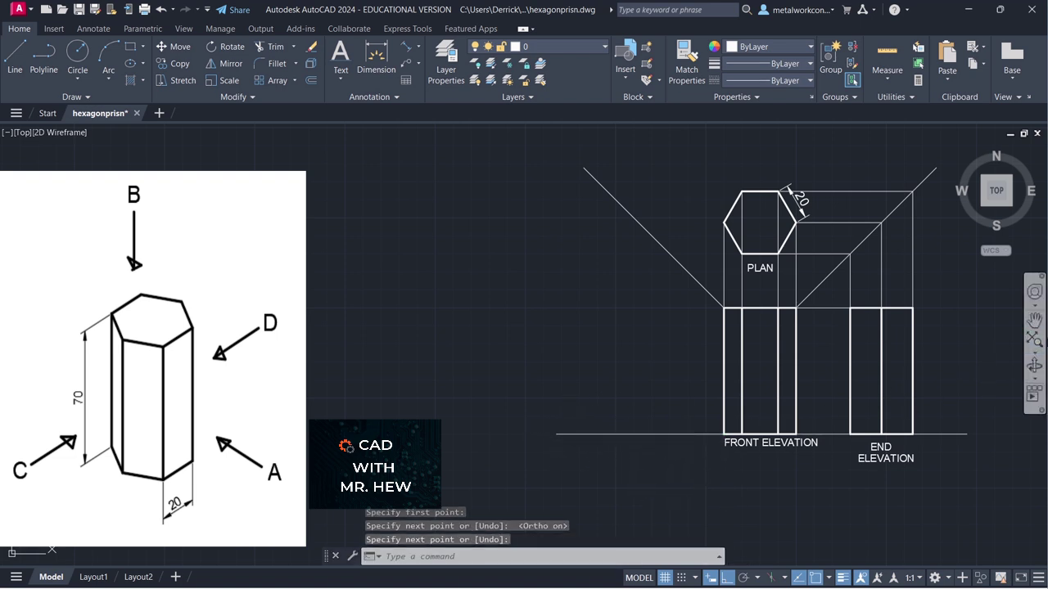
Draw a horizontal projection line from the plan hexagon's upper-left corner leftward past the 135° mitre line
{"action": "left_click", "coordinate": [1034, 321]}
{"action": "mouse_move", "coordinate": [1005, 347]}
{"action": "left_mouse_down"}
{"action": "mouse_move", "coordinate": [1028, 361]}
{"action": "mouse_move", "coordinate": [961, 368]}
{"action": "mouse_move", "coordinate": [1001, 381]}
{"action": "mouse_move", "coordinate": [1012, 374]}
{"action": "left_mouse_up"}
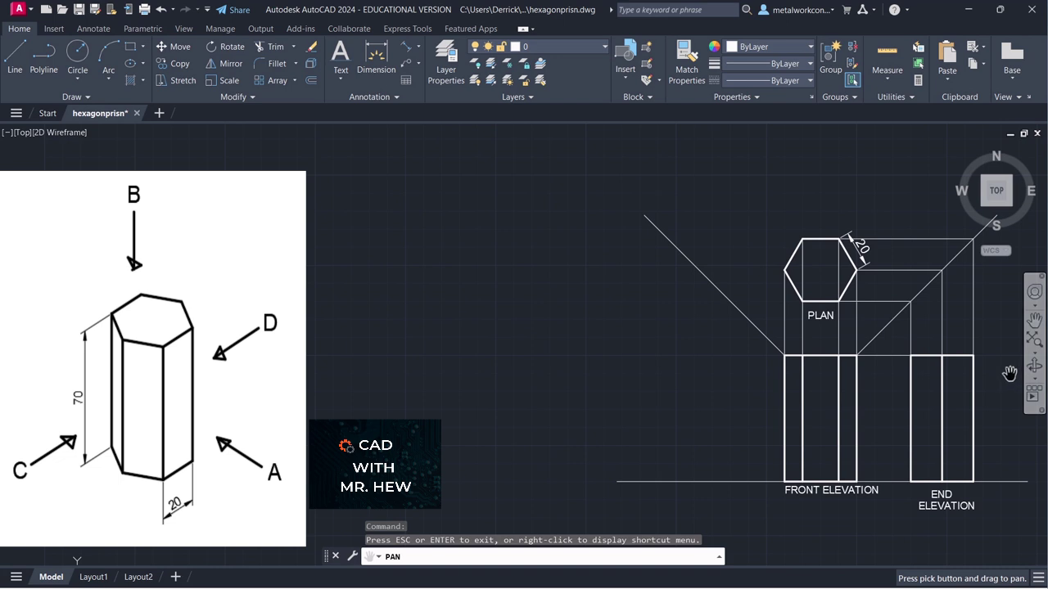
{"action": "key", "text": "Escape"}
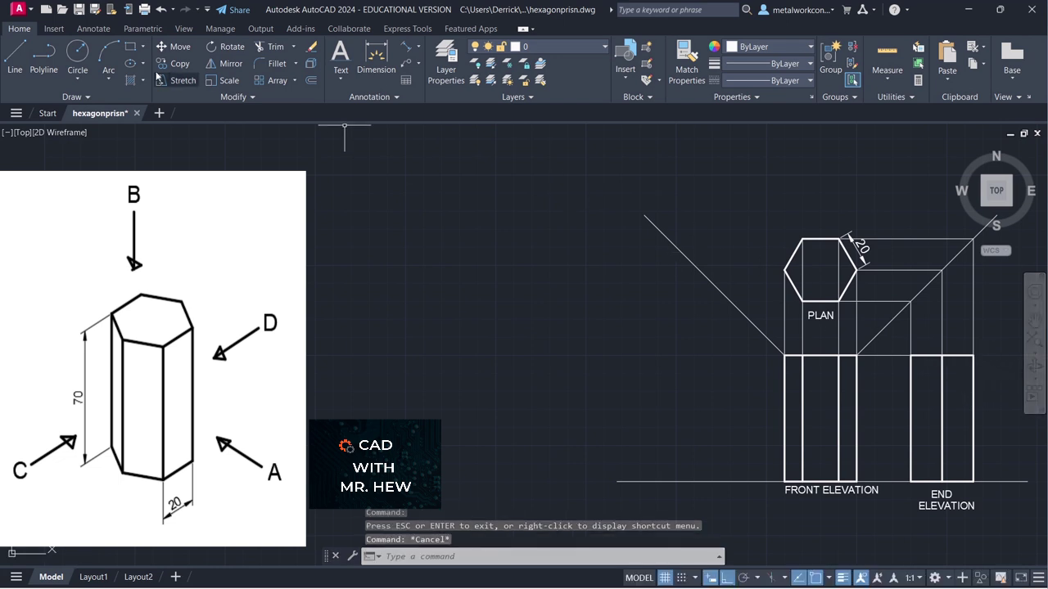
{"action": "left_click", "coordinate": [16, 55]}
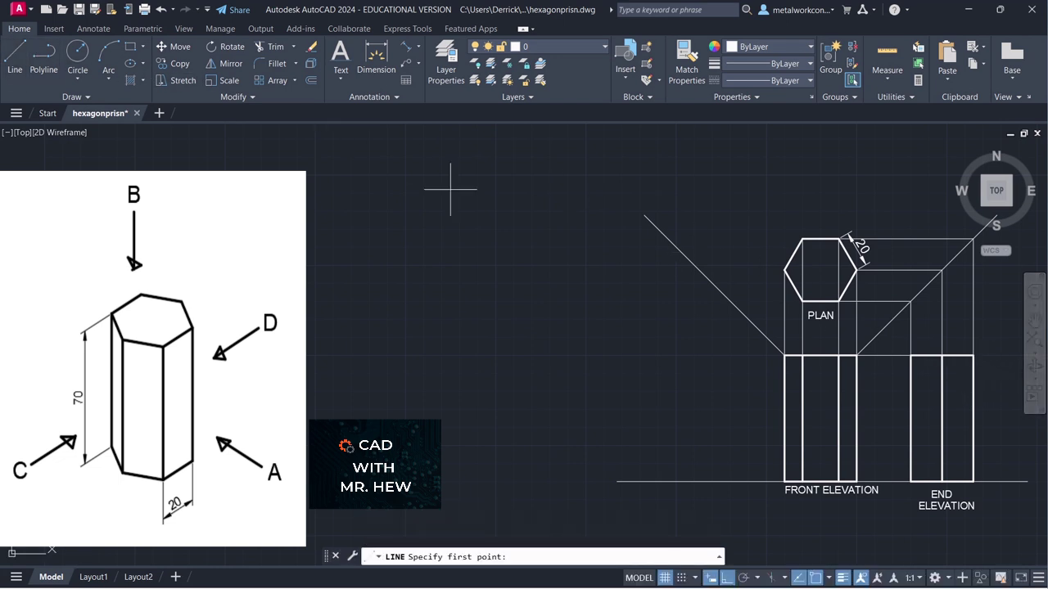
{"action": "left_click", "coordinate": [798, 244]}
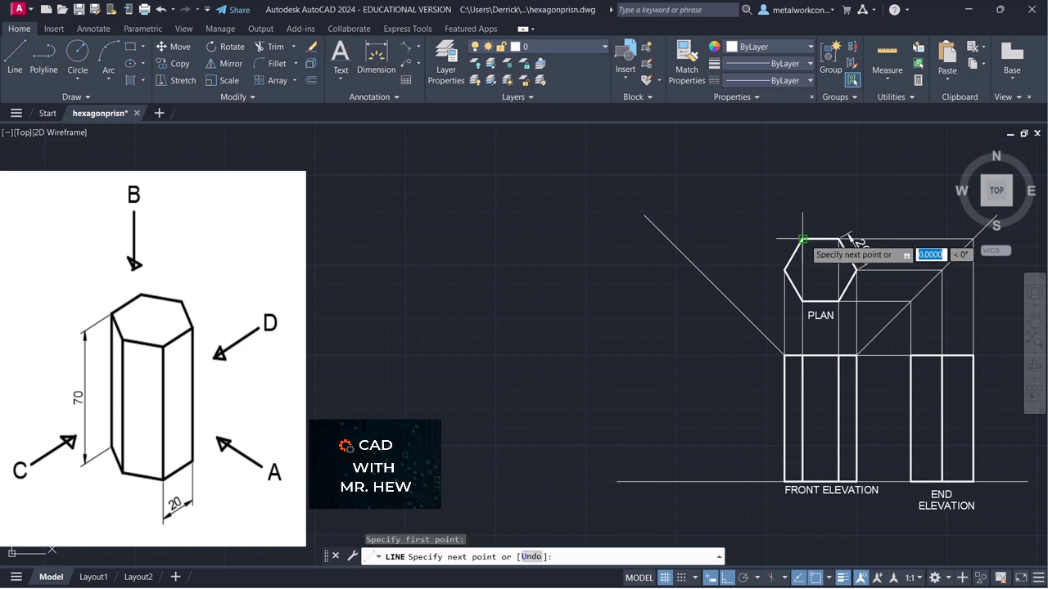
{"action": "left_click", "coordinate": [651, 239]}
{"action": "key", "text": "Return"}
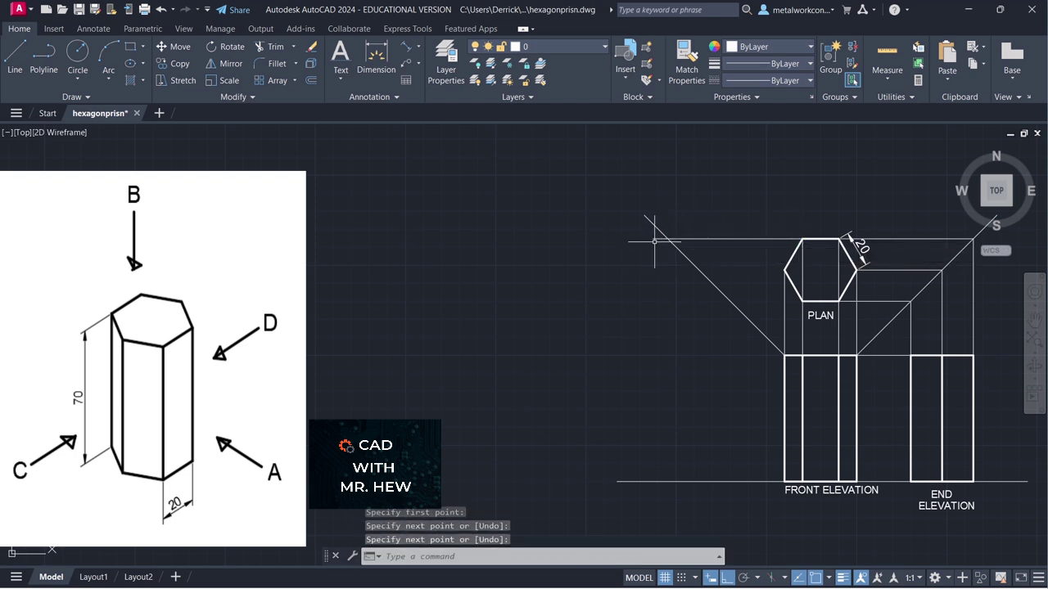
Draw horizontal projection lines from the hexagon's leftmost and lower-left corners leftward past the 135° mitre line
{"action": "key", "text": "Return"}
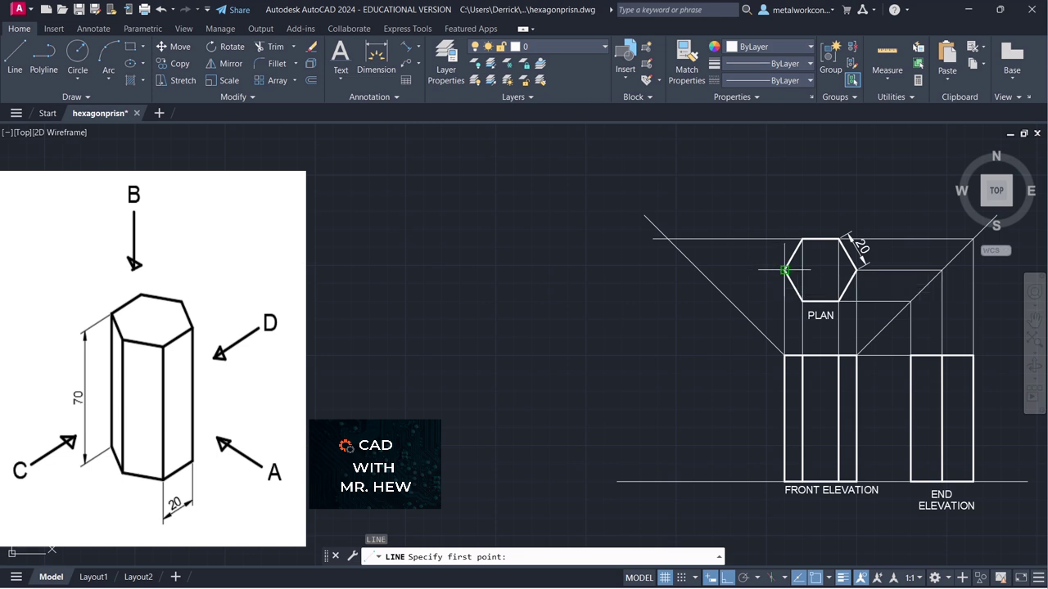
{"action": "left_click", "coordinate": [784, 270]}
{"action": "left_click", "coordinate": [682, 270]}
{"action": "key", "text": "Return"}
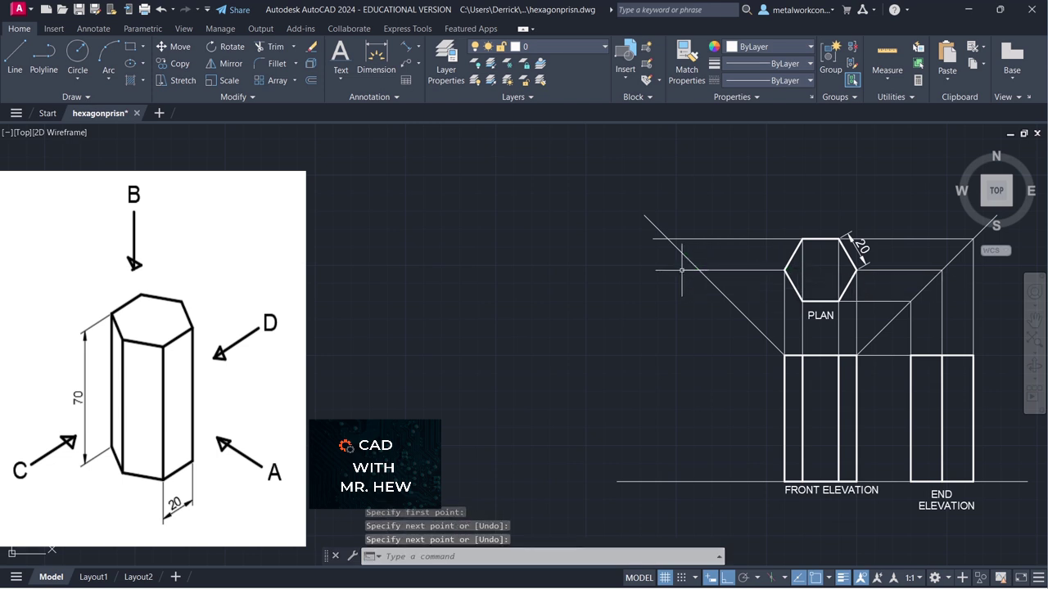
{"action": "key", "text": "Return"}
{"action": "left_click", "coordinate": [802, 301]}
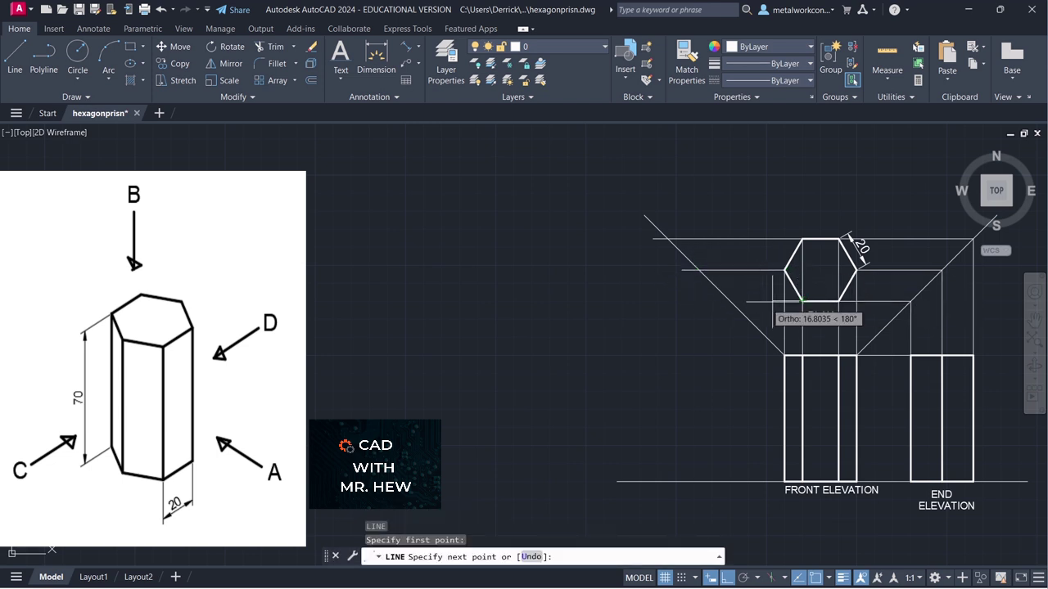
{"action": "left_click", "coordinate": [705, 311]}
{"action": "key", "text": "Return"}
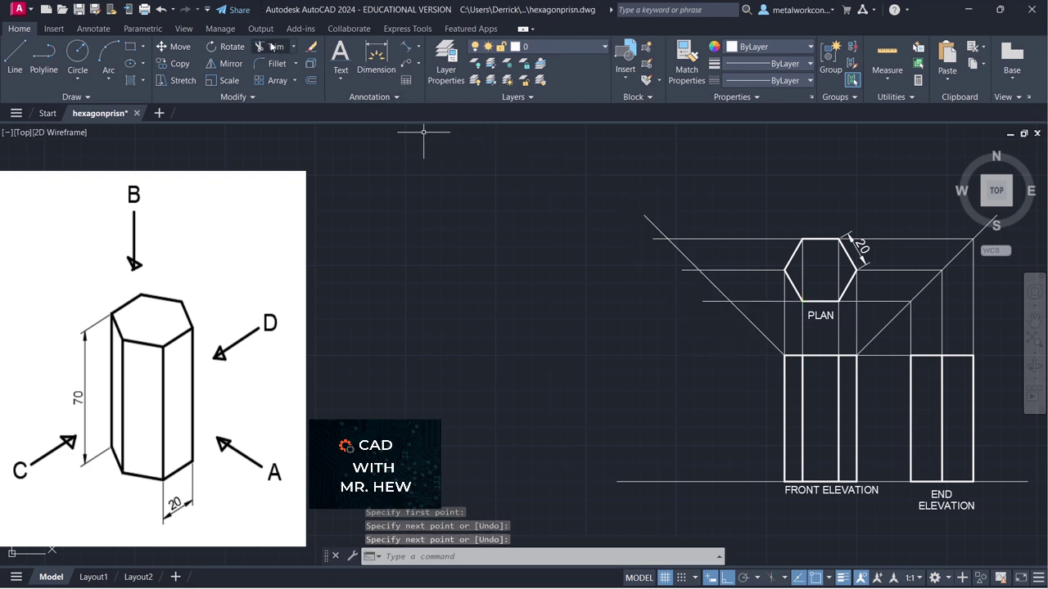
Trim the ends of the three horizontal projection lines that overshoot the 135° mitre line
{"action": "left_click", "coordinate": [272, 47]}
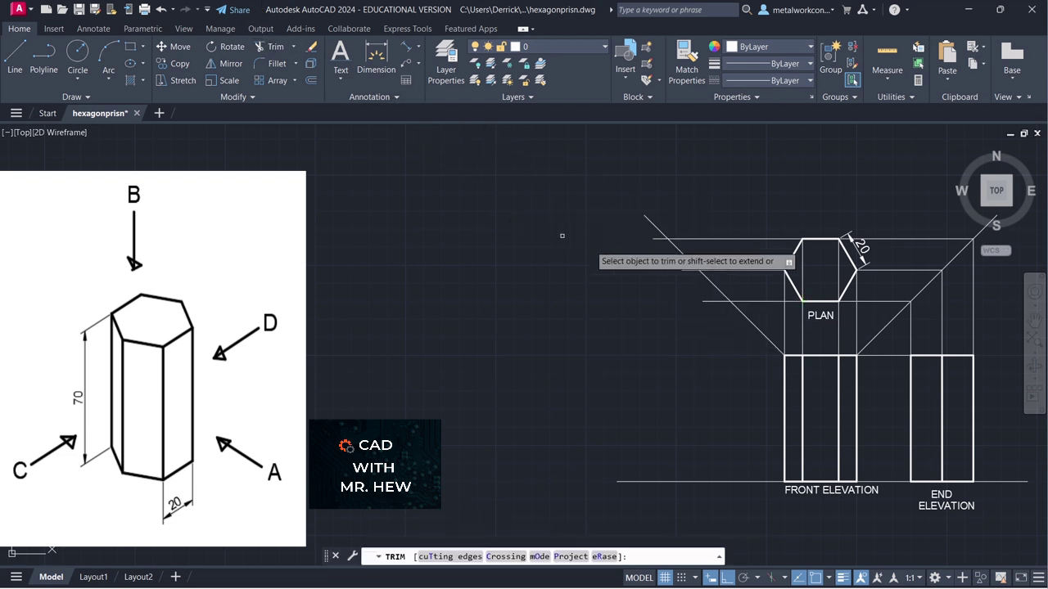
{"action": "left_click", "coordinate": [663, 240]}
{"action": "left_click", "coordinate": [688, 270]}
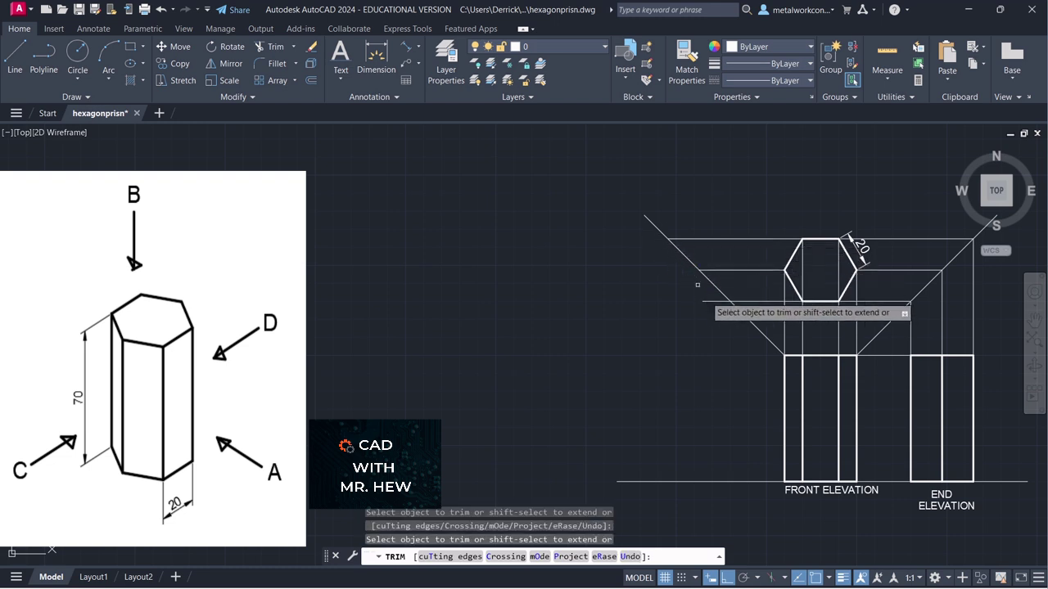
{"action": "left_click", "coordinate": [708, 301]}
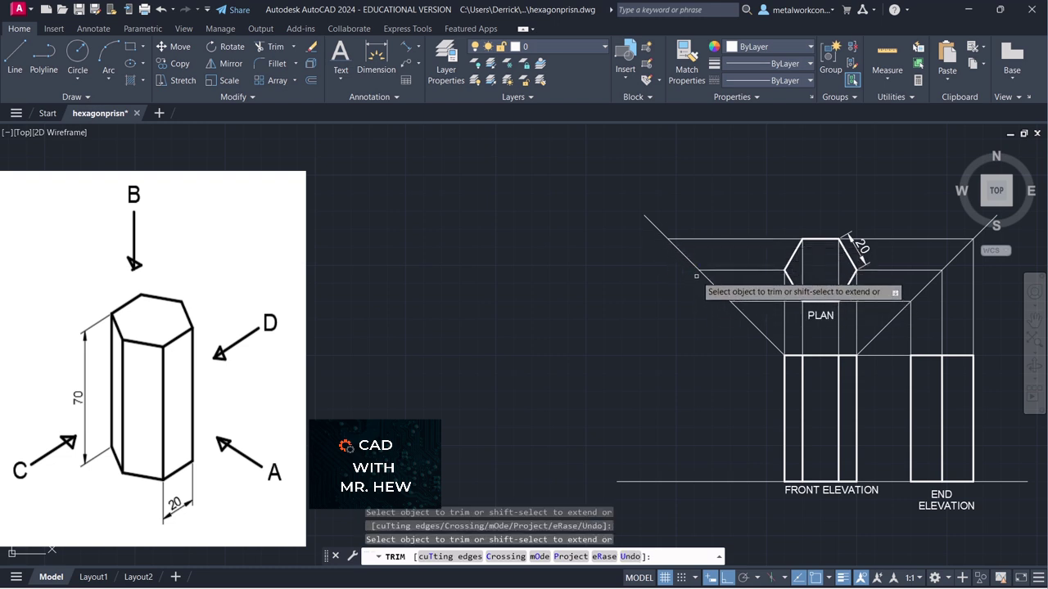
{"action": "key", "text": "Return"}
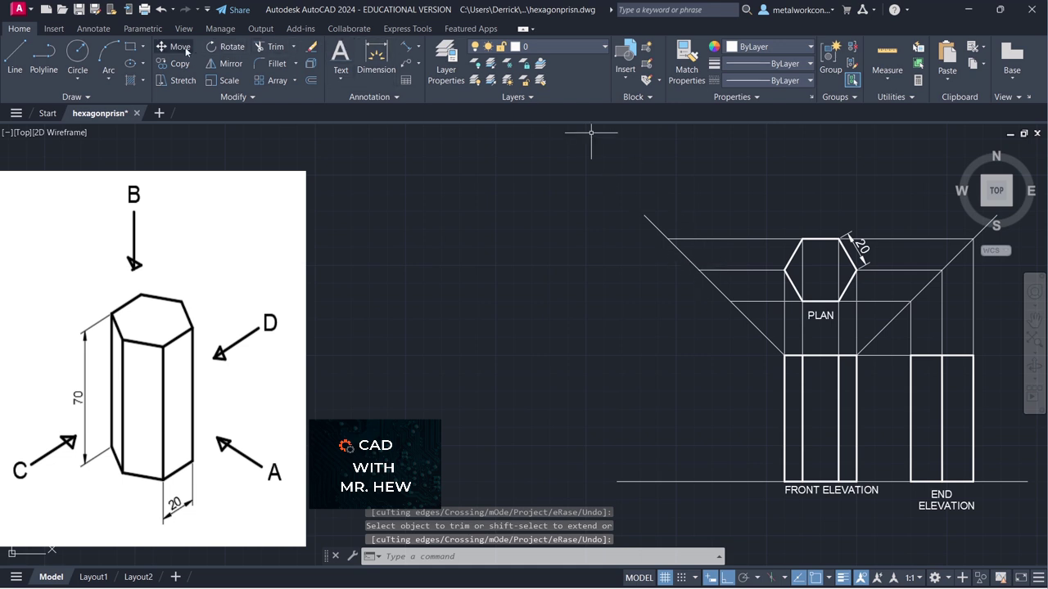
Draw a vertical projection line from the uppermost intersection on the 135° mitre line down to the base line
{"action": "left_click", "coordinate": [16, 59]}
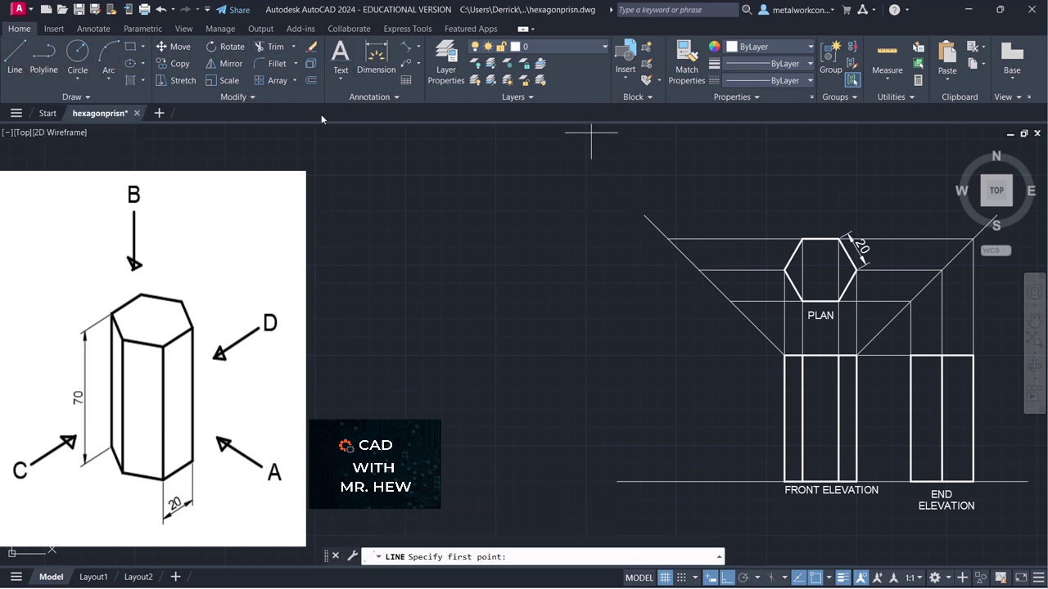
{"action": "left_click", "coordinate": [669, 239]}
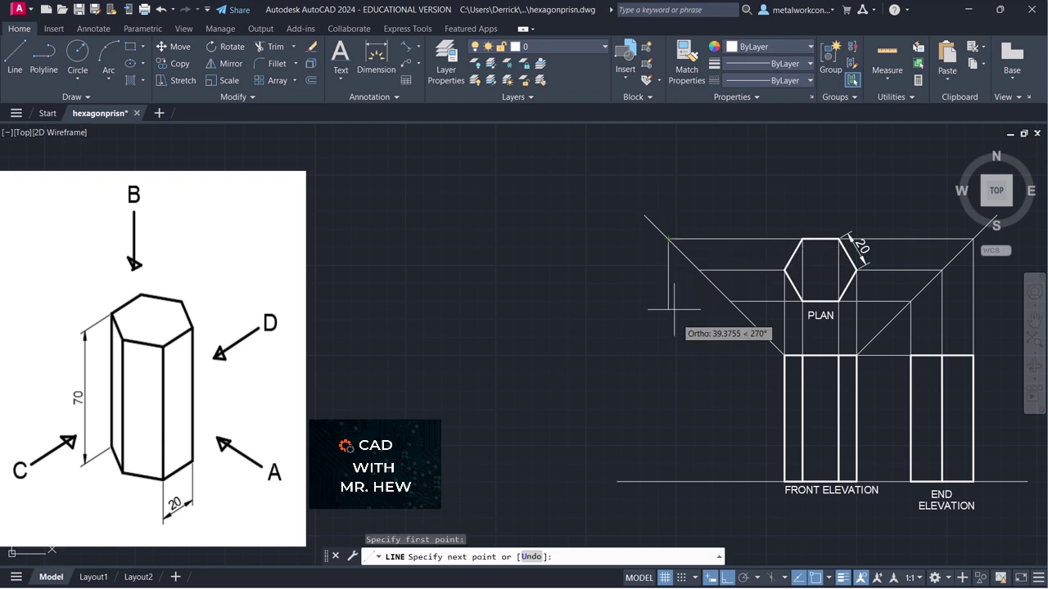
{"action": "left_click", "coordinate": [673, 481]}
{"action": "key", "text": "Return"}
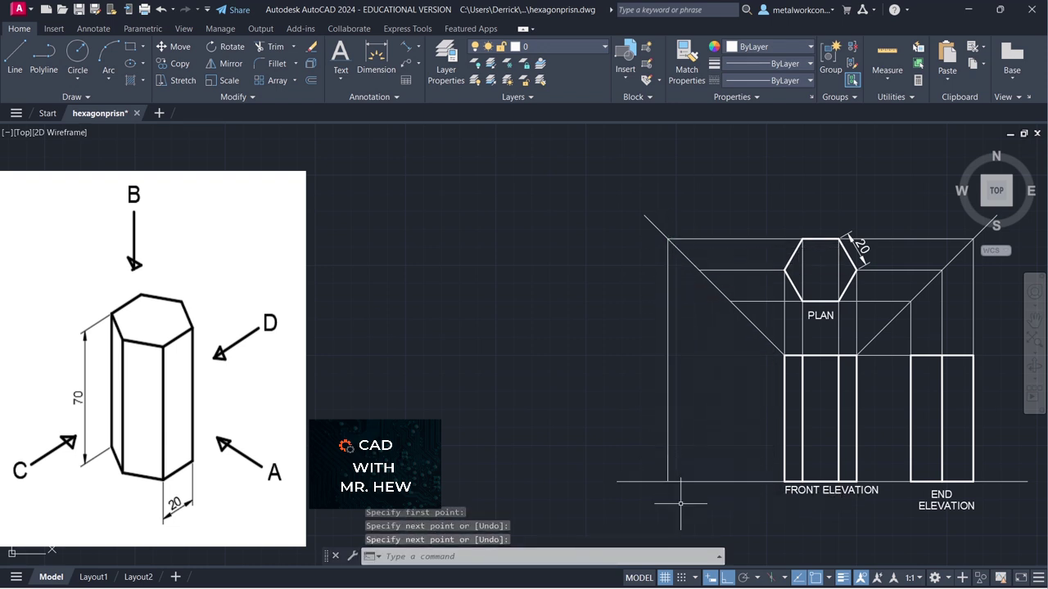
Draw vertical projection lines from the middle and lowest intersections on the 135° mitre line down to the base line
{"action": "key", "text": "Return"}
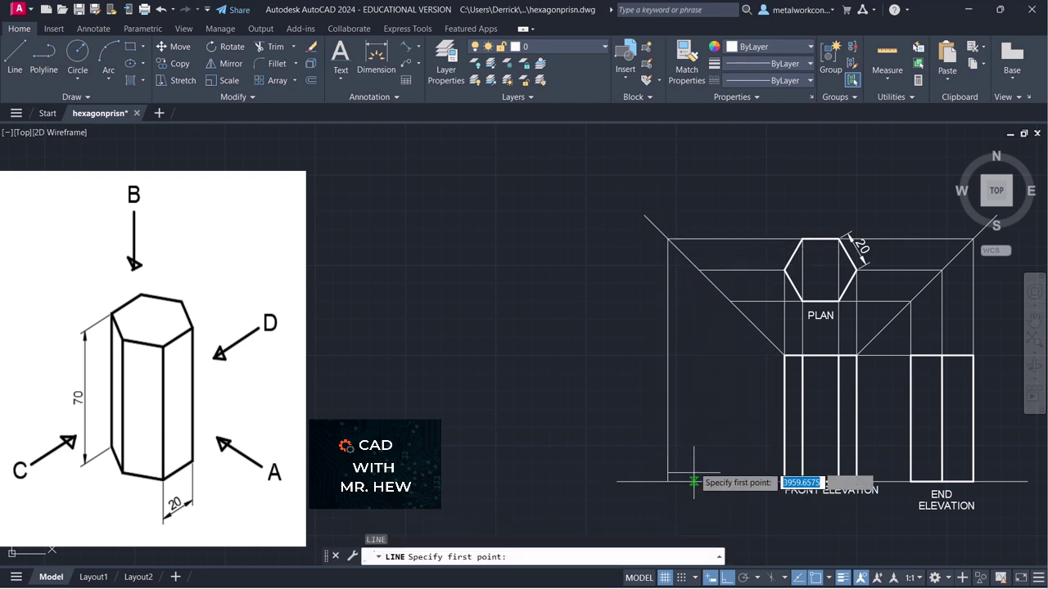
{"action": "left_click", "coordinate": [699, 270]}
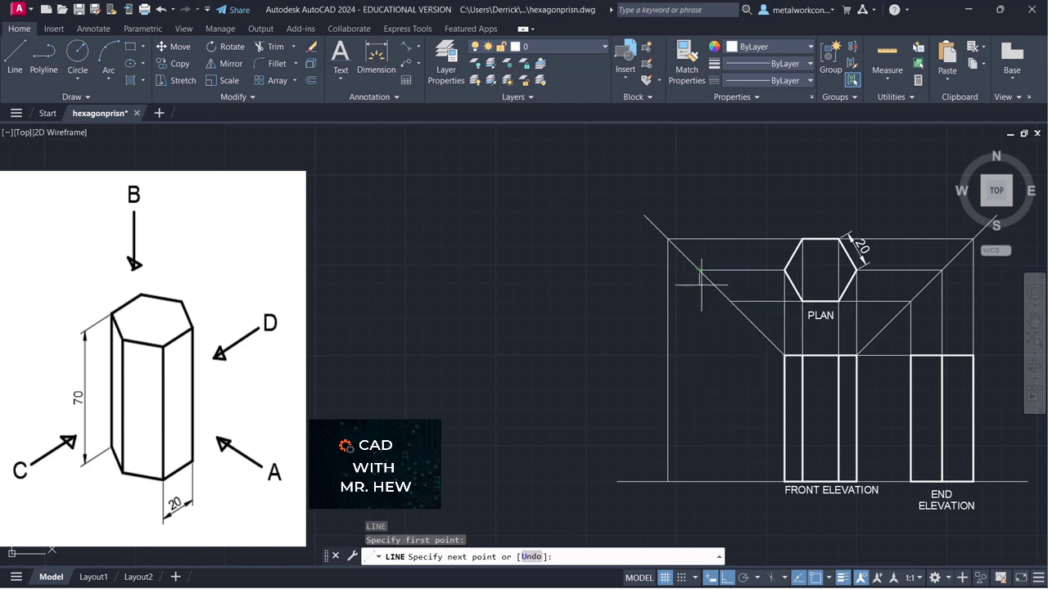
{"action": "left_click", "coordinate": [699, 481]}
{"action": "key", "text": "Return"}
{"action": "key", "text": "Return"}
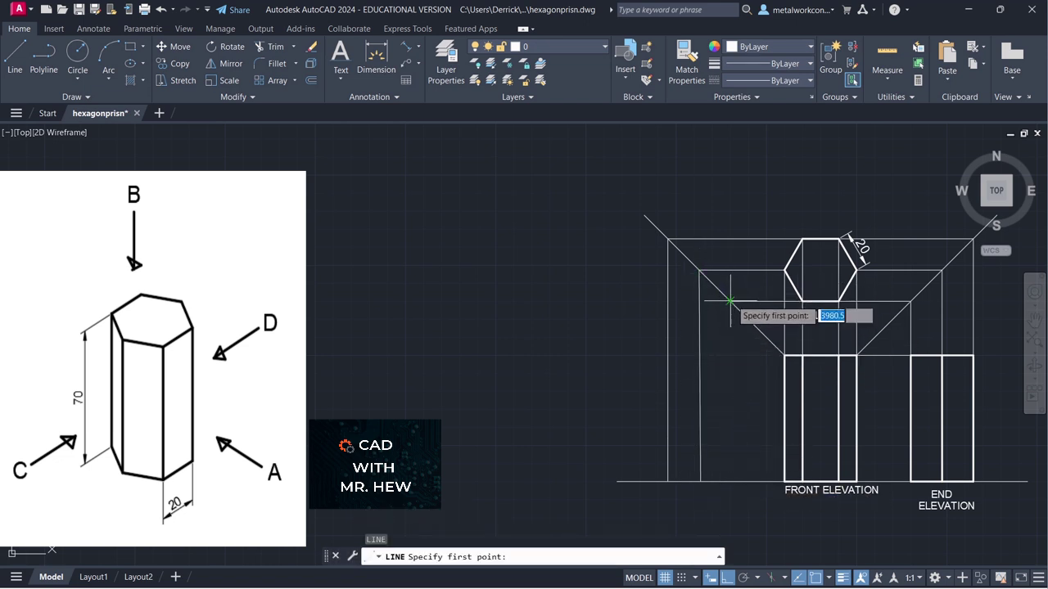
{"action": "left_click", "coordinate": [730, 302]}
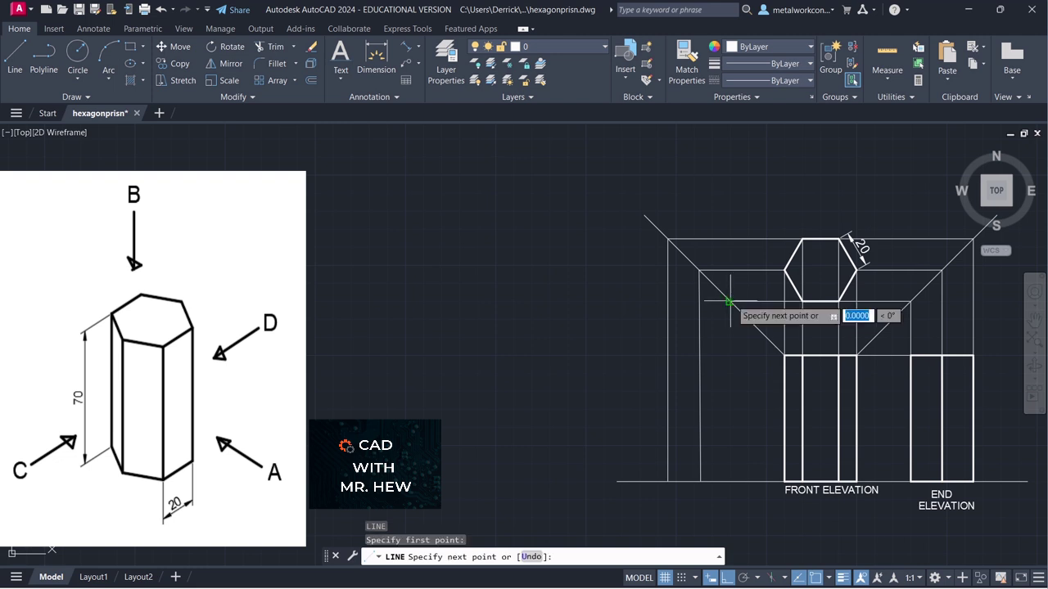
{"action": "left_click", "coordinate": [730, 482]}
{"action": "key", "text": "Return"}
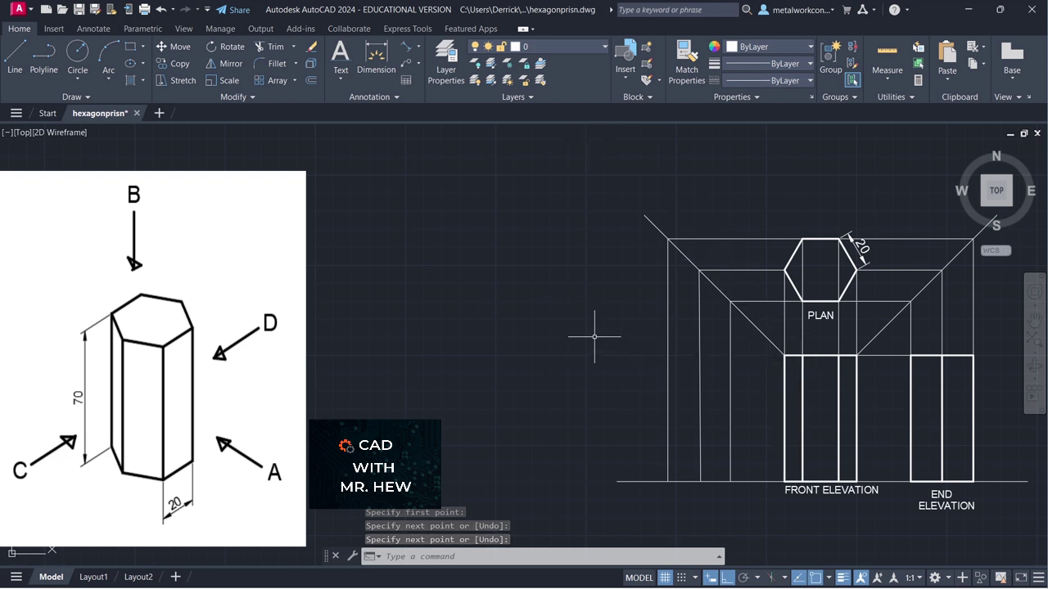
Draw a horizontal projection line from the front elevation's top-left corner leftward past the three vertical projection lines
{"action": "left_click", "coordinate": [29, 43]}
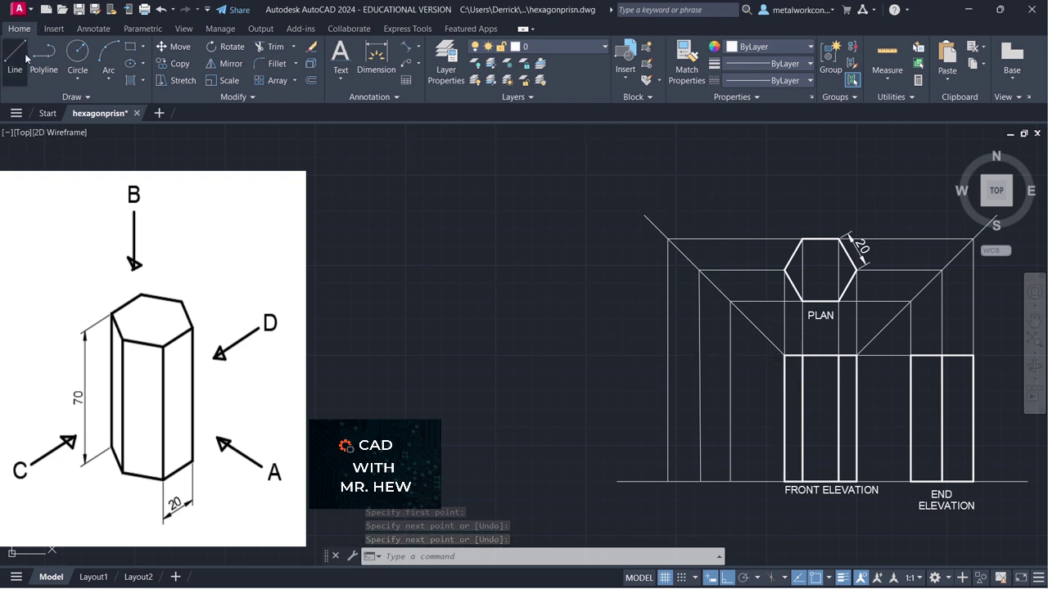
{"action": "left_click", "coordinate": [784, 355]}
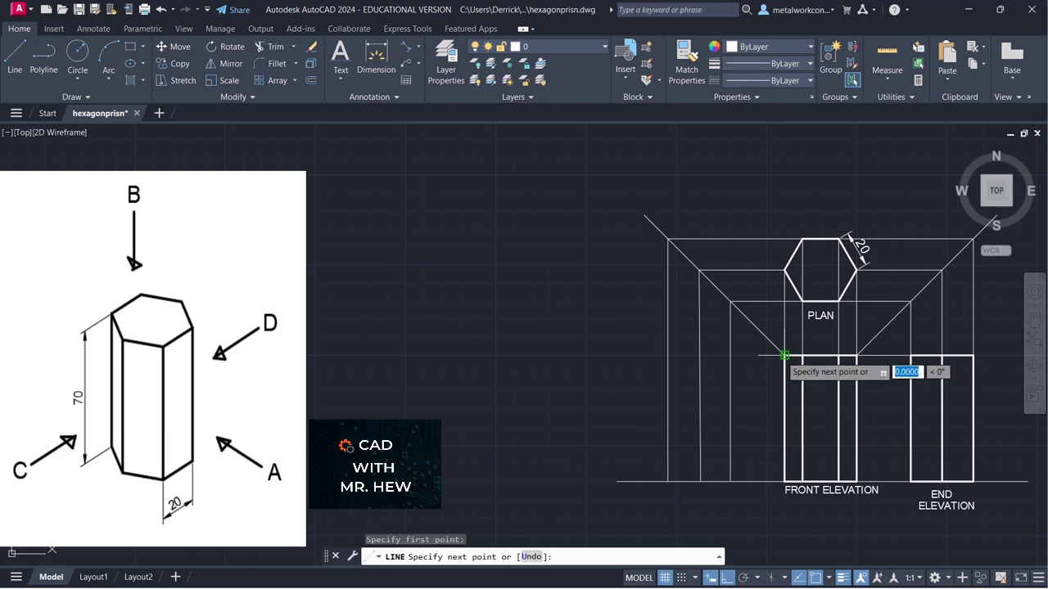
{"action": "left_click", "coordinate": [658, 355]}
{"action": "key", "text": "Return"}
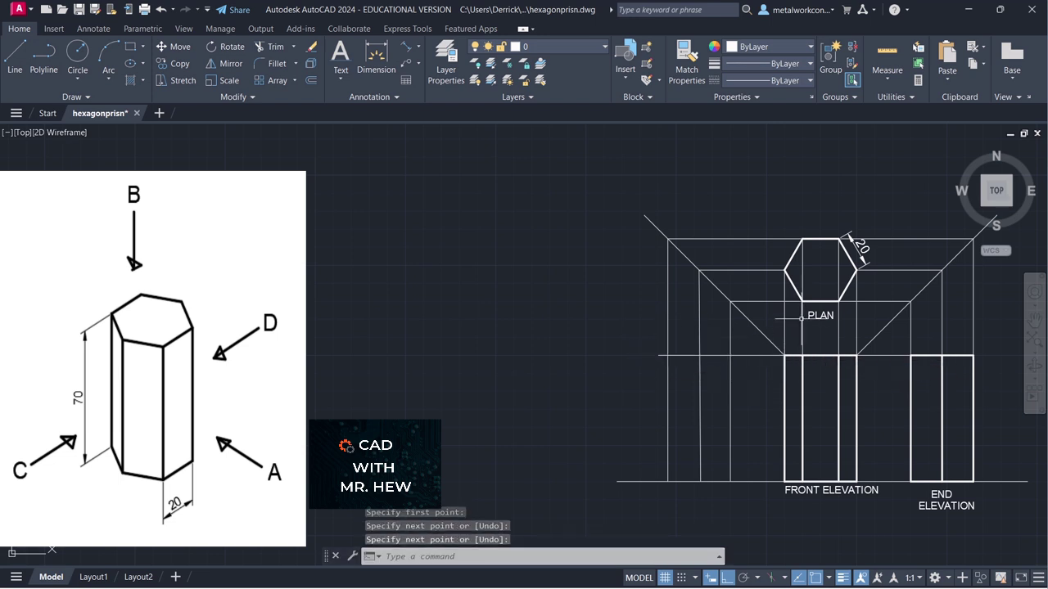
Draw the rectangular outline of the second end elevation on the OUTLINE layer, between the outer vertical projection lines and the base line
{"action": "left_click", "coordinate": [550, 47]}
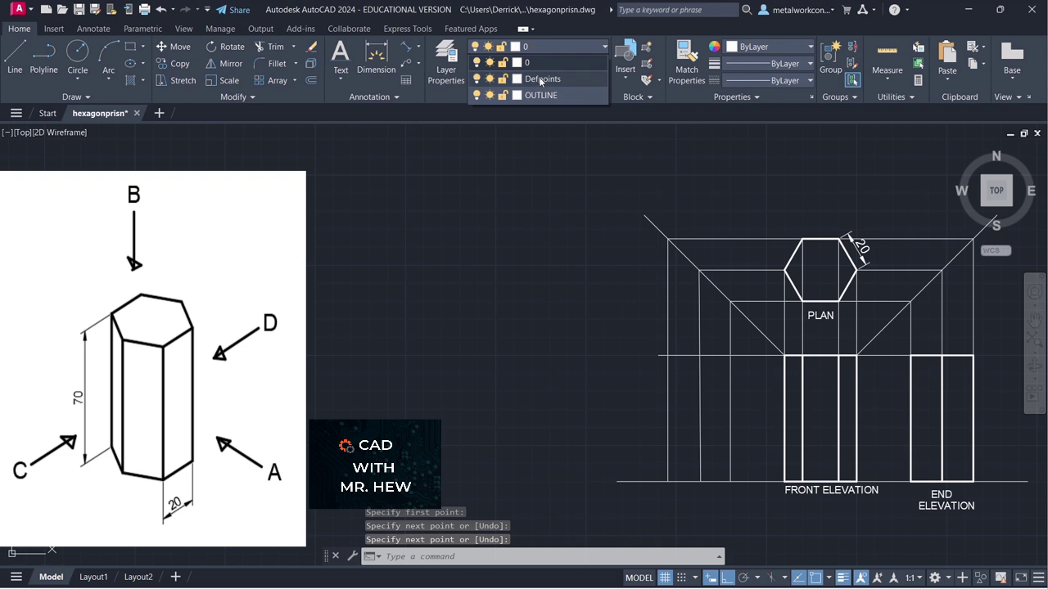
{"action": "left_click", "coordinate": [536, 95]}
{"action": "left_click", "coordinate": [15, 57]}
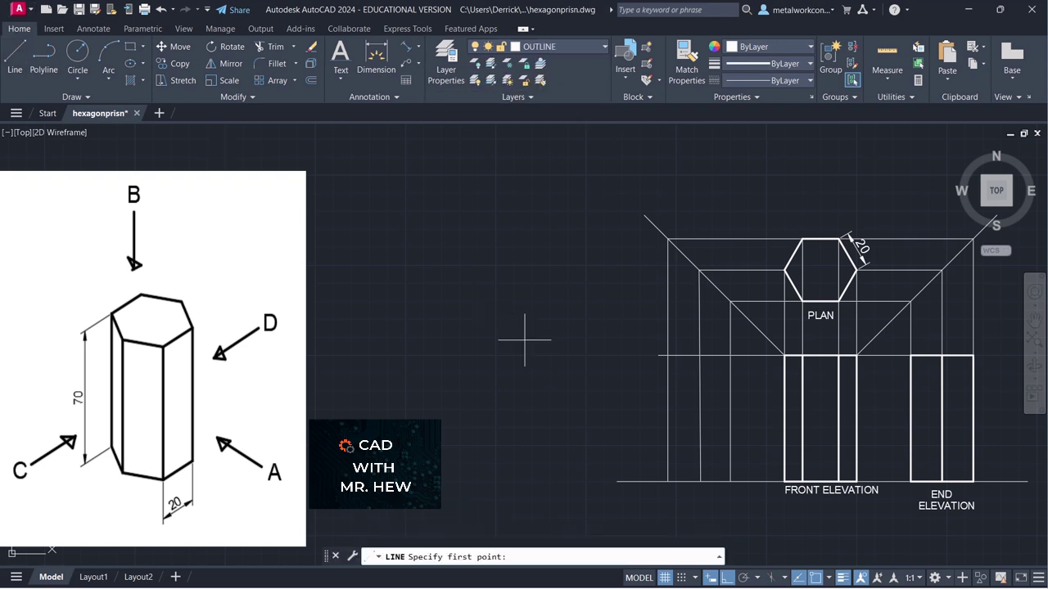
{"action": "left_click", "coordinate": [668, 355]}
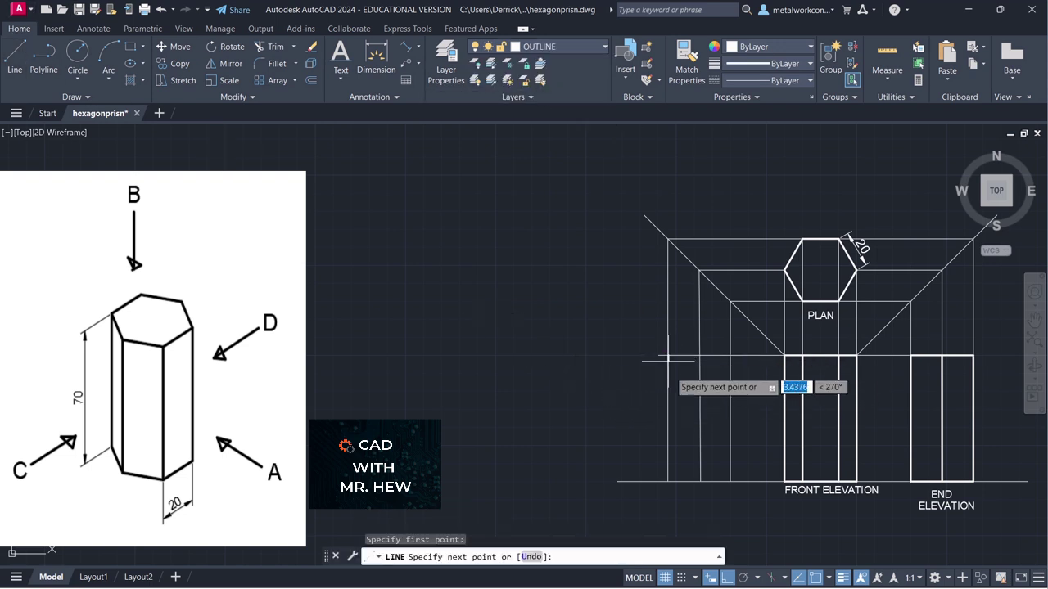
{"action": "left_click", "coordinate": [668, 481]}
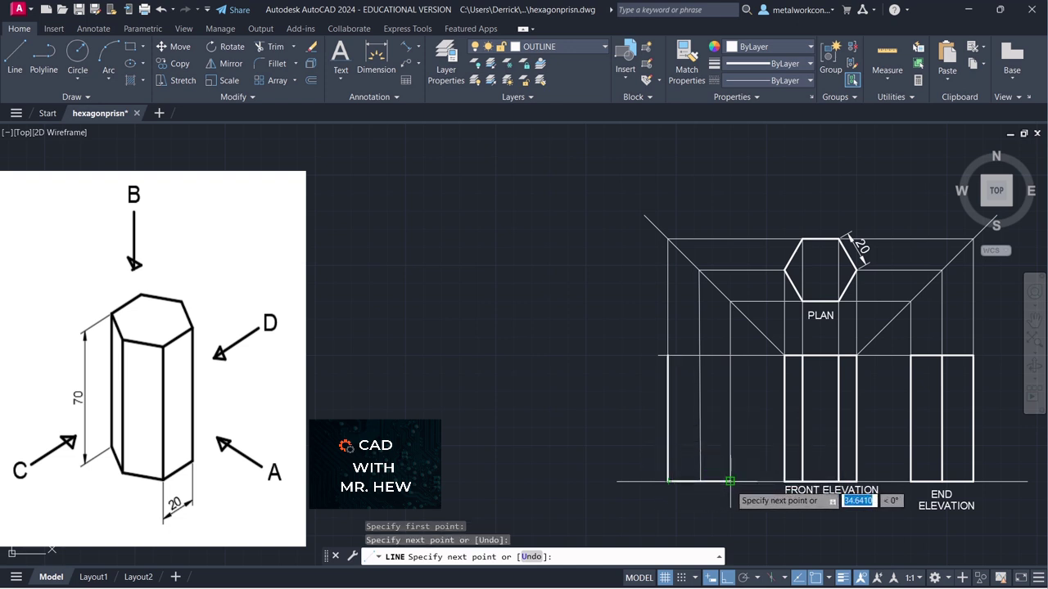
{"action": "left_click", "coordinate": [730, 481]}
{"action": "left_click", "coordinate": [730, 356]}
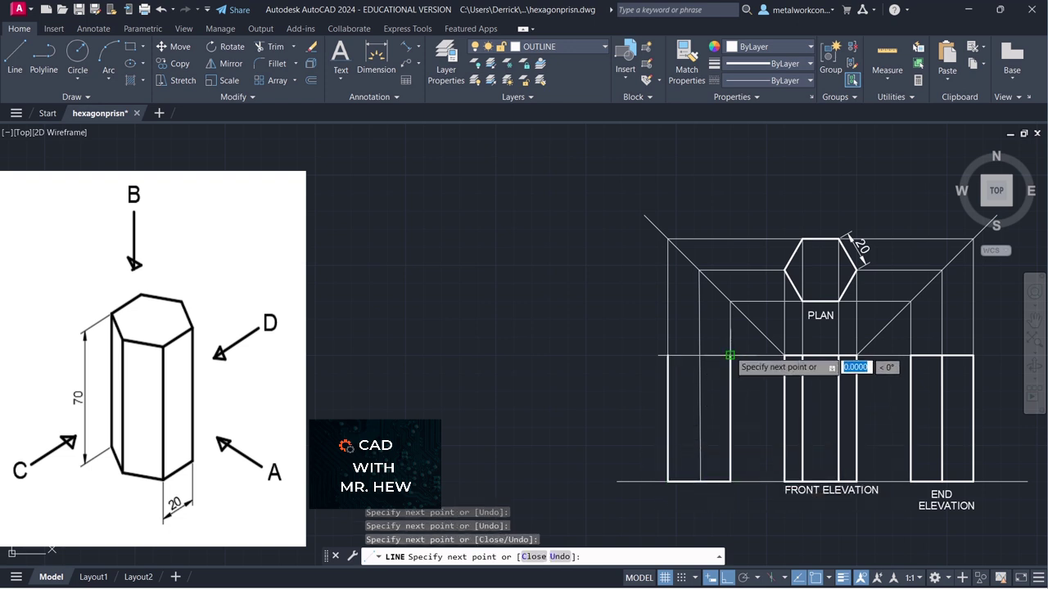
{"action": "left_click", "coordinate": [668, 355]}
{"action": "key", "text": "Return"}
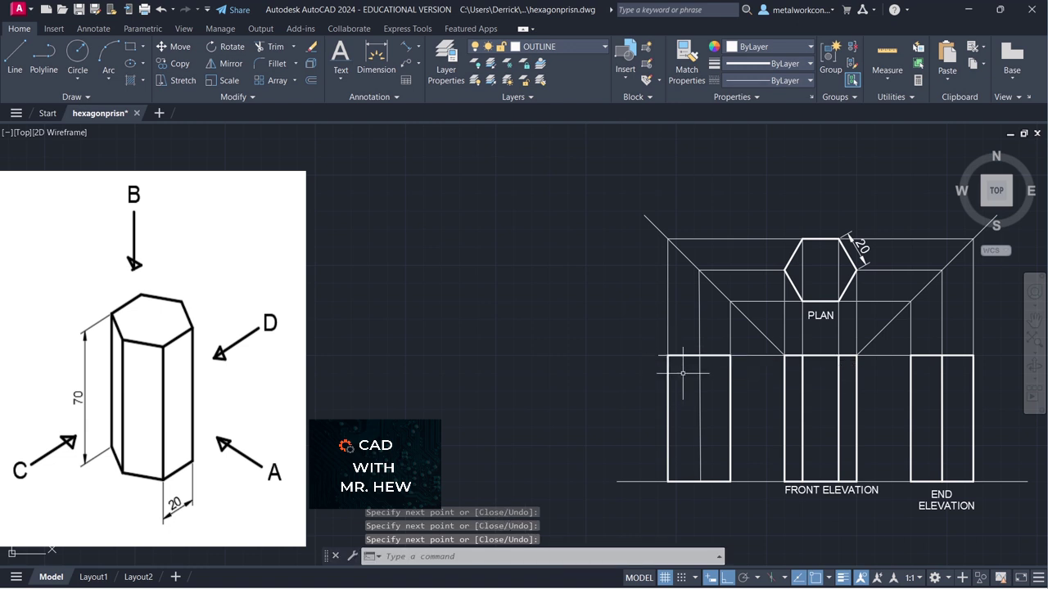
{"action": "key", "text": "Return"}
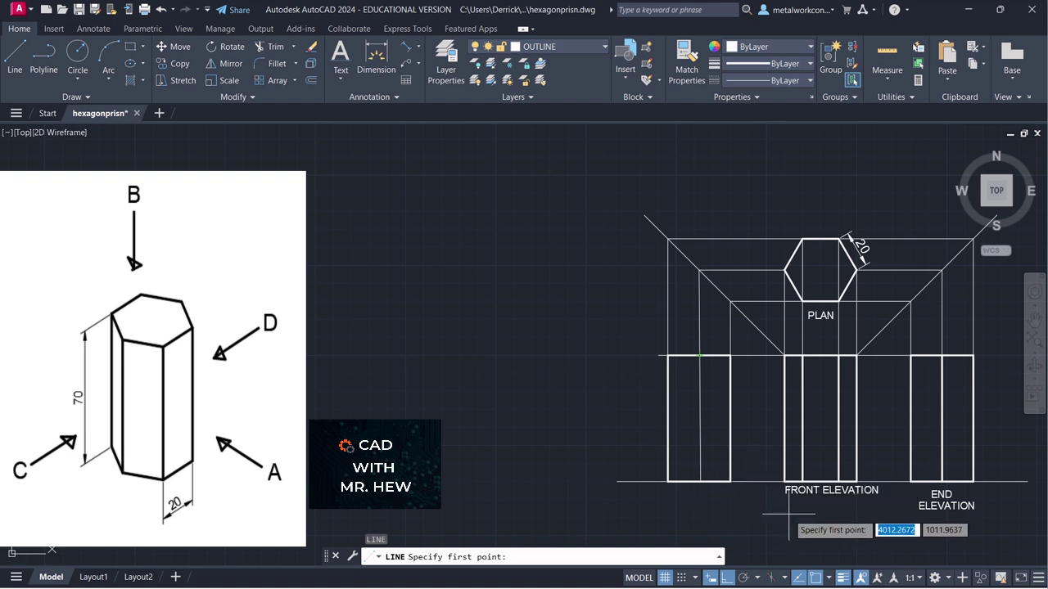
{"action": "key", "text": "Escape"}
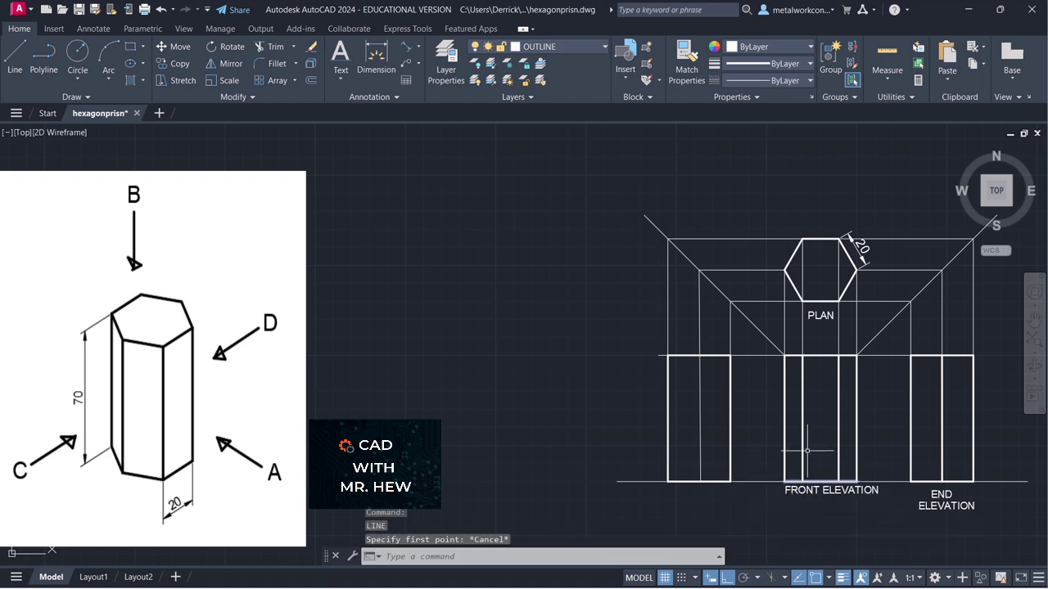
Draw a new vertical projection line on layer 0 from the middle intersection on the 135° mitre line down past the base line
{"action": "left_click", "coordinate": [563, 46]}
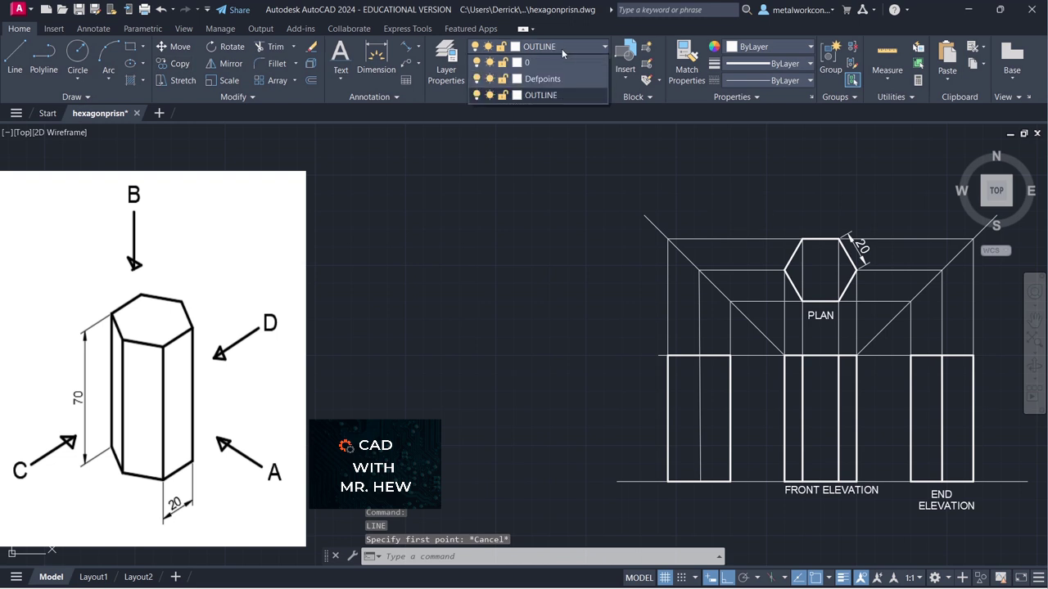
{"action": "left_click", "coordinate": [539, 62]}
{"action": "left_click", "coordinate": [18, 49]}
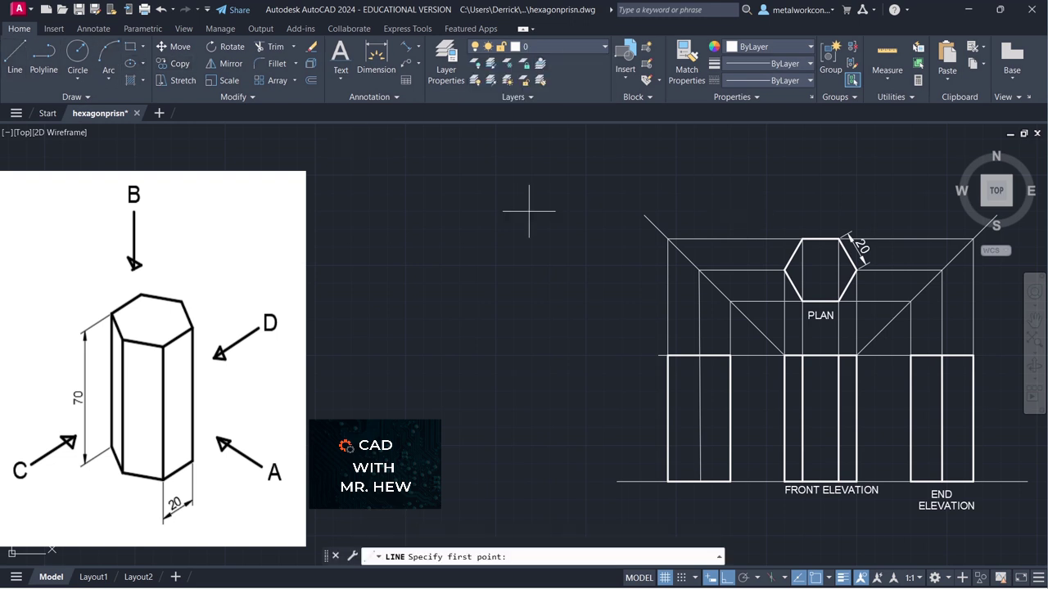
{"action": "left_click", "coordinate": [699, 269]}
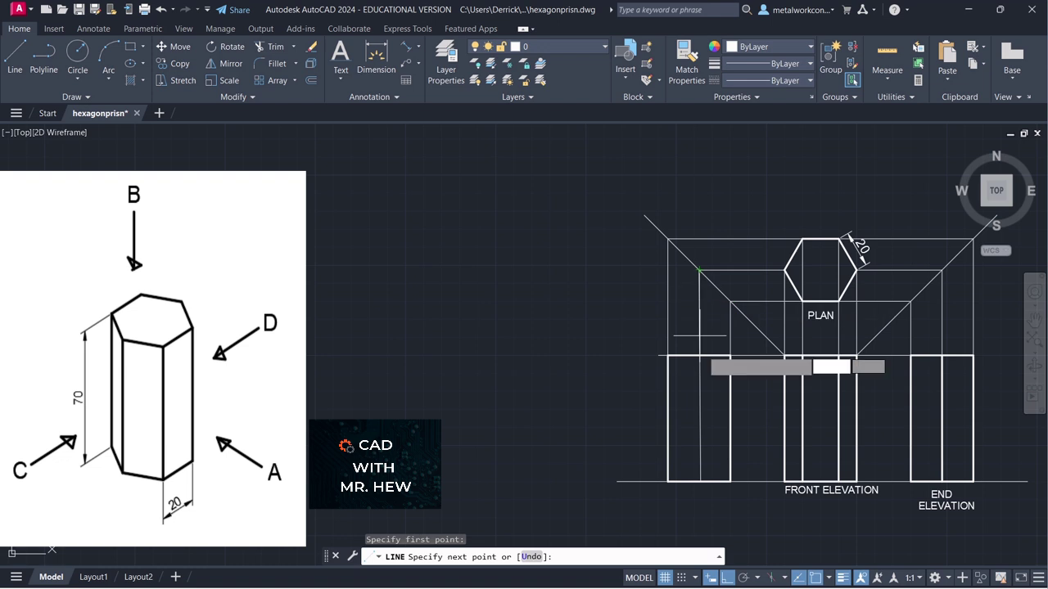
{"action": "left_click", "coordinate": [698, 482]}
{"action": "key", "text": "Return"}
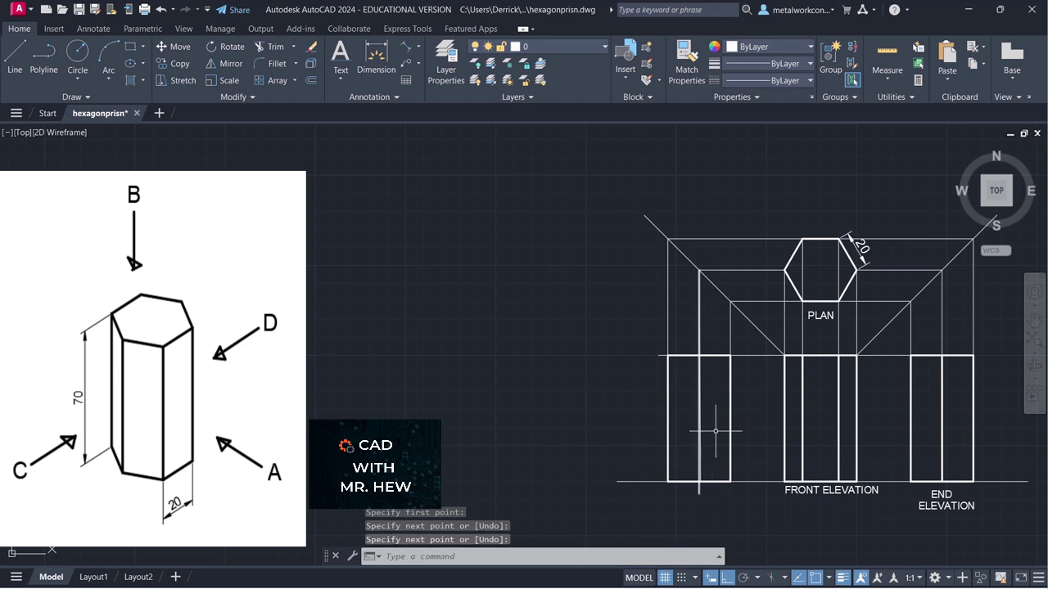
Erase the original, slightly slanted middle projection line through the second end elevation
{"action": "scroll", "coordinate": [715, 430], "scroll_direction": "up", "scroll_amount": 4}
{"action": "scroll", "coordinate": [715, 436], "scroll_direction": "down", "scroll_amount": 2}
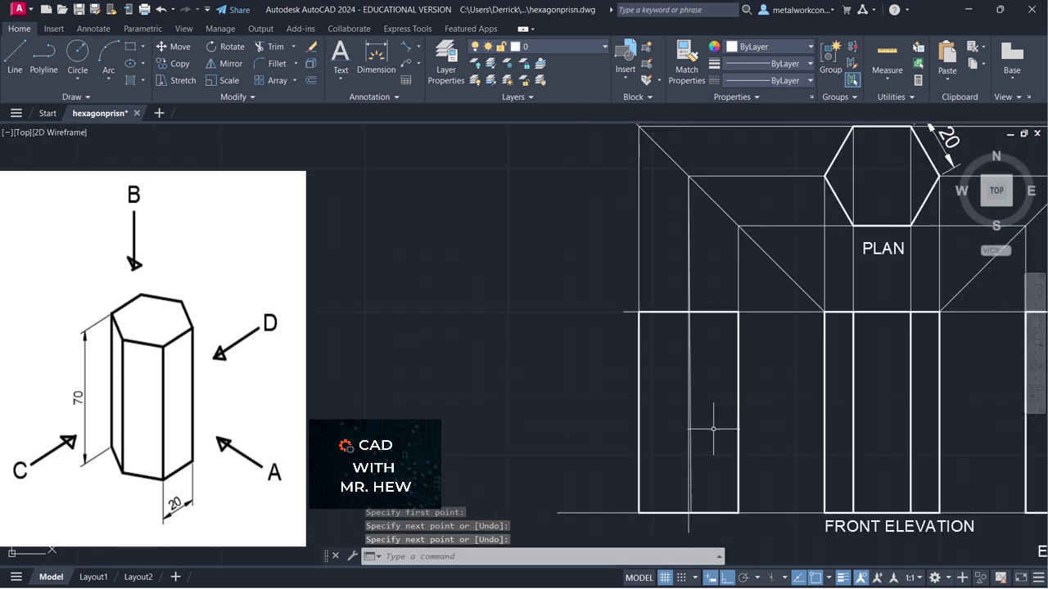
{"action": "left_click", "coordinate": [690, 431]}
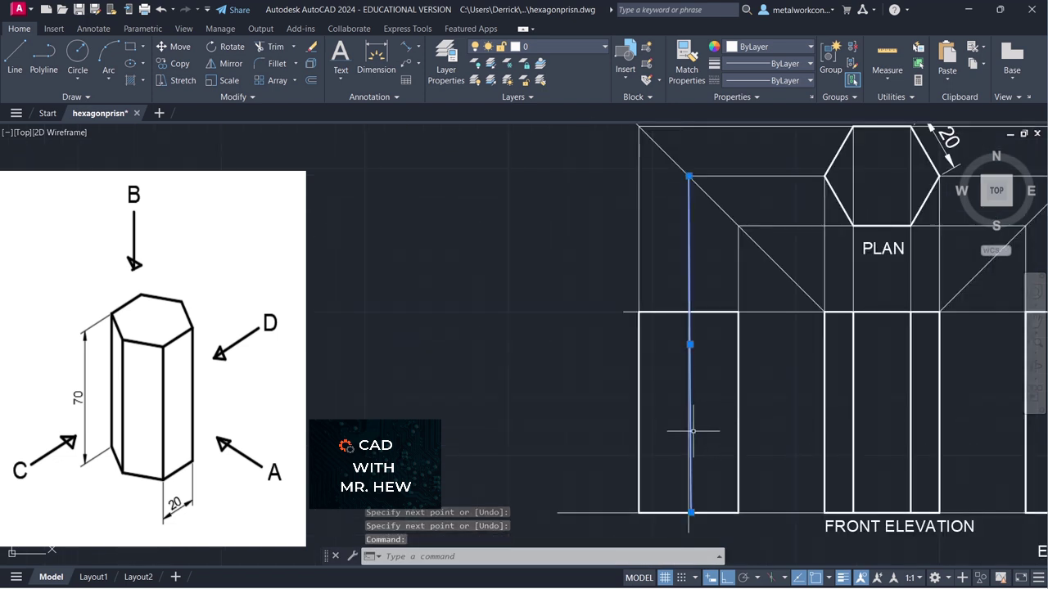
{"action": "key", "text": "Delete"}
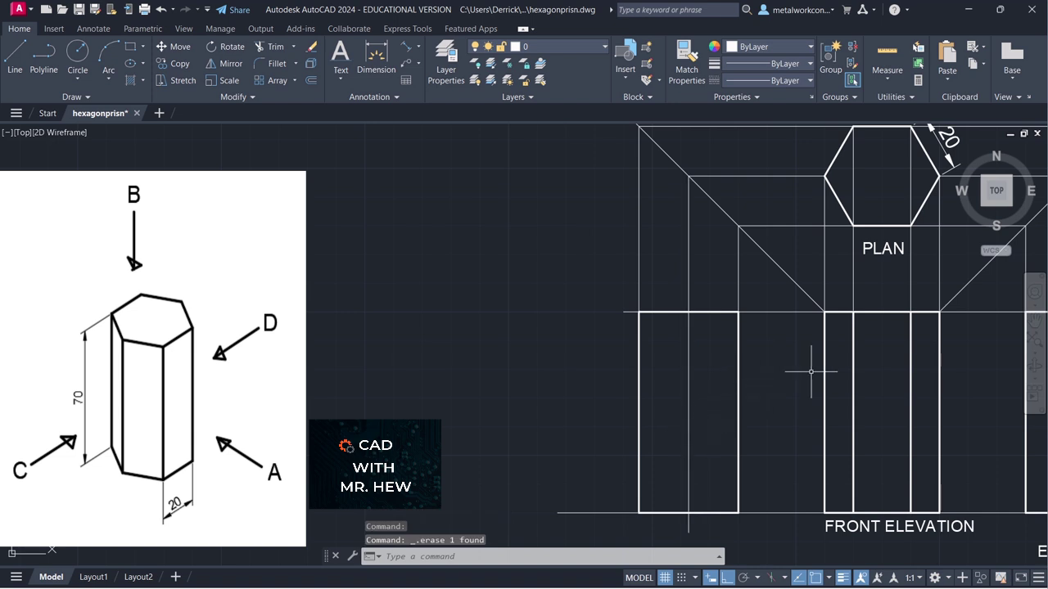
{"action": "scroll", "coordinate": [738, 239], "scroll_direction": "down", "scroll_amount": 2}
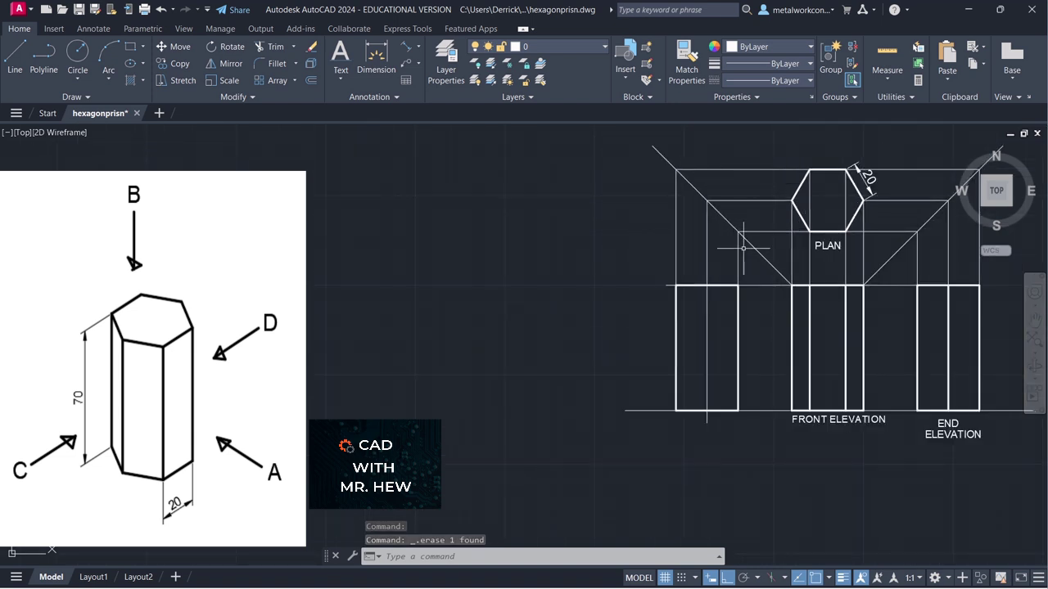
Draw the vertical middle edge of the second end elevation on the OUTLINE layer, from its top edge down to the base line
{"action": "left_click", "coordinate": [1034, 321]}
{"action": "left_click_drag", "start_coordinate": [955, 278], "coordinate": [978, 368]}
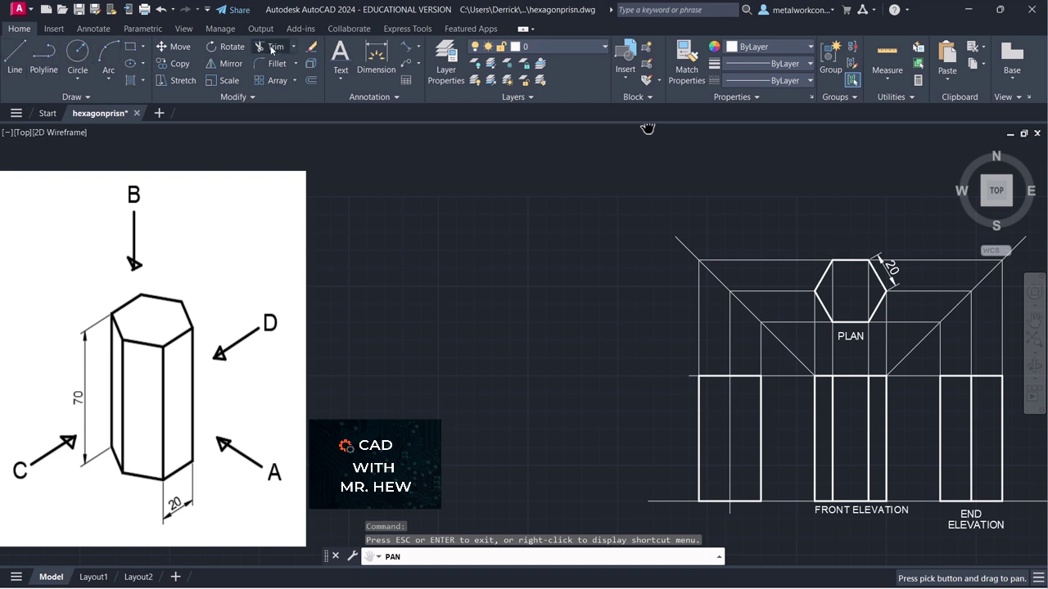
{"action": "left_click", "coordinate": [544, 48]}
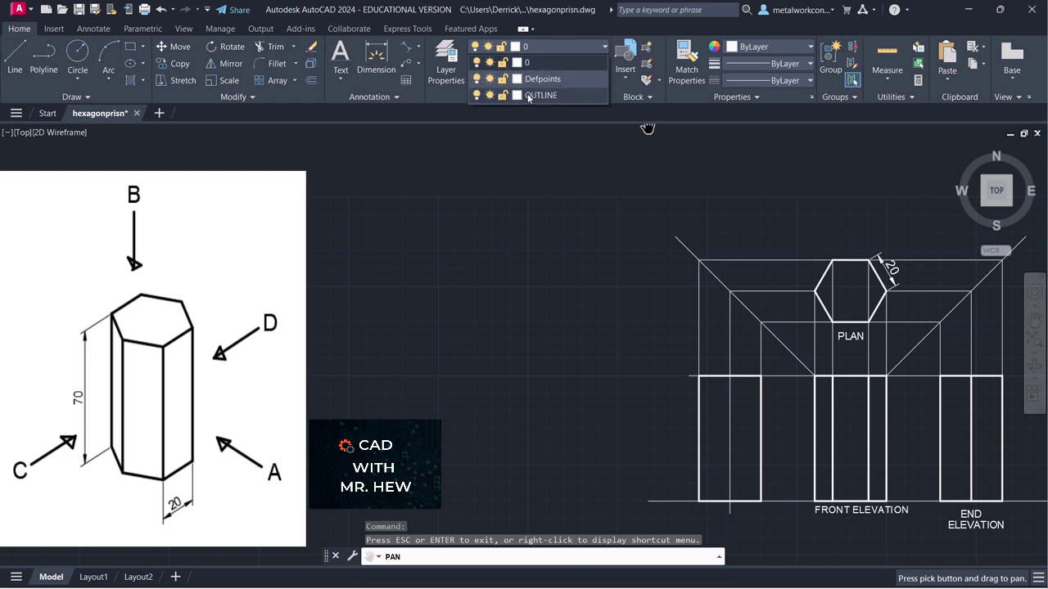
{"action": "left_click", "coordinate": [540, 90]}
{"action": "left_click", "coordinate": [14, 55]}
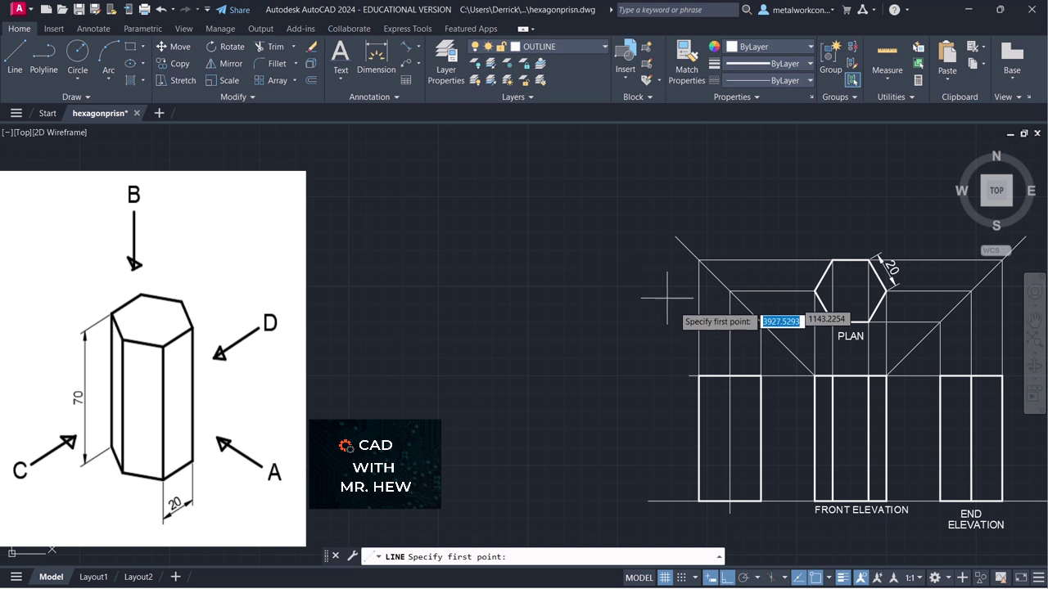
{"action": "left_click", "coordinate": [728, 377]}
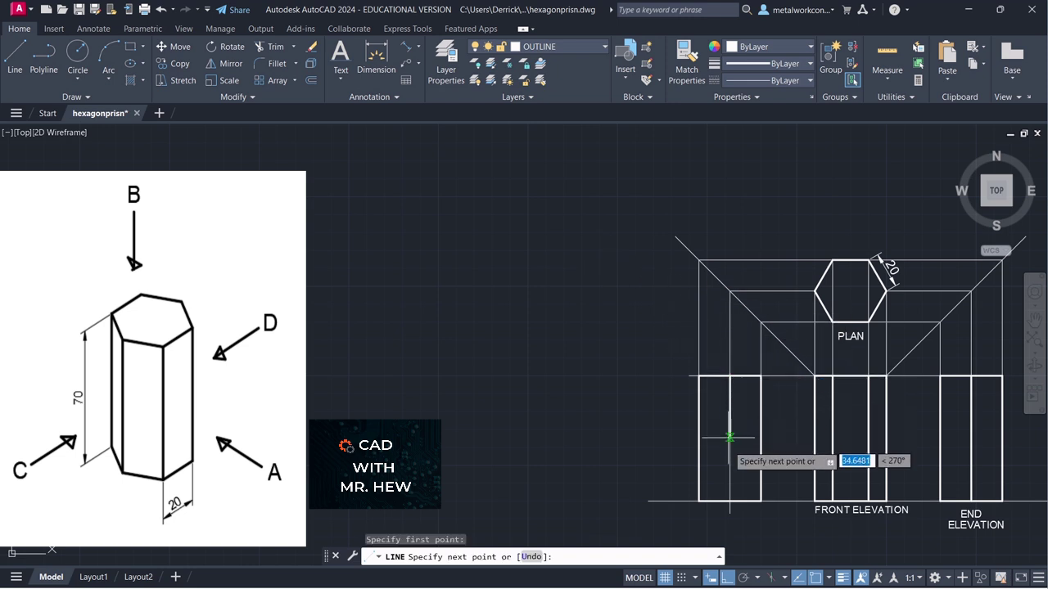
{"action": "left_click", "coordinate": [729, 500]}
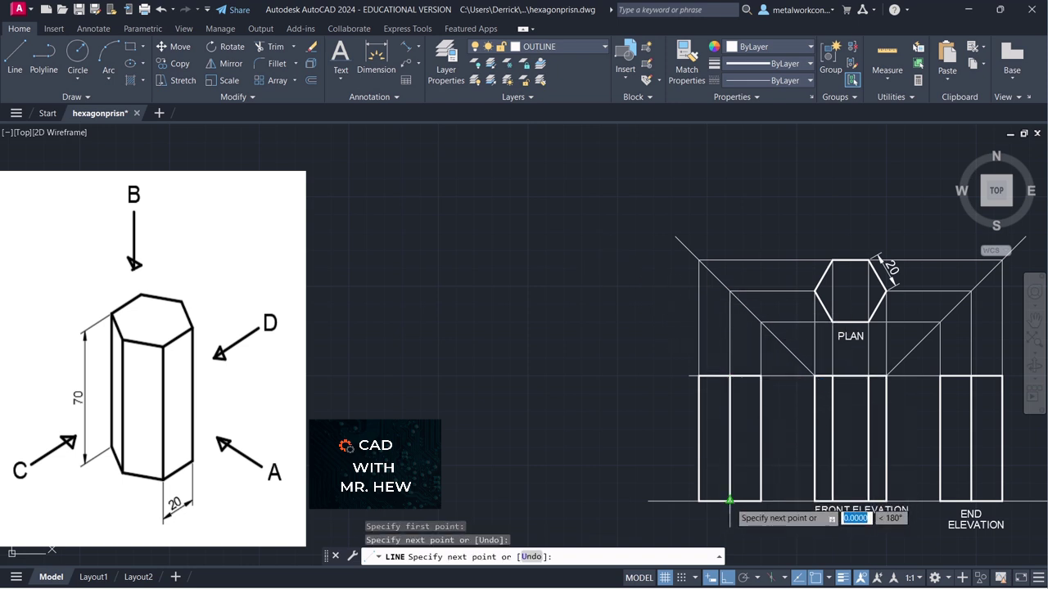
{"action": "key", "text": "Return"}
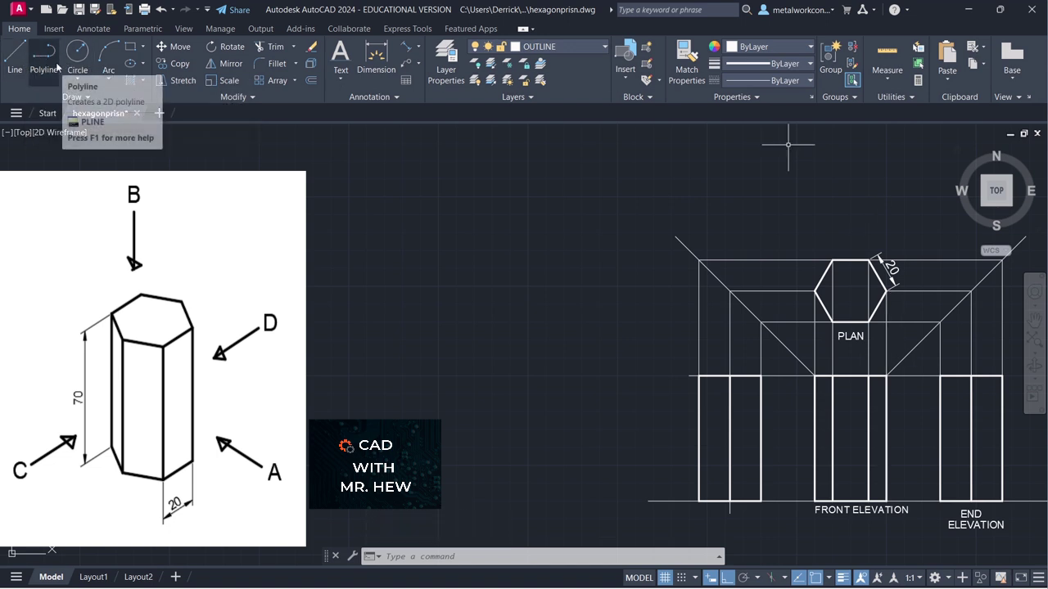
Add the single-line text END ELEVATION on two lines, height 4, below the second end elevation
{"action": "left_click", "coordinate": [340, 79]}
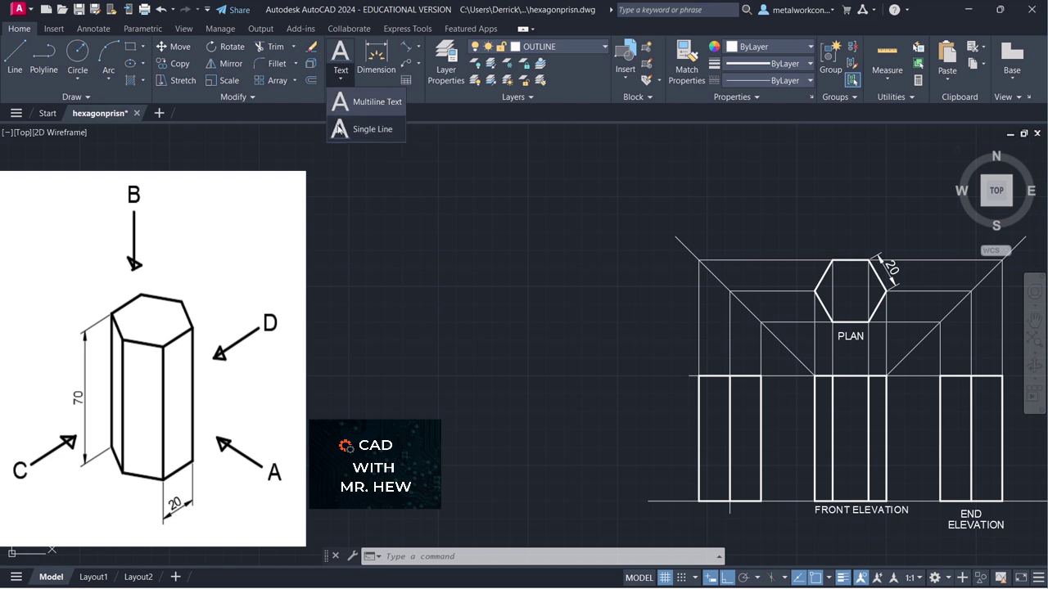
{"action": "left_click", "coordinate": [340, 130]}
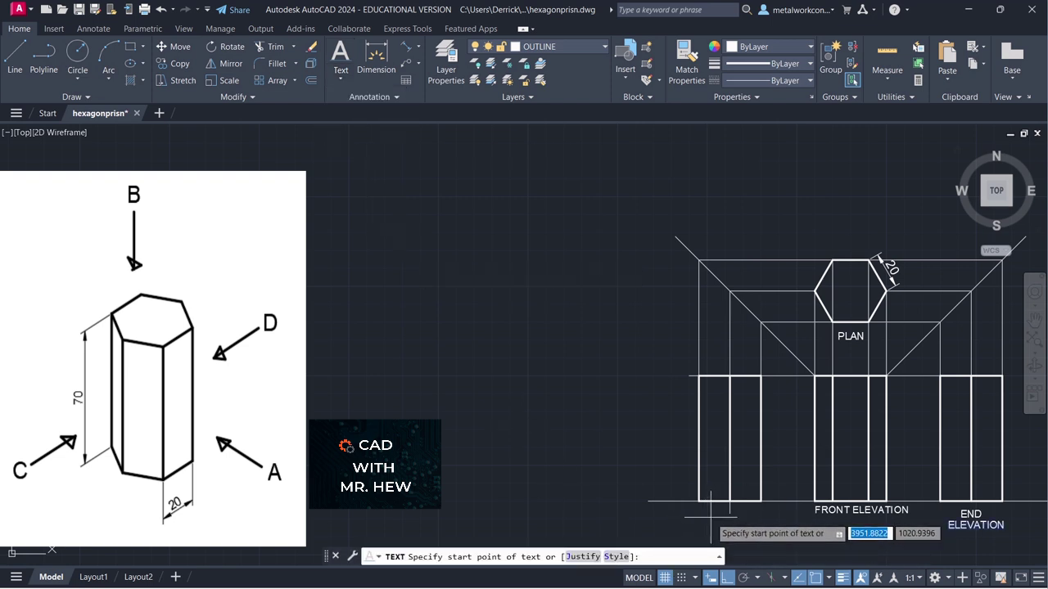
{"action": "left_click", "coordinate": [711, 516]}
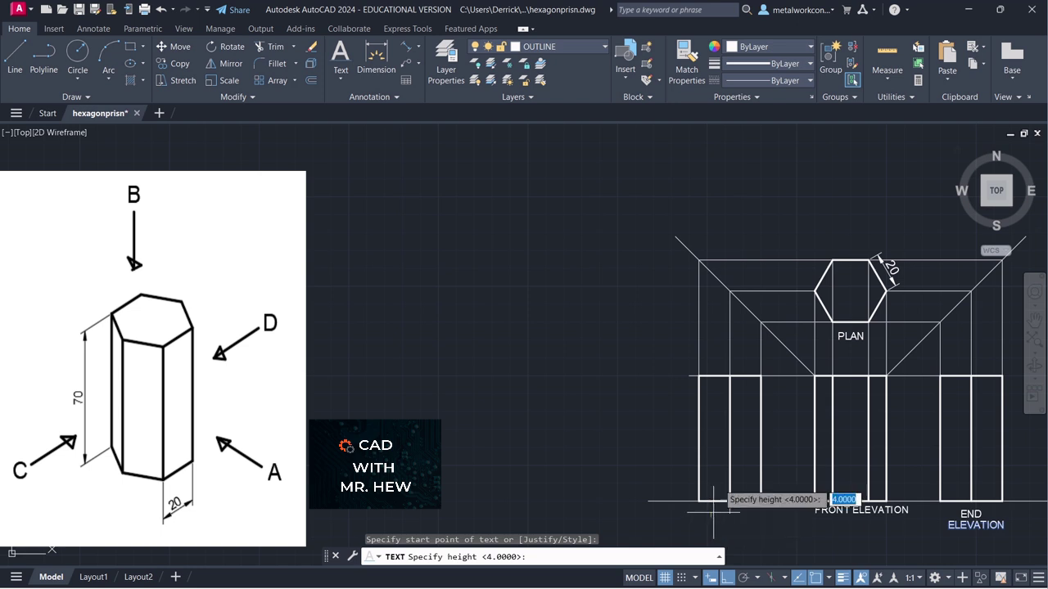
{"action": "left_click", "coordinate": [748, 492]}
{"action": "left_click", "coordinate": [751, 492]}
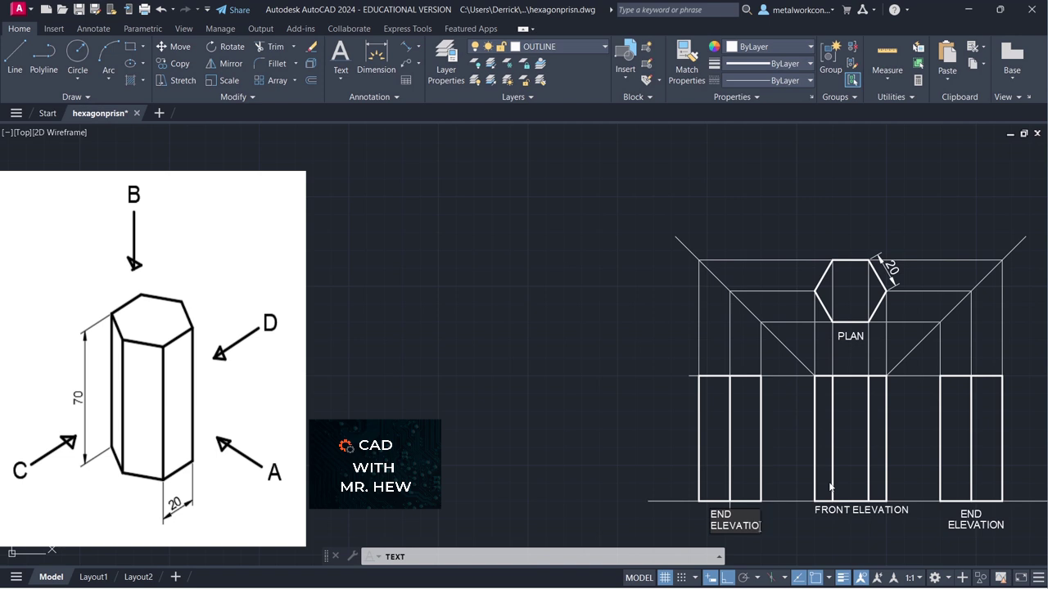
{"action": "left_click", "coordinate": [817, 536]}
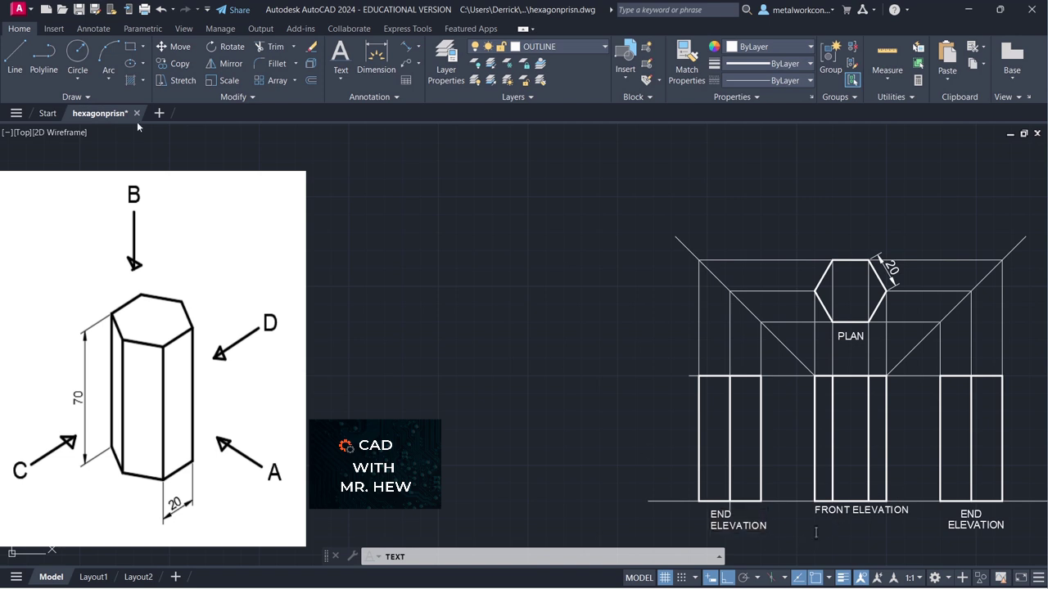
{"action": "key", "text": "Escape"}
Move the word ELEVATION under the second end elevation about 3 units left with object snap off
{"action": "left_click", "coordinate": [174, 47]}
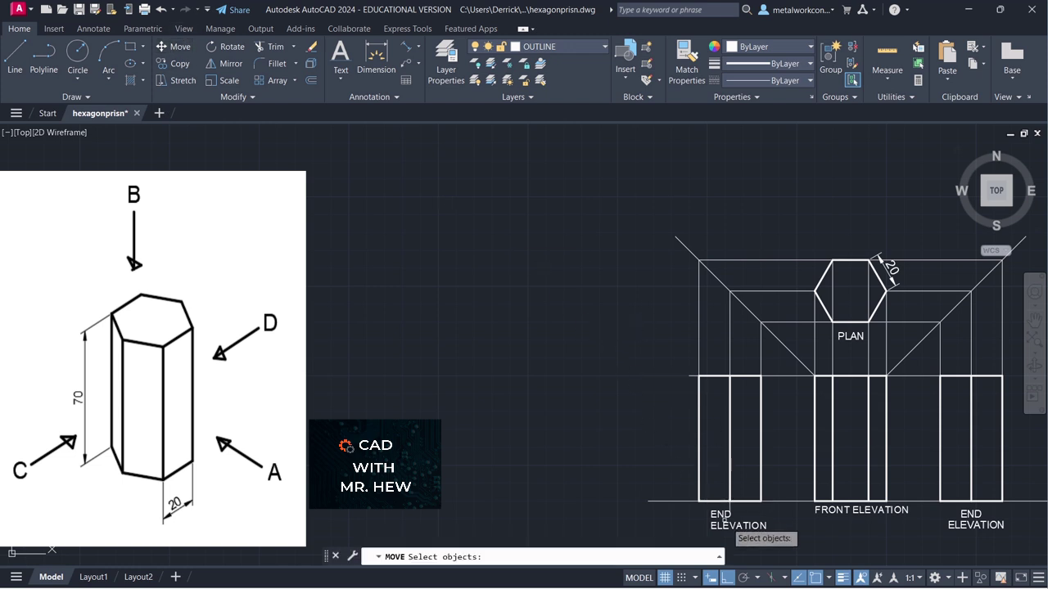
{"action": "left_click", "coordinate": [728, 528]}
{"action": "left_click", "coordinate": [727, 528]}
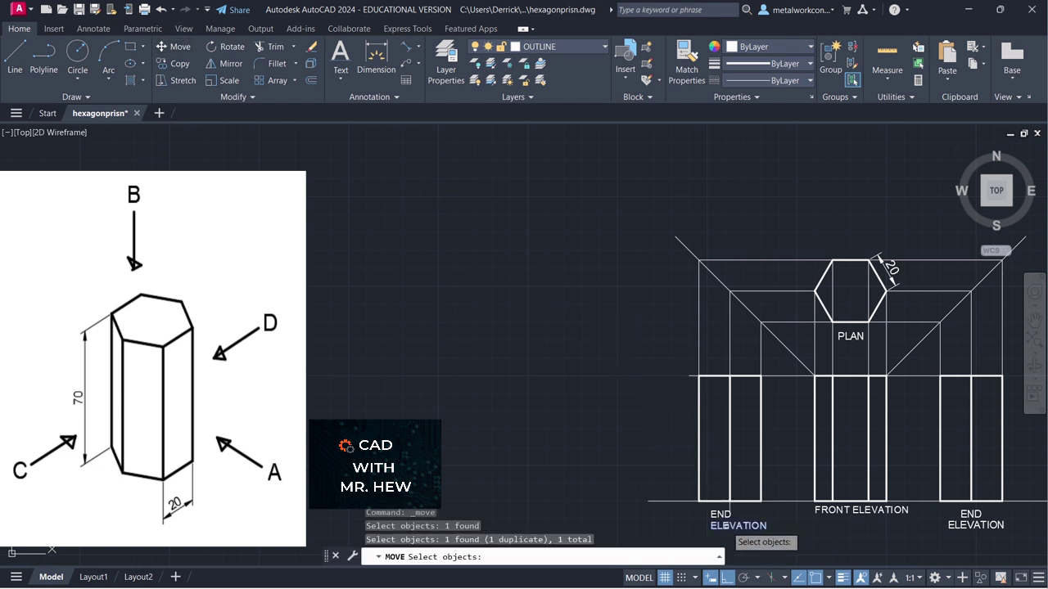
{"action": "key", "text": "Return"}
{"action": "left_click", "coordinate": [710, 528]}
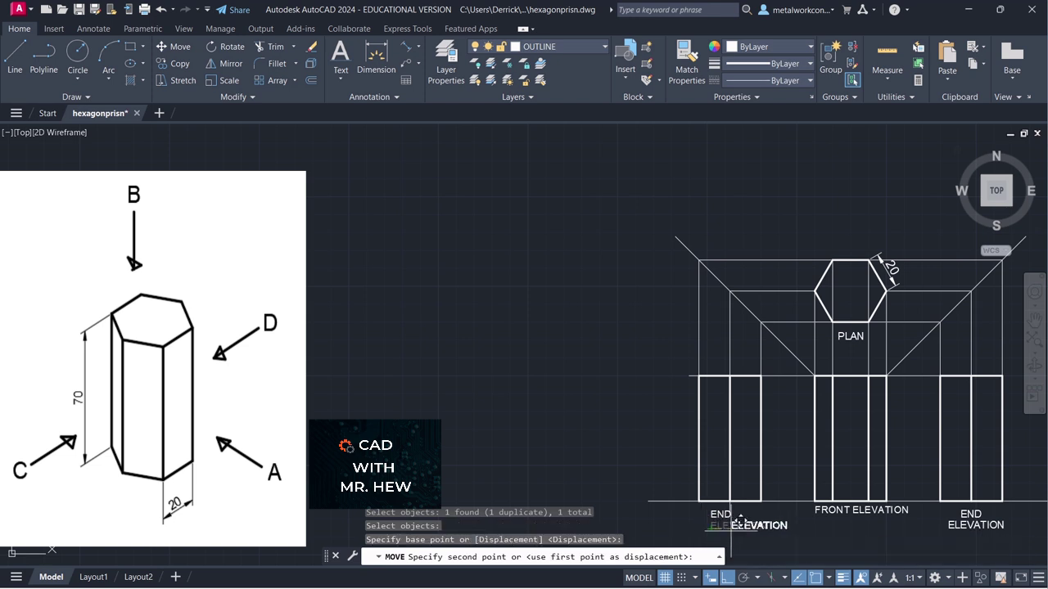
{"action": "left_click", "coordinate": [815, 579]}
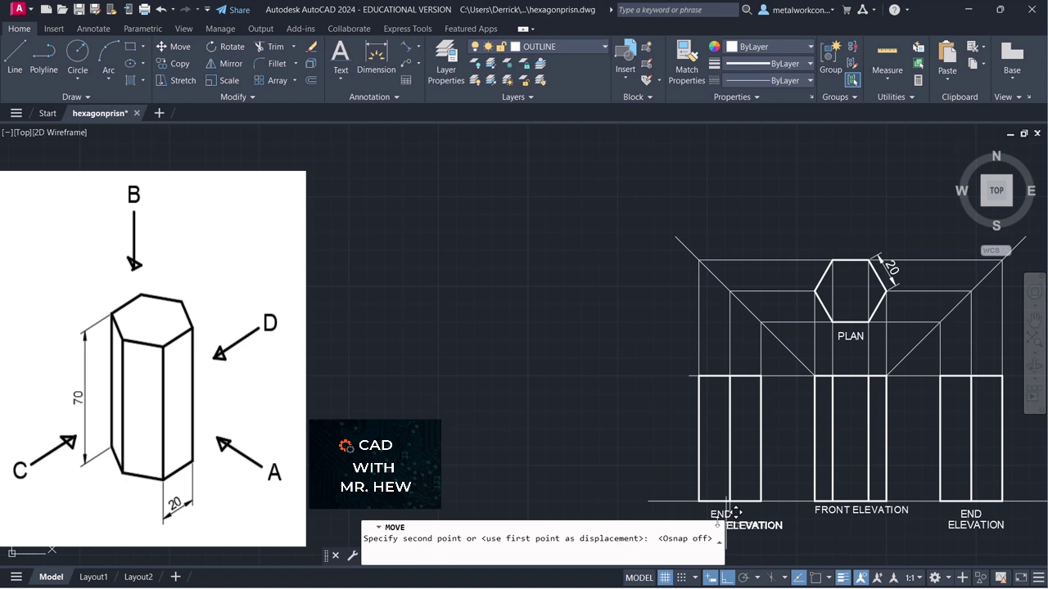
{"action": "left_click", "coordinate": [1033, 321]}
{"action": "left_click_drag", "start_coordinate": [953, 366], "coordinate": [955, 330]}
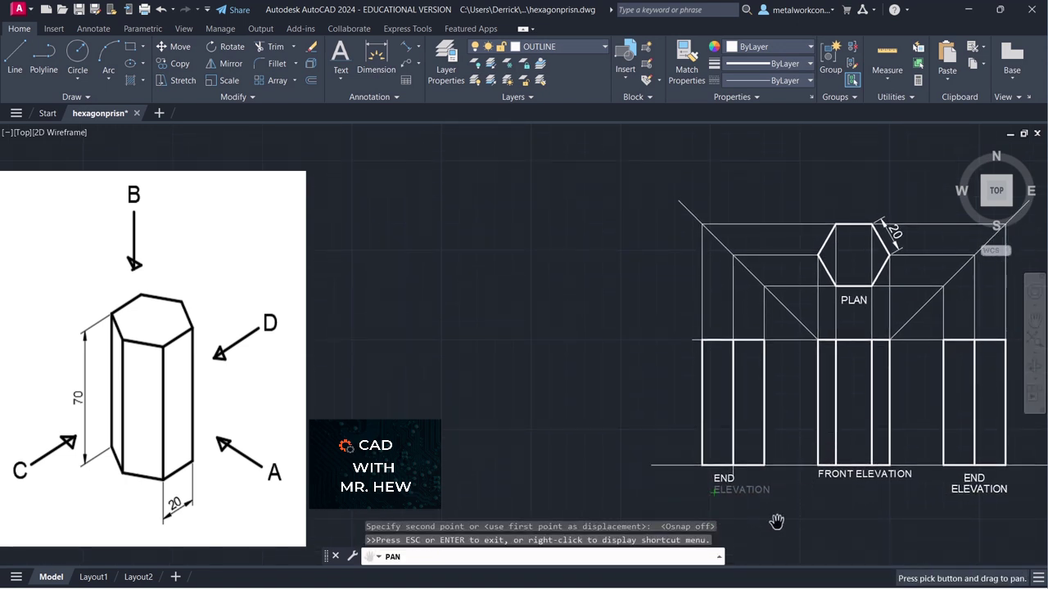
{"action": "key", "text": "Escape"}
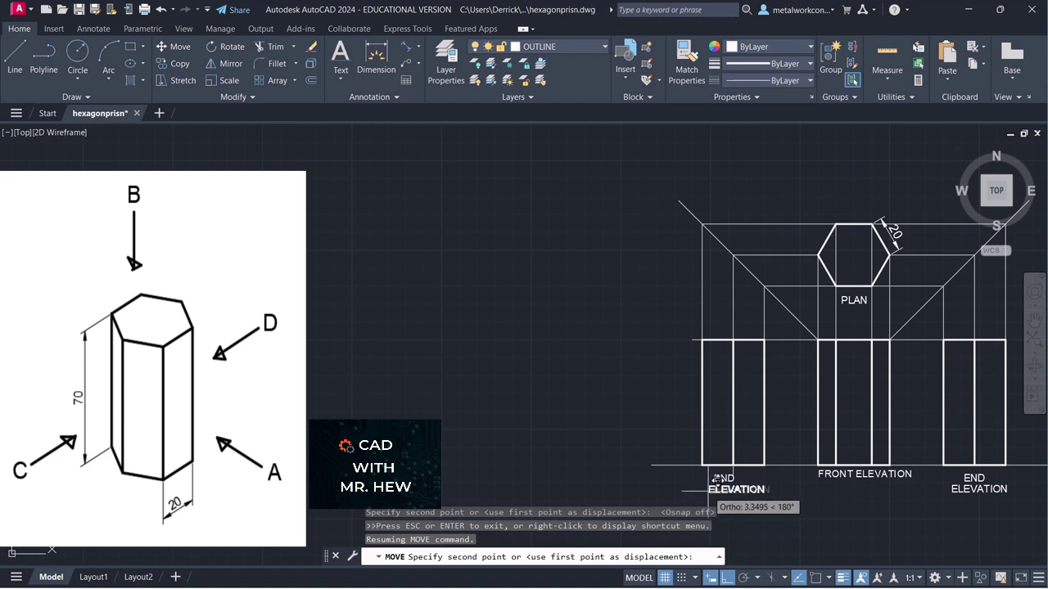
{"action": "left_click", "coordinate": [715, 479]}
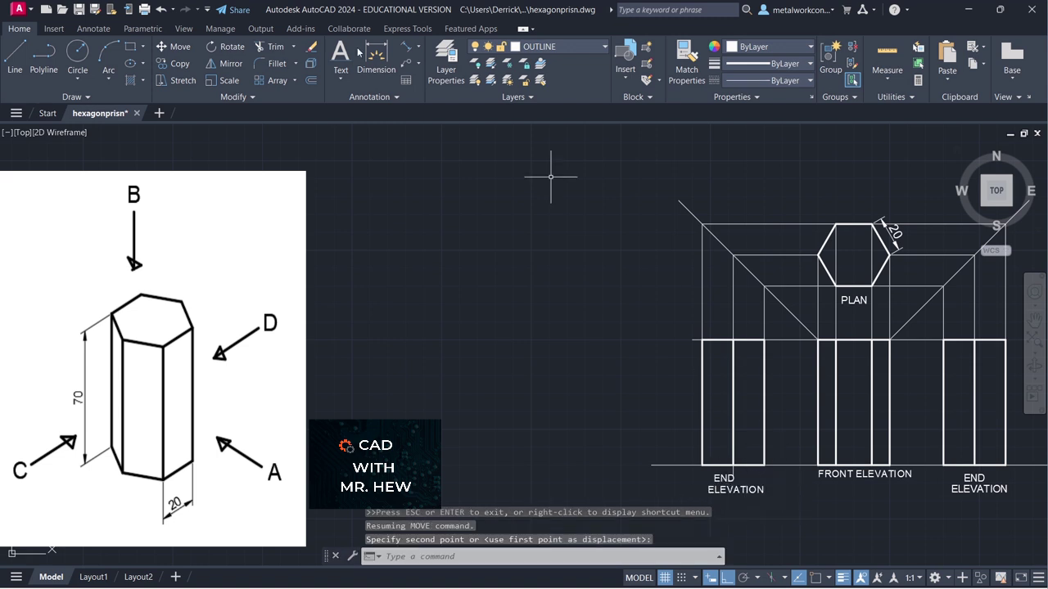
{"action": "left_click", "coordinate": [185, 50]}
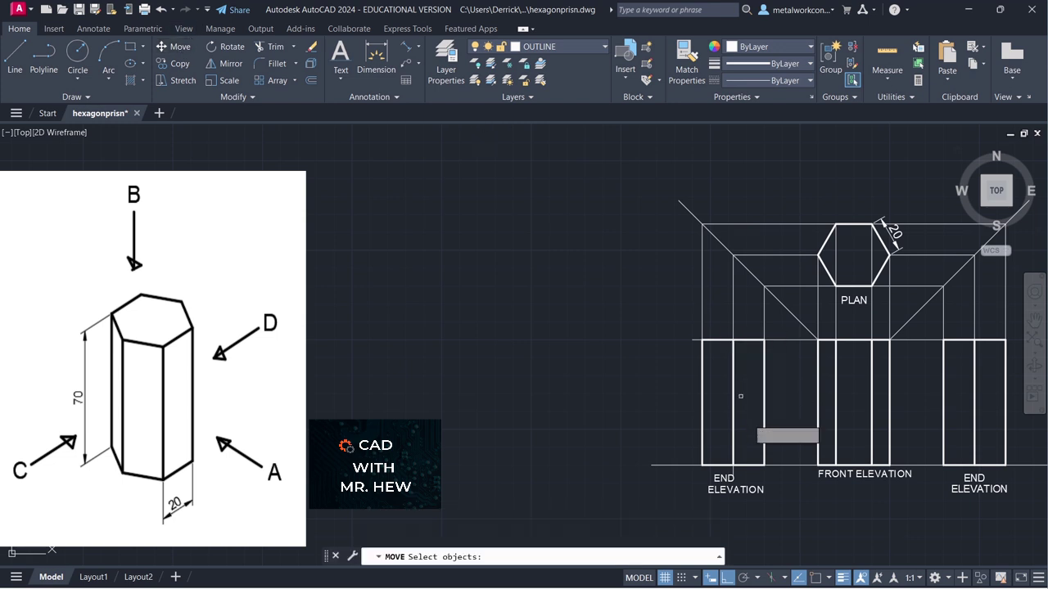
{"action": "left_click", "coordinate": [723, 478]}
{"action": "key", "text": "Return"}
{"action": "key", "text": "Return"}
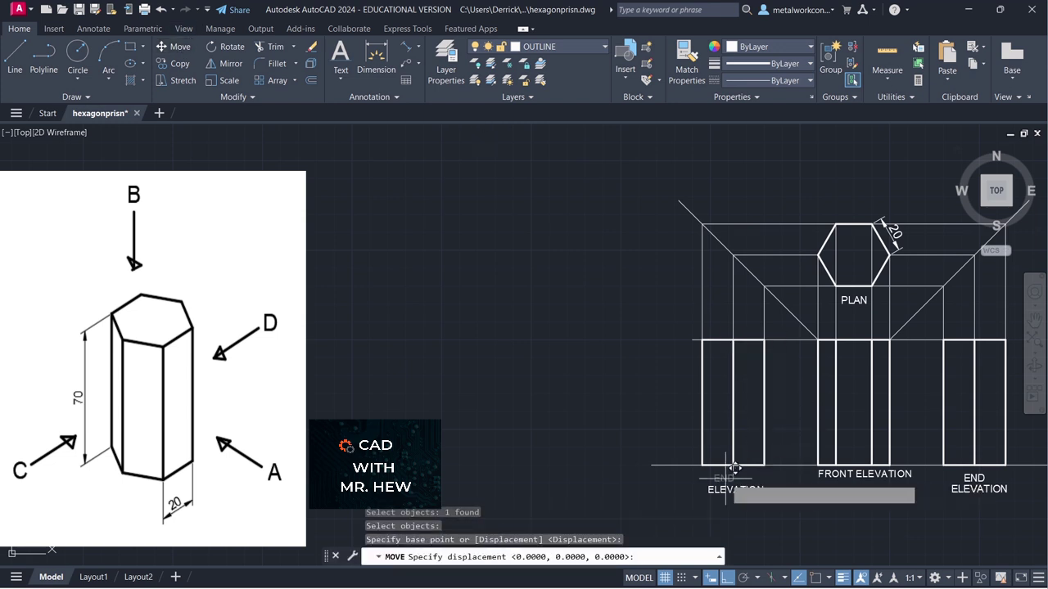
{"action": "left_click", "coordinate": [161, 10]}
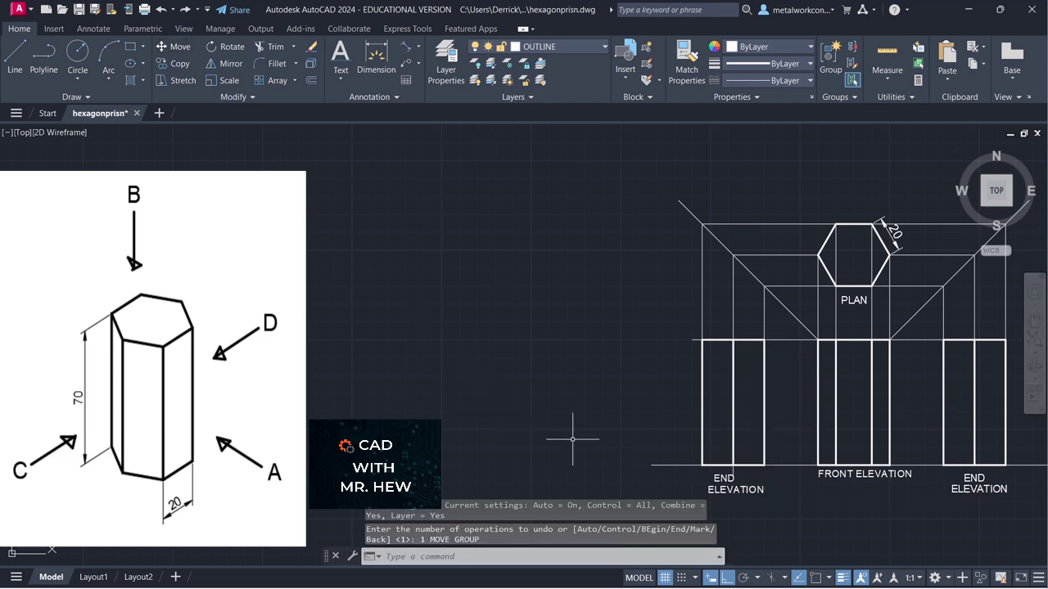
Move the word END under the second end elevation about 4.5 units right, centring it above ELEVATION
{"action": "left_click", "coordinate": [169, 50]}
{"action": "left_click", "coordinate": [718, 480]}
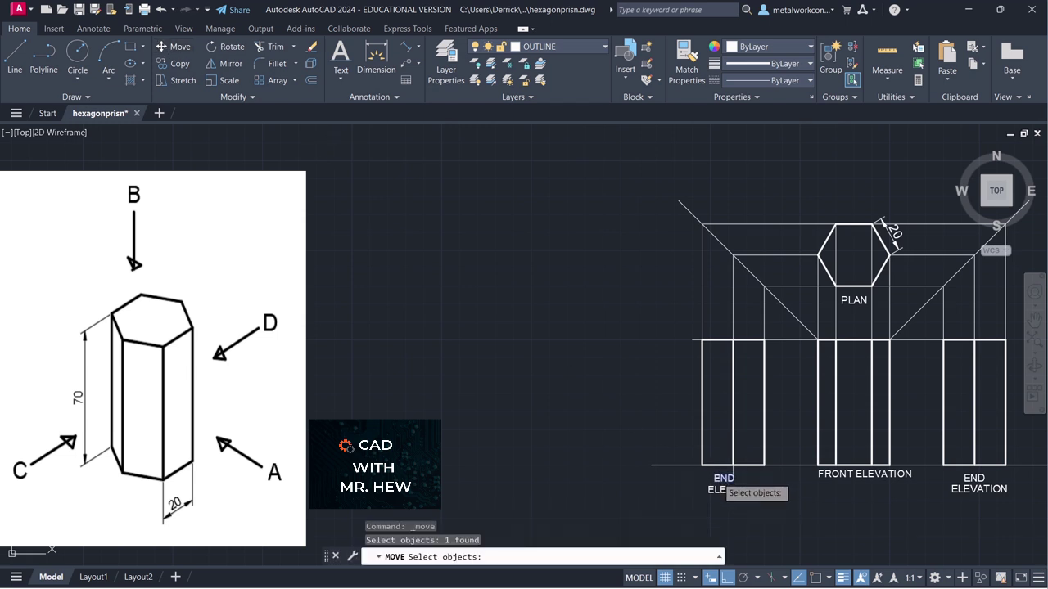
{"action": "key", "text": "Return"}
{"action": "left_click", "coordinate": [718, 482]}
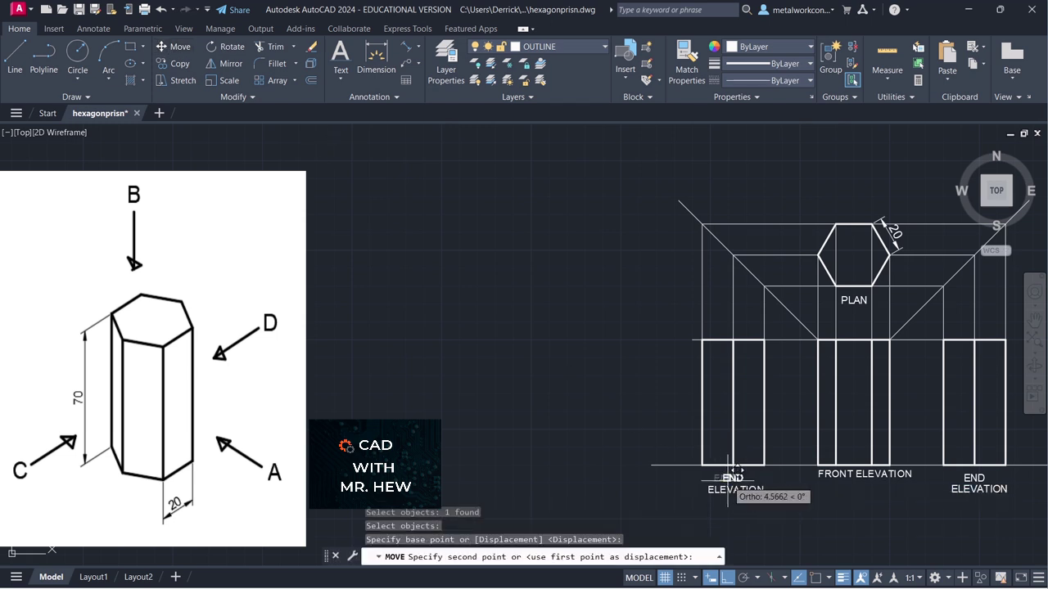
{"action": "left_click", "coordinate": [729, 479]}
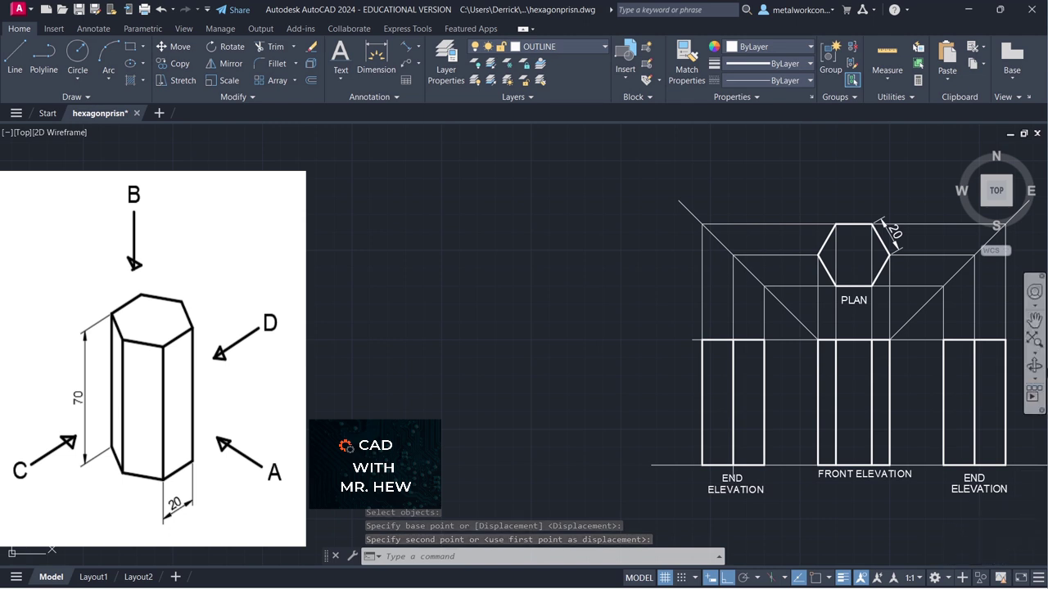
Add a vertical linear dimension on layer 0 for the second end elevation's full height, placed left of its outer edge with object snap on
{"action": "left_click", "coordinate": [1035, 321]}
{"action": "mouse_move", "coordinate": [990, 327]}
{"action": "left_mouse_down"}
{"action": "mouse_move", "coordinate": [959, 350]}
{"action": "mouse_move", "coordinate": [987, 374]}
{"action": "mouse_move", "coordinate": [985, 363]}
{"action": "left_mouse_up"}
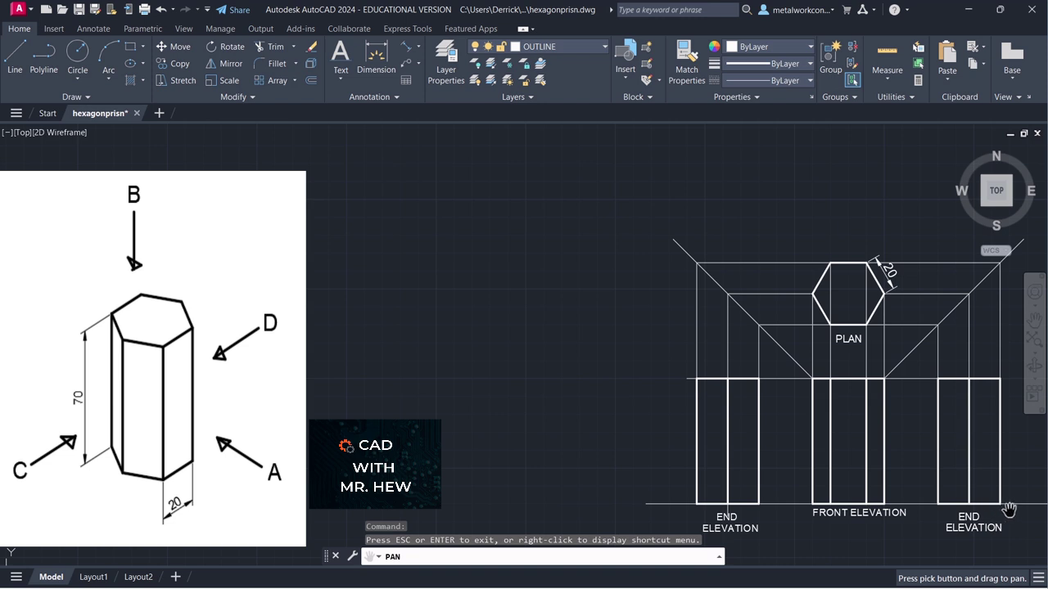
{"action": "key", "text": "Escape"}
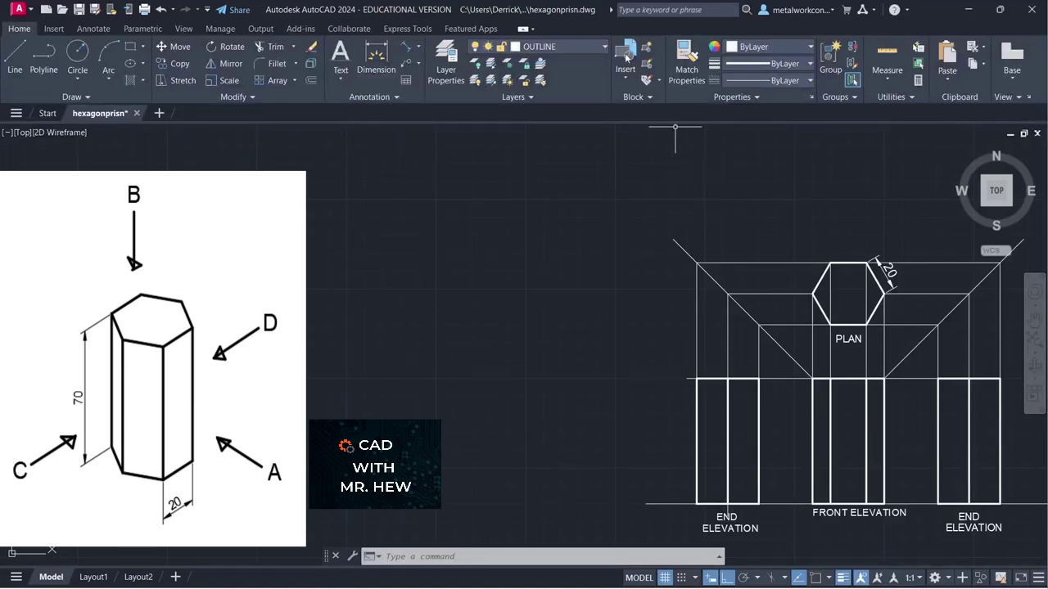
{"action": "left_click", "coordinate": [582, 52]}
{"action": "left_click", "coordinate": [571, 64]}
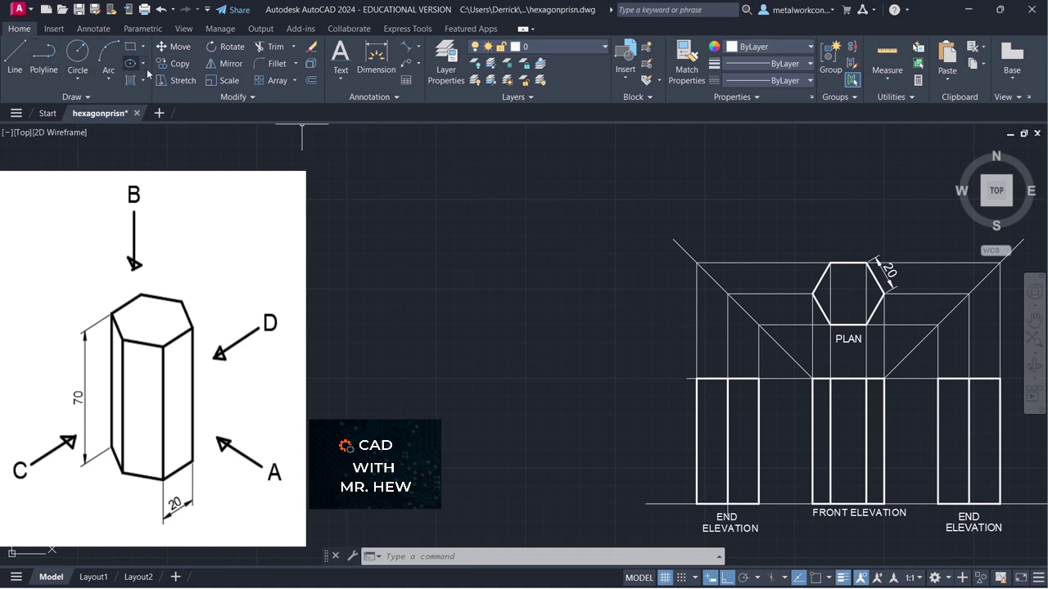
{"action": "left_click", "coordinate": [418, 47]}
{"action": "left_click", "coordinate": [427, 62]}
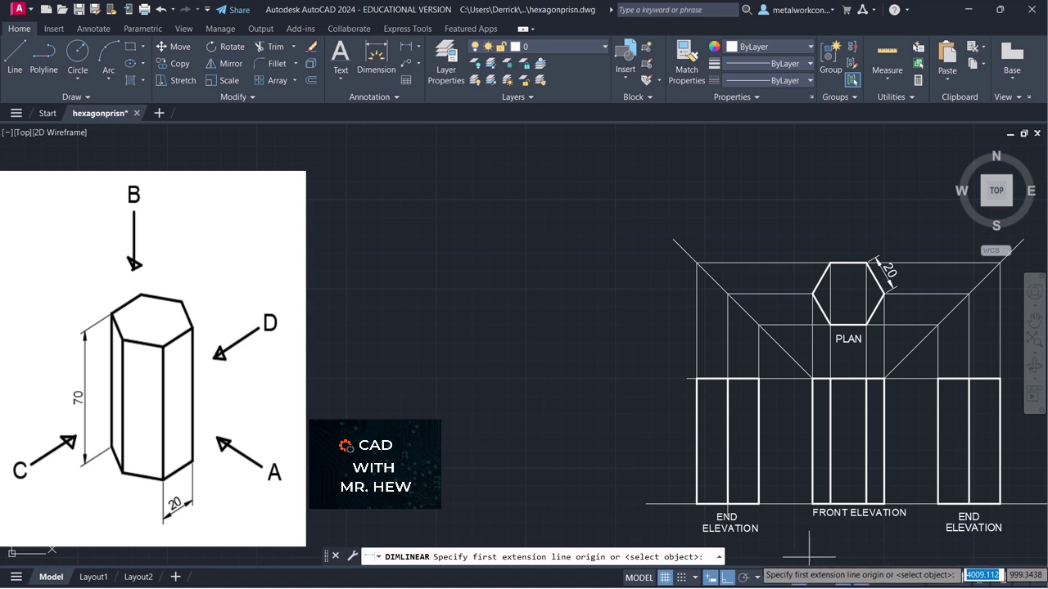
{"action": "left_click", "coordinate": [815, 578]}
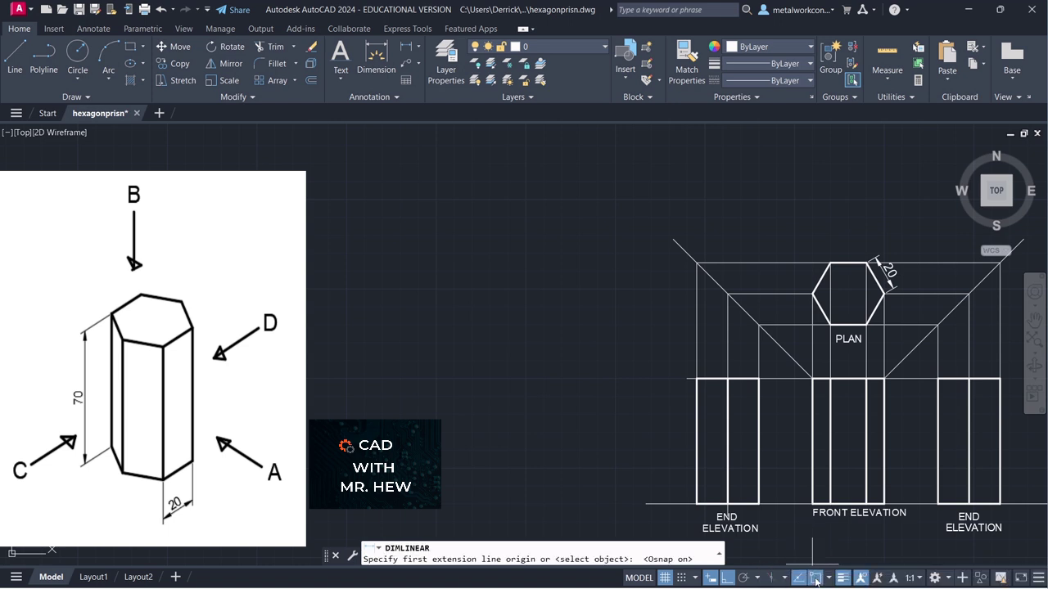
{"action": "left_click", "coordinate": [697, 503]}
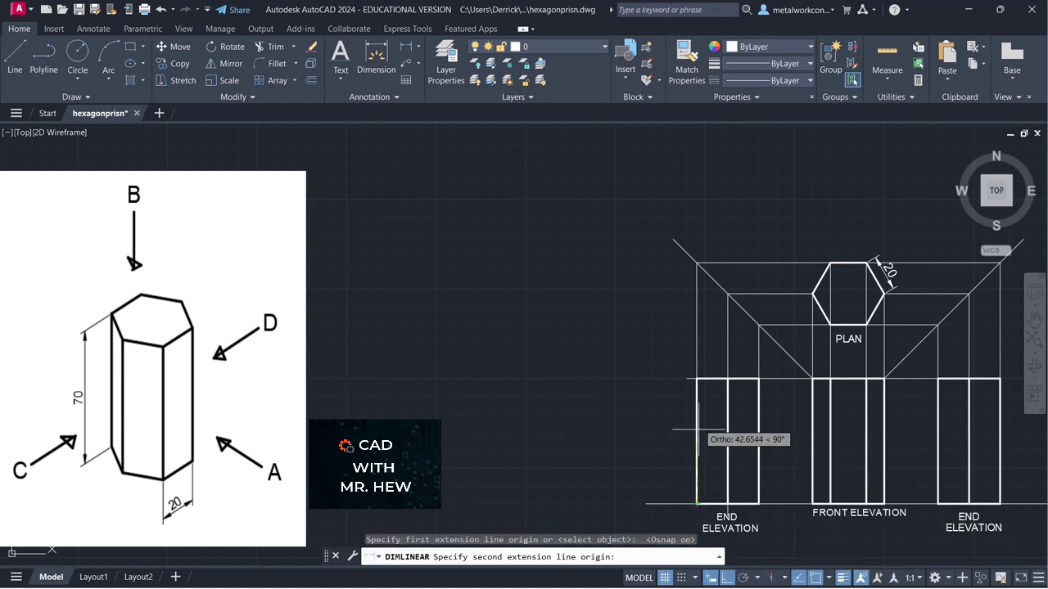
{"action": "left_click", "coordinate": [694, 379]}
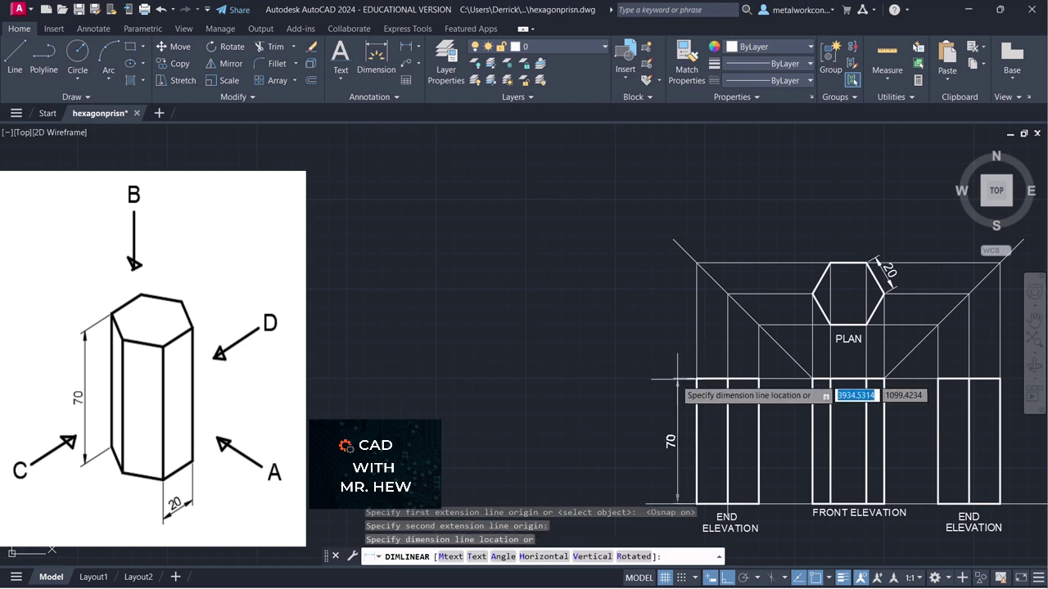
{"action": "left_click", "coordinate": [667, 383]}
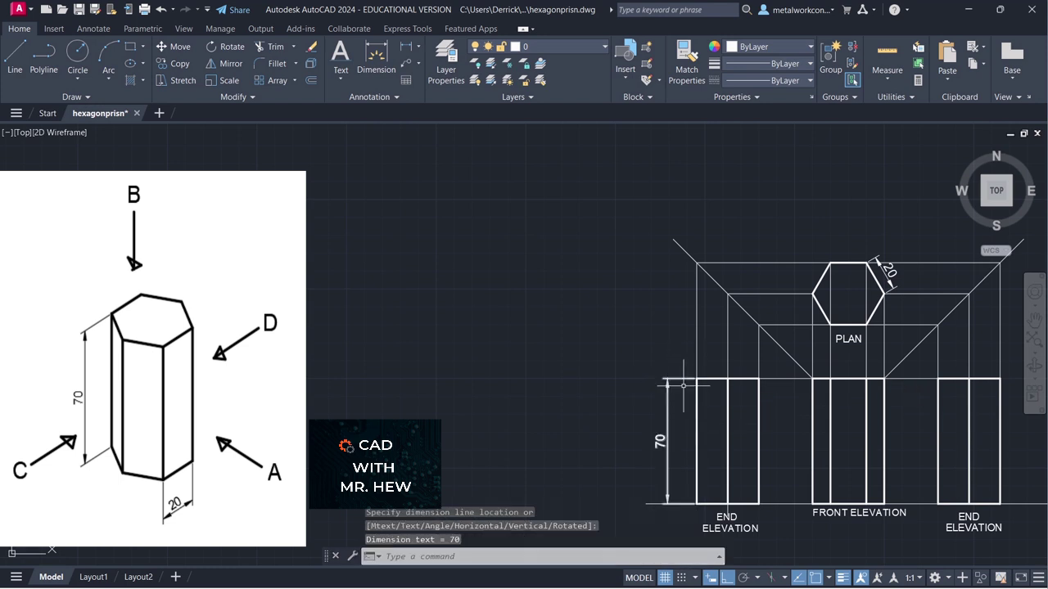